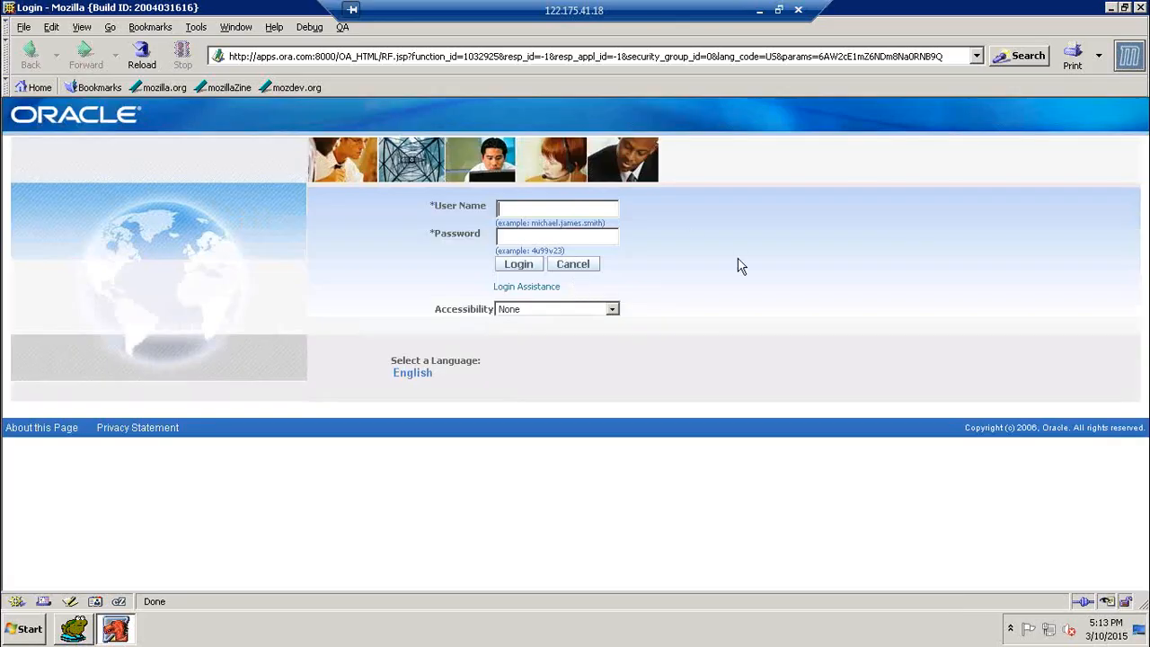
# - Log in with the user name and password, then open Application Developer, which shows an error page
pyautogui.write('jpp9')
pyautogui.press('Tab')
pyautogui.write('******')
pyautogui.press('Return')
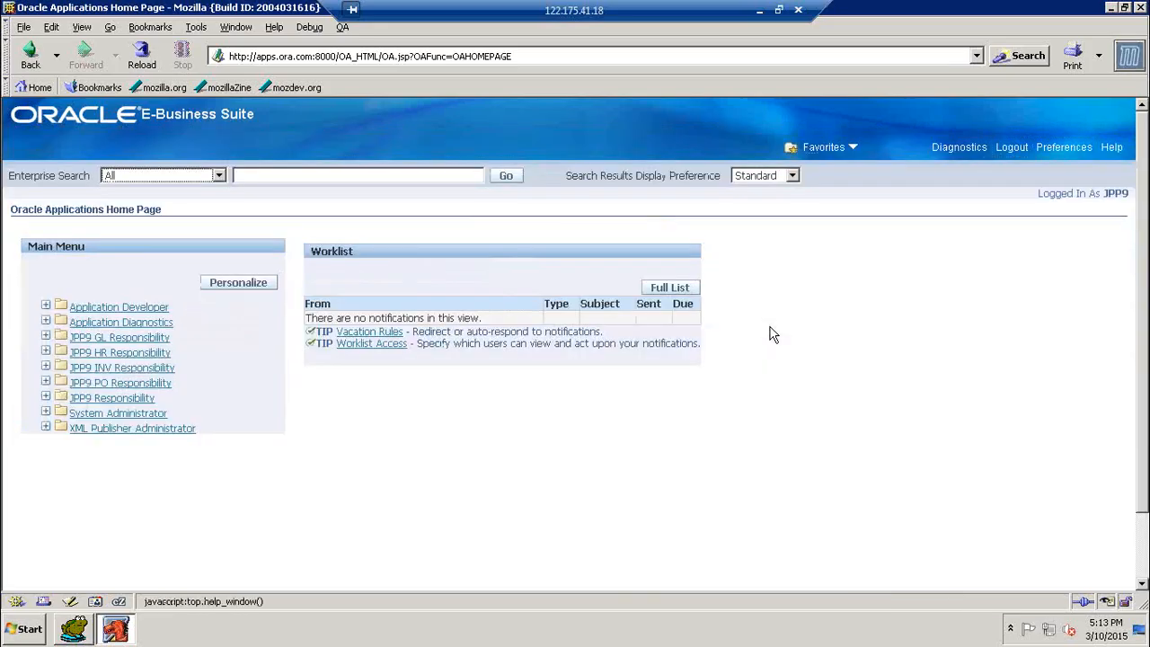
pyautogui.press('Tab')
pyautogui.press('Tab')
pyautogui.press('Tab')
pyautogui.press('Tab')
pyautogui.press('Tab')
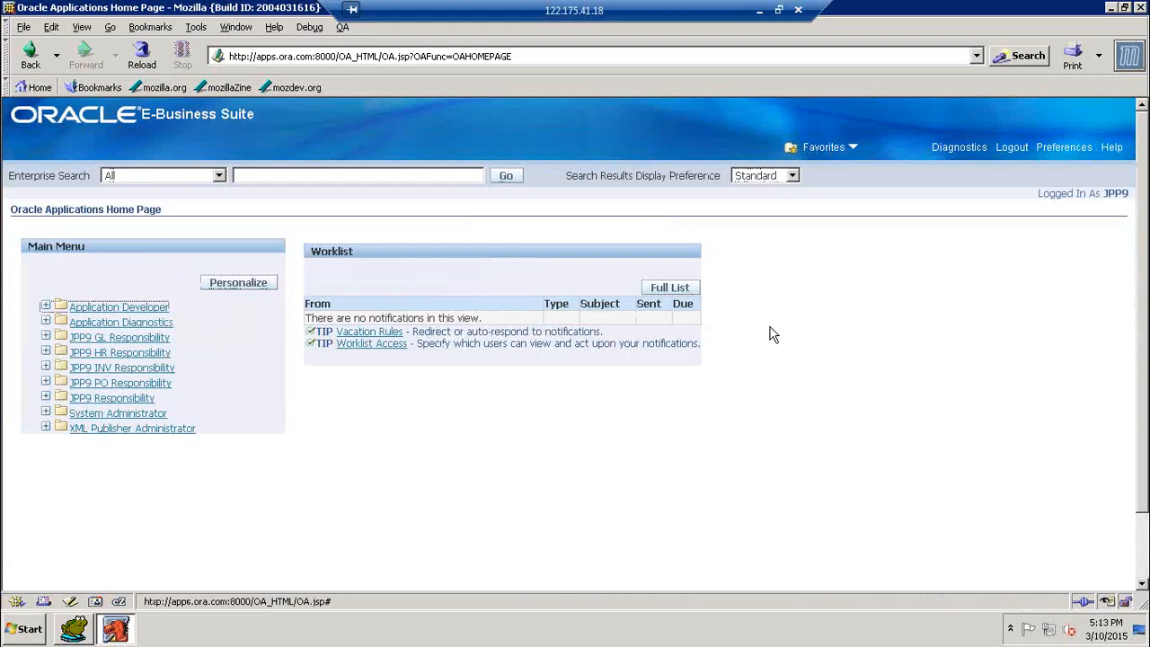
pyautogui.press('Return')
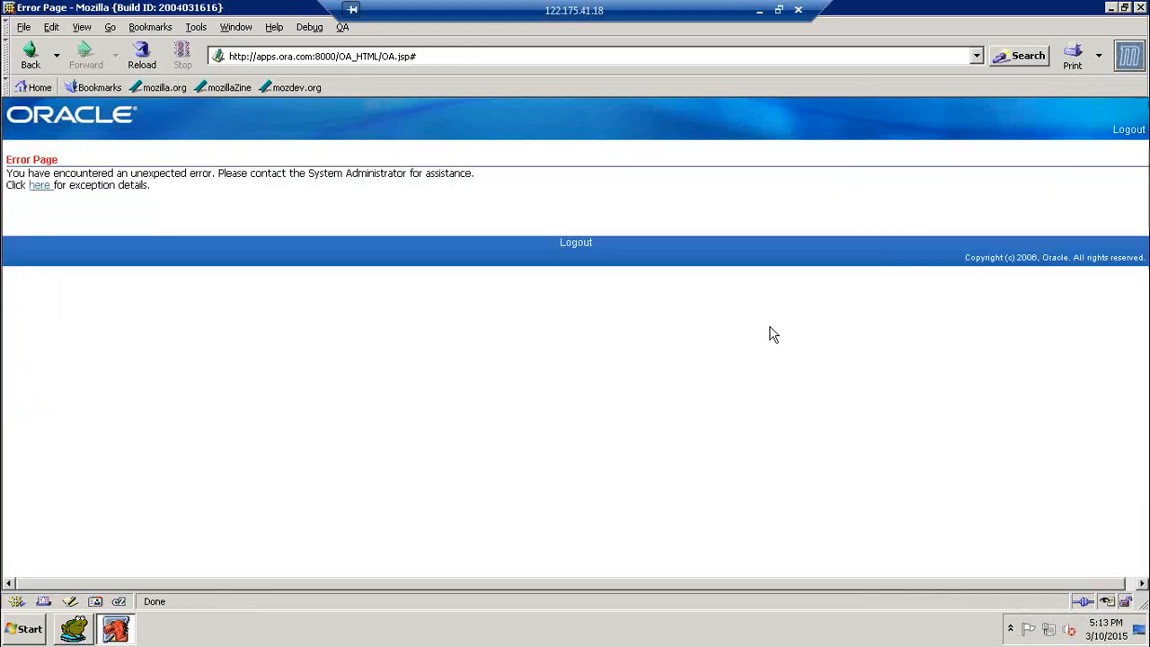
# - Go back from the error page and launch the Application Developer Profile function
pyautogui.click(31, 56)
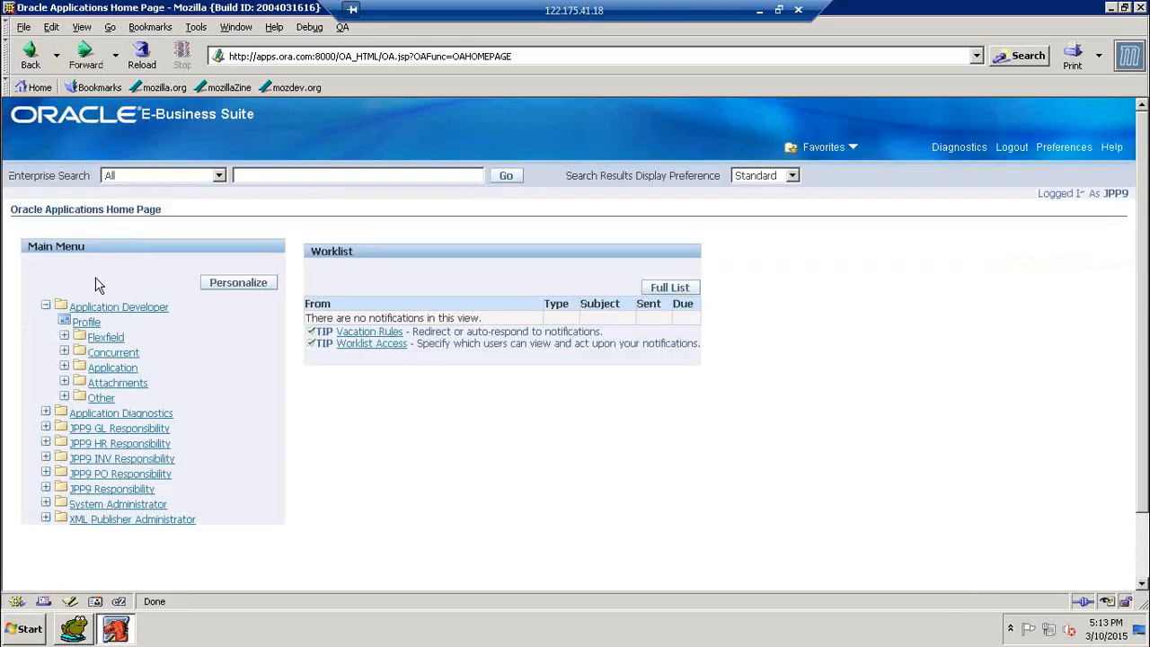
pyautogui.click(71, 323)
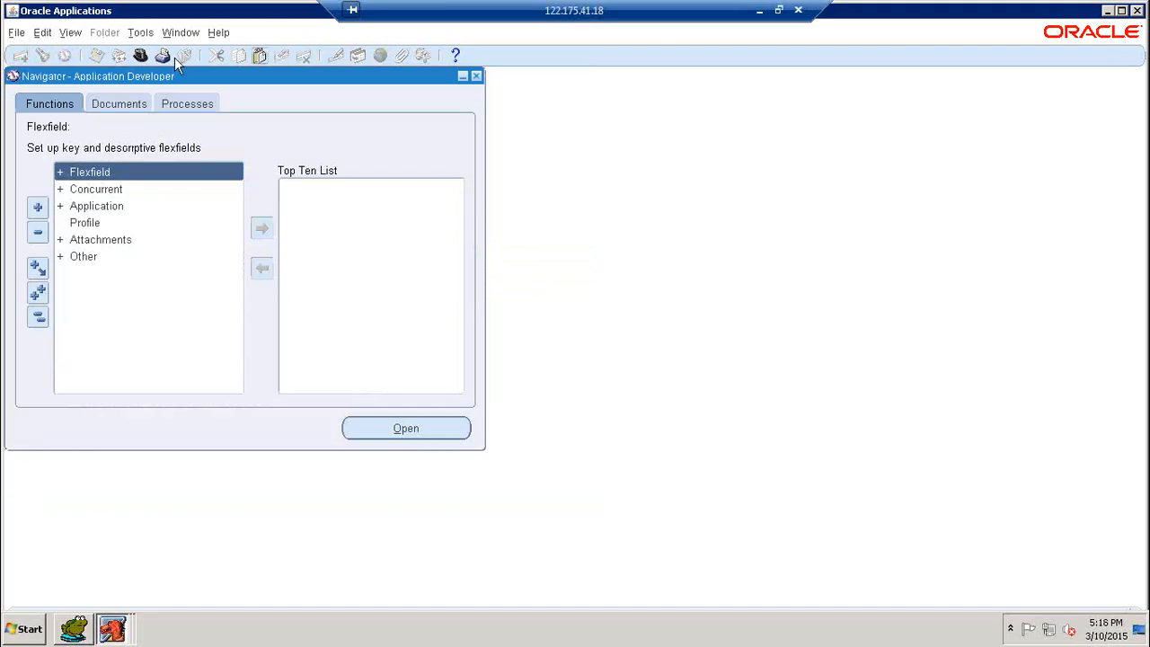
# - Switch the responsibility to JPP9 INV Responsibility
pyautogui.click(146, 58)
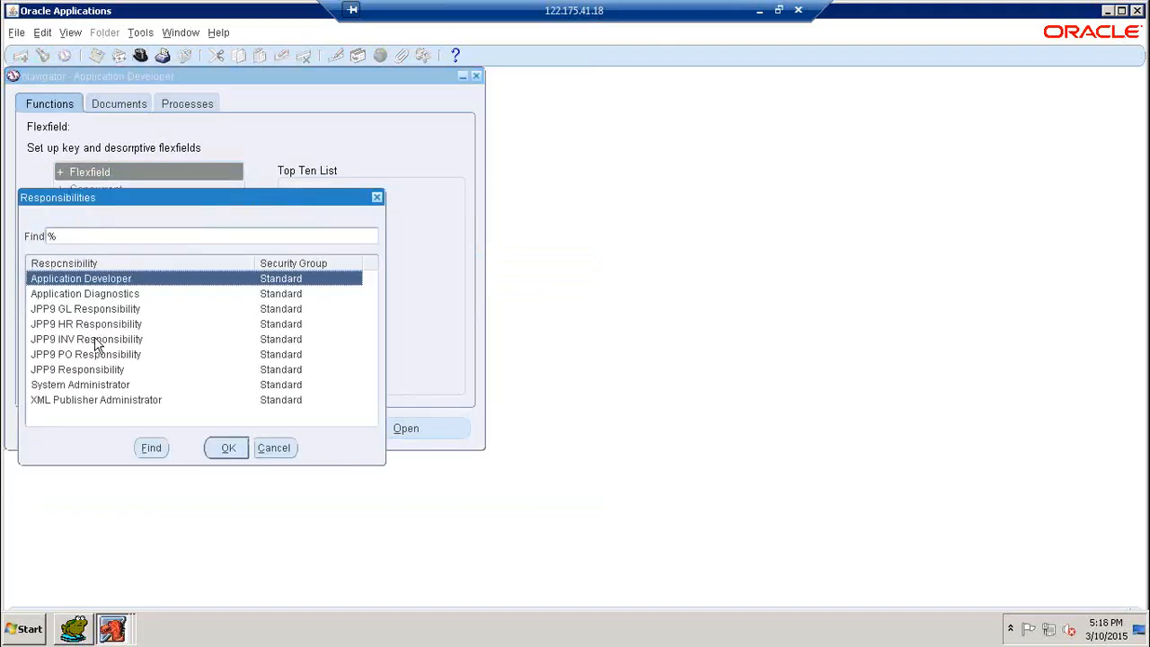
pyautogui.click(164, 339)
pyautogui.click(230, 449)
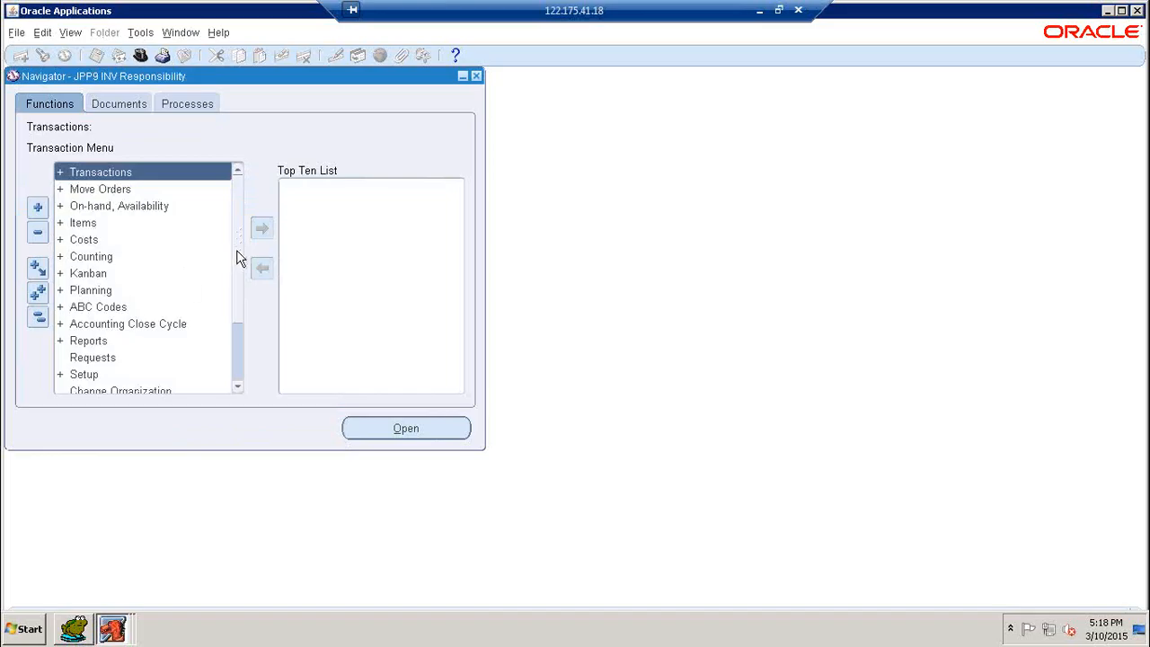
# - Open Setup > Organizations > Shipping Networks for organization 100
pyautogui.scroll(-2, 236, 257)
pyautogui.doubleClick(105, 294)
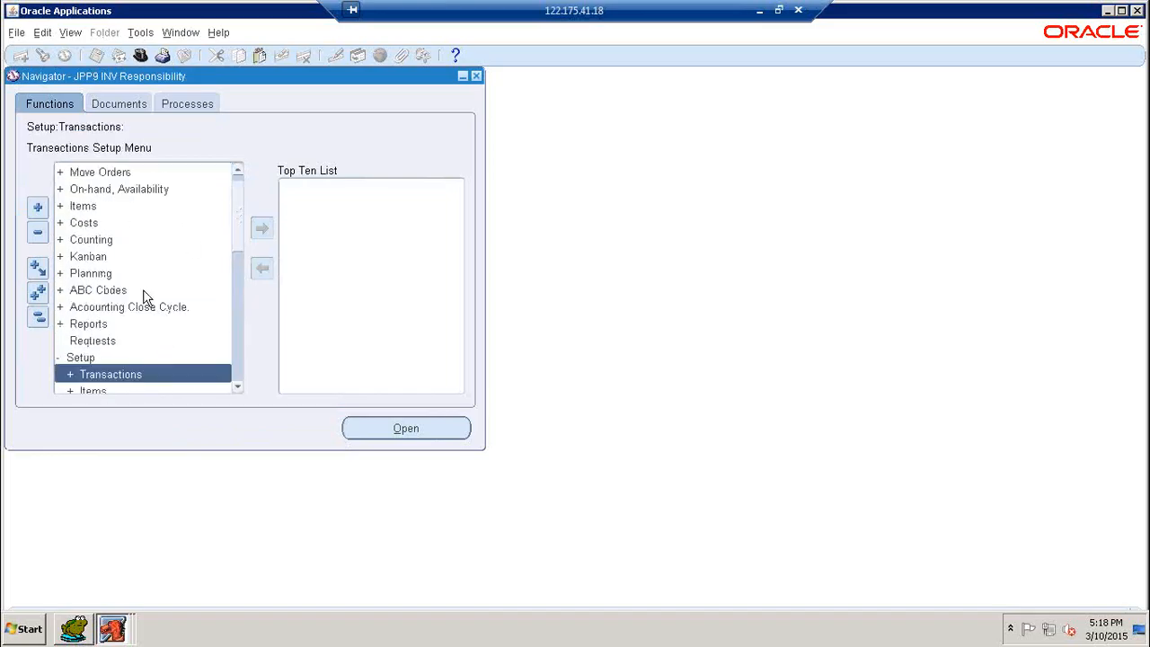
pyautogui.scroll(-3, 148, 301)
pyautogui.scroll(-1, 153, 307)
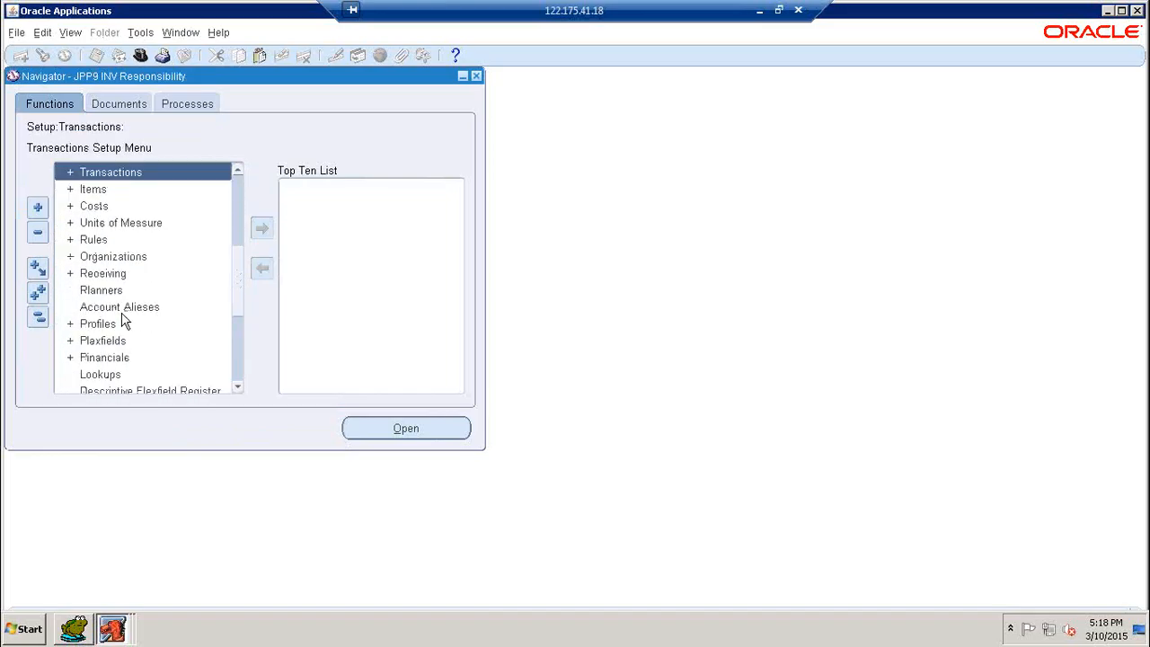
pyautogui.doubleClick(102, 259)
pyautogui.scroll(-2, 157, 292)
pyautogui.scroll(-2, 147, 315)
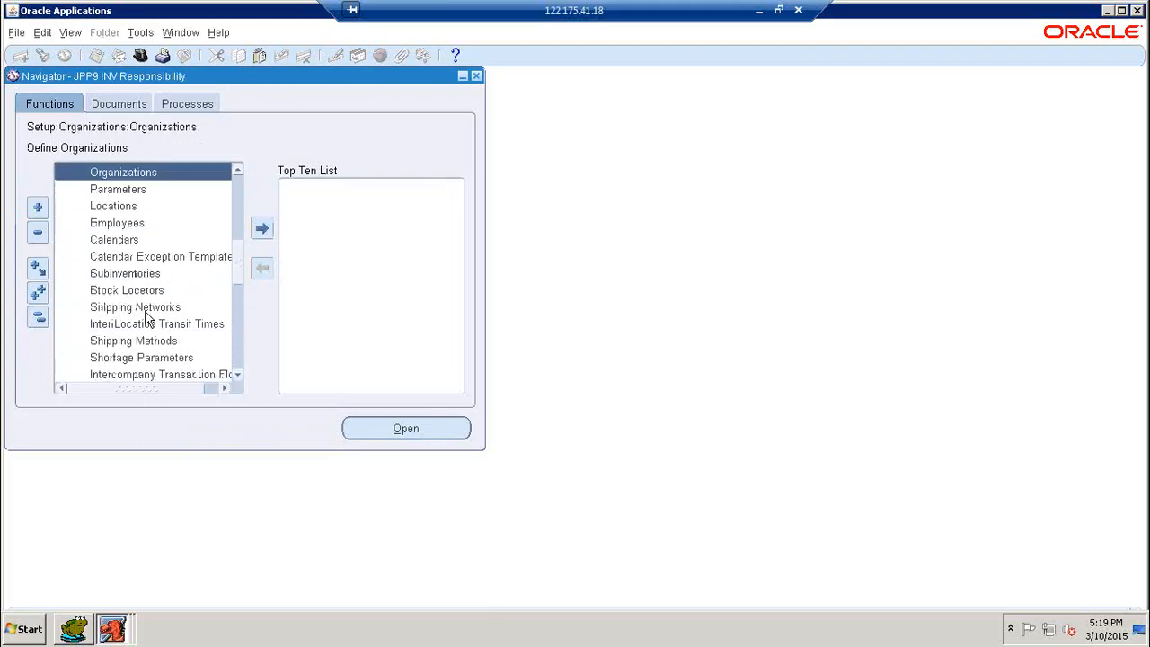
pyautogui.doubleClick(137, 305)
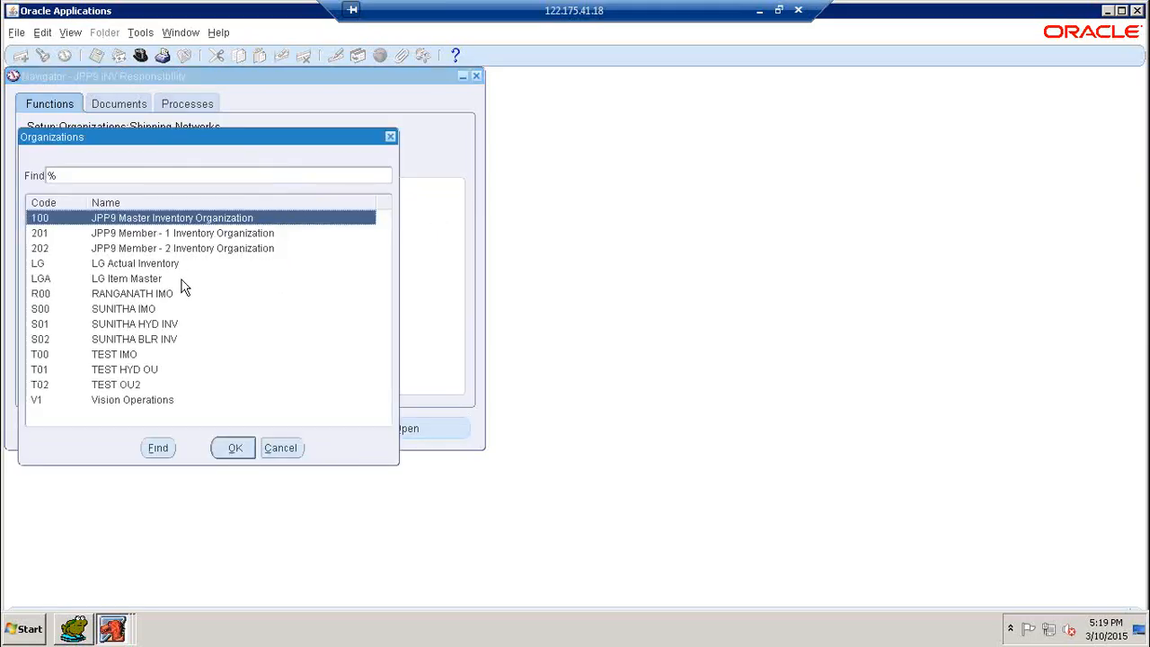
pyautogui.click(235, 448)
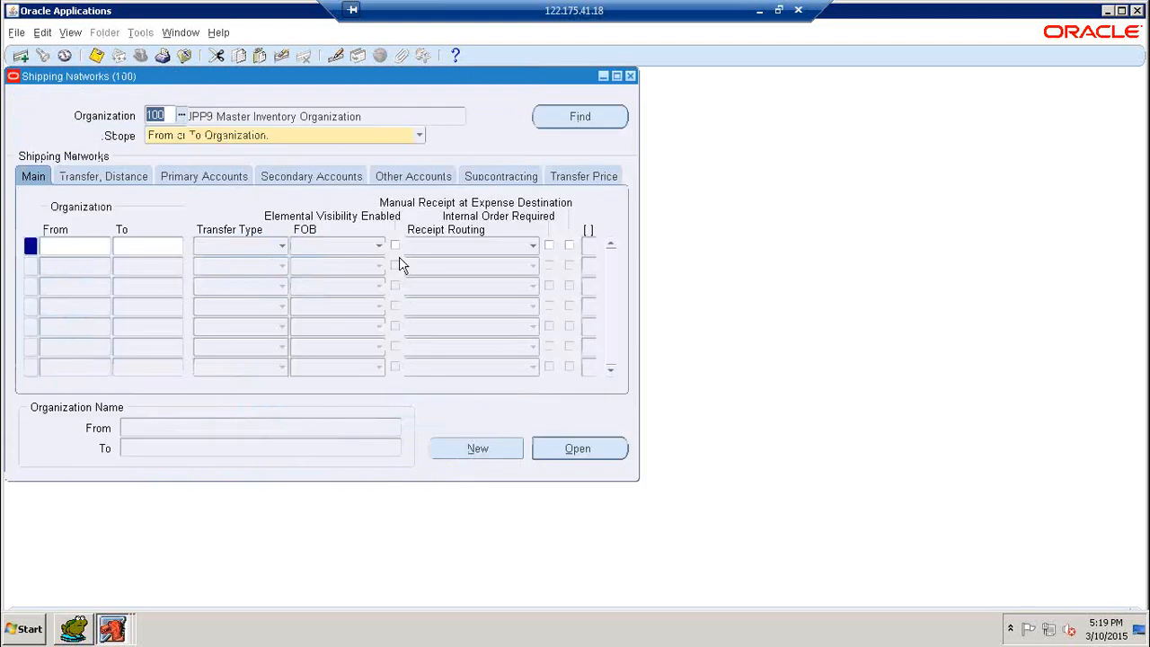
# - Set the 100-to-201 network's receipt routing to Standard, save, and close Shipping Networks
pyautogui.click(546, 117)
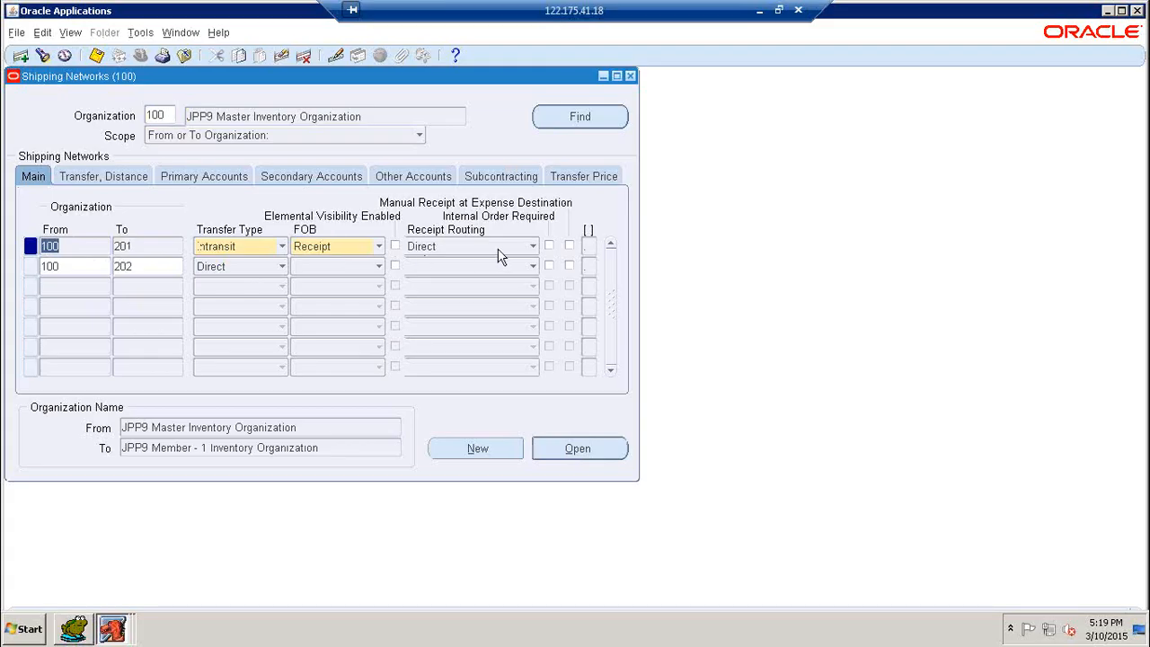
pyautogui.click(536, 248)
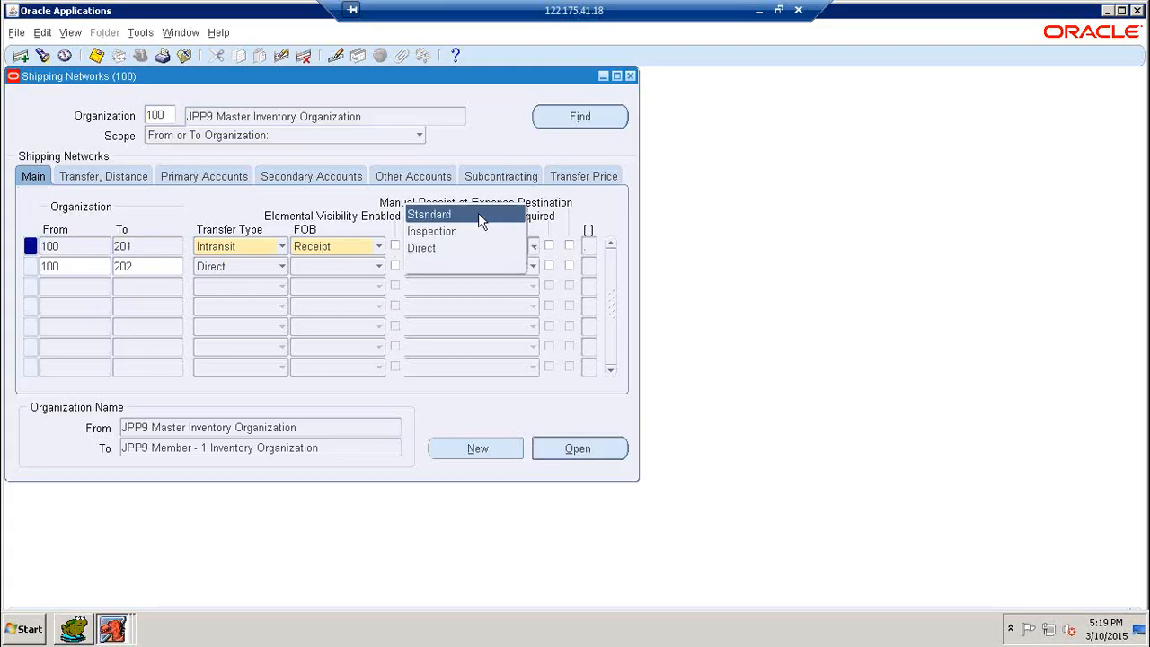
pyautogui.click(449, 212)
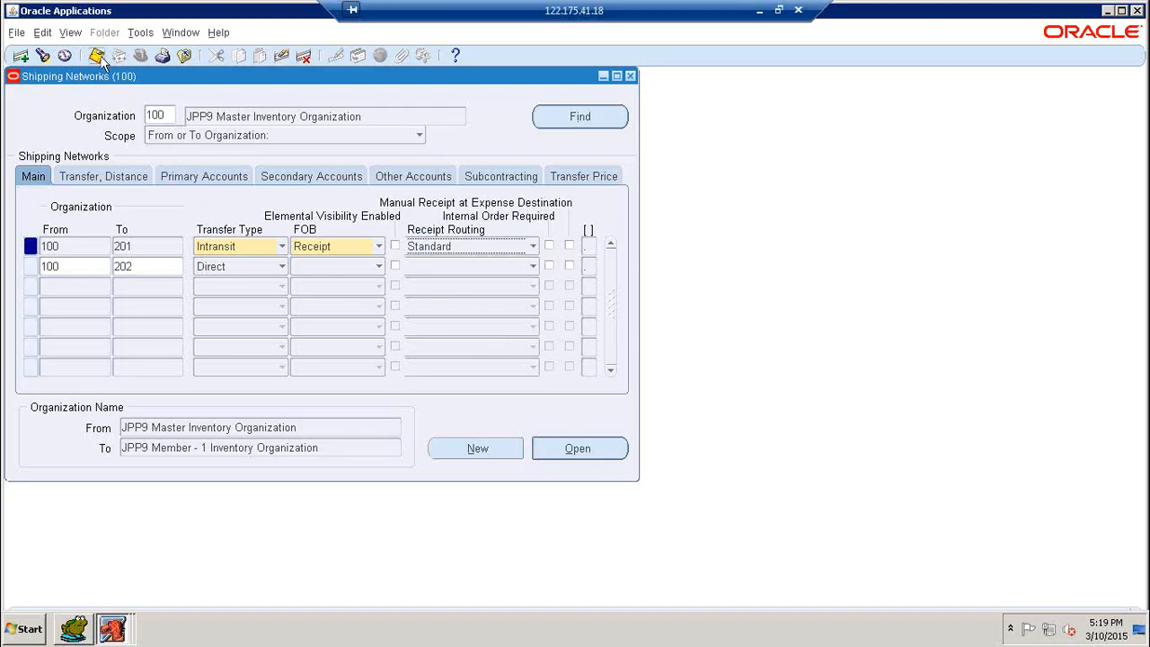
pyautogui.click(1121, 10)
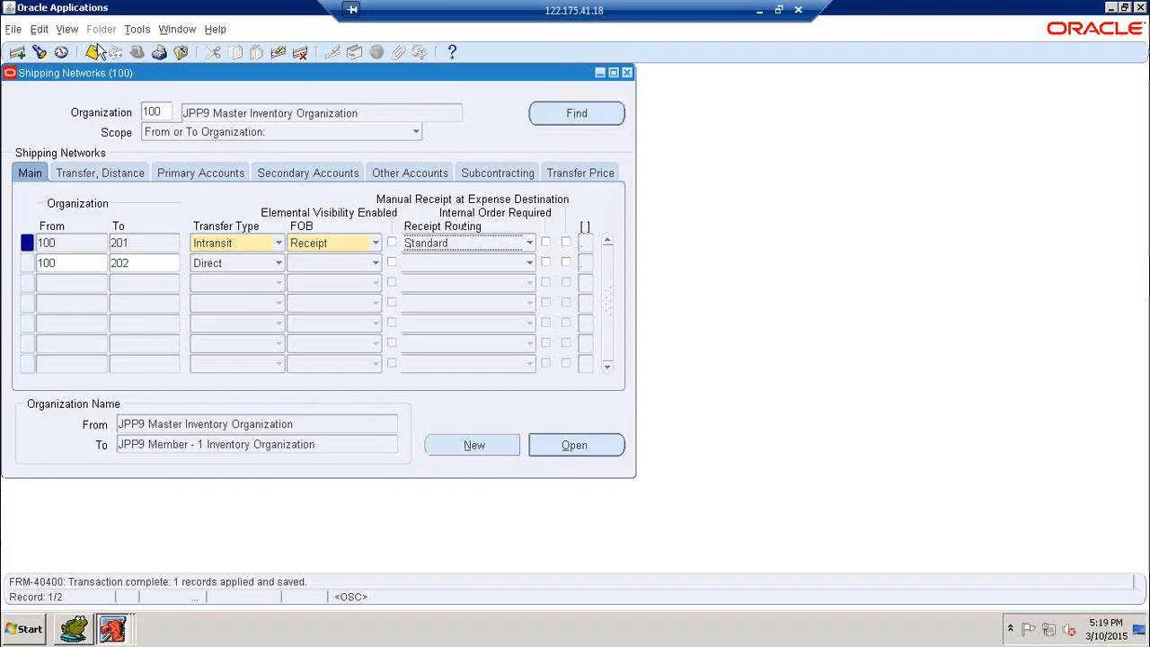
pyautogui.click(93, 52)
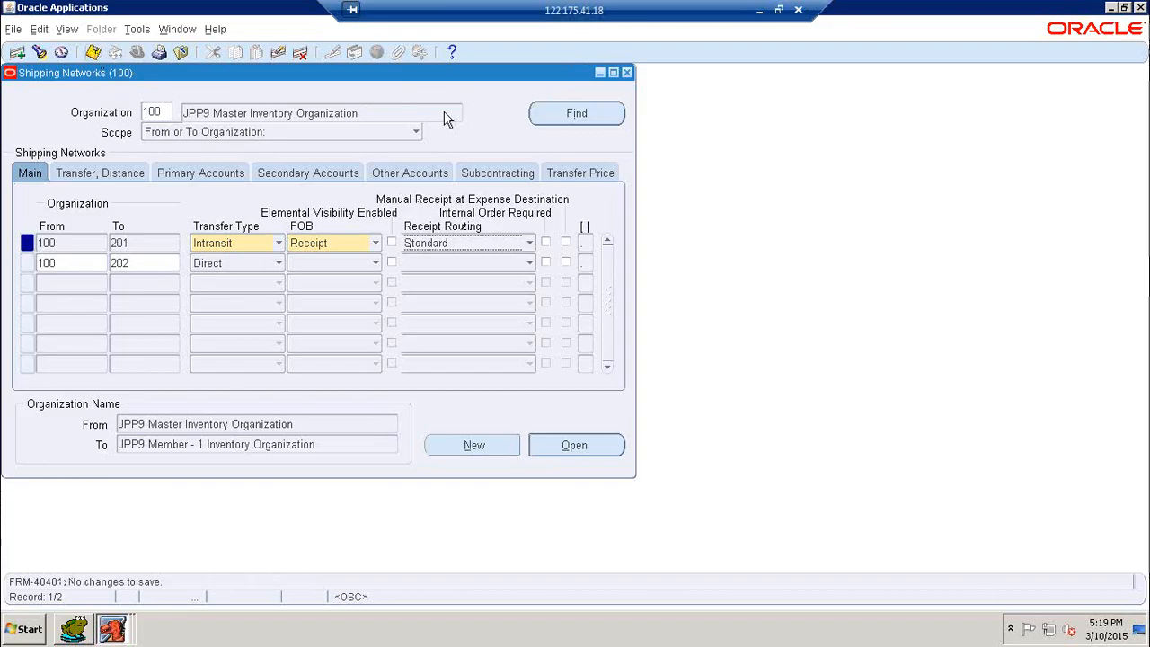
pyautogui.click(628, 72)
# - Open the Inter-organization Transfer form with destination organization 201
pyautogui.scroll(6, 233, 213)
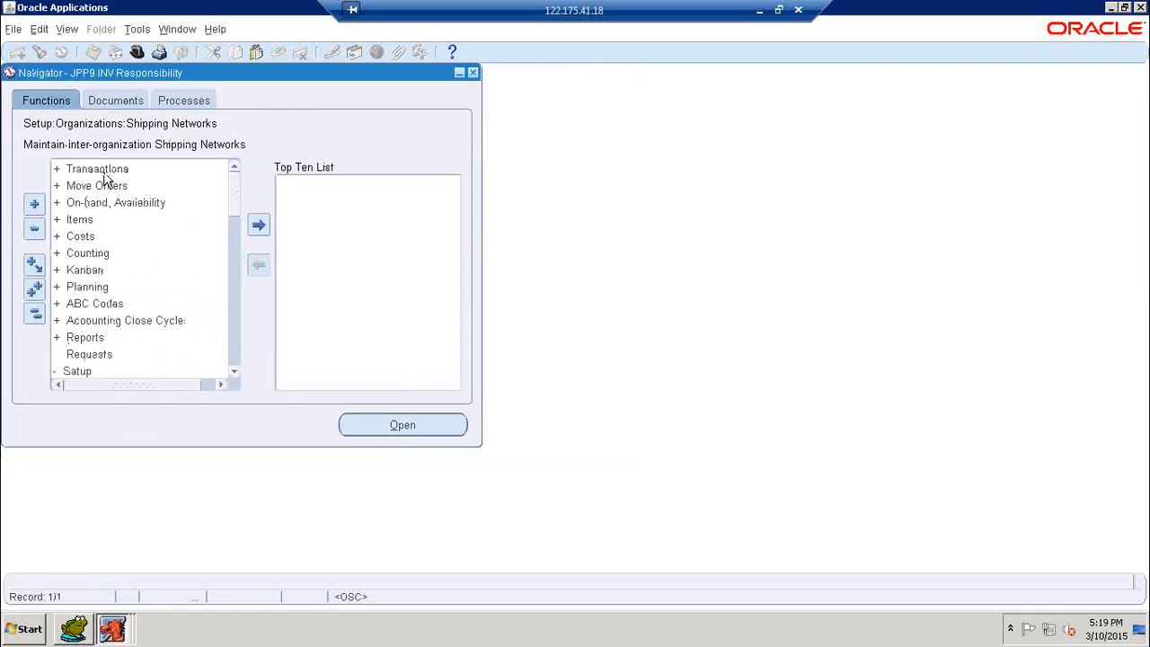
pyautogui.doubleClick(100, 173)
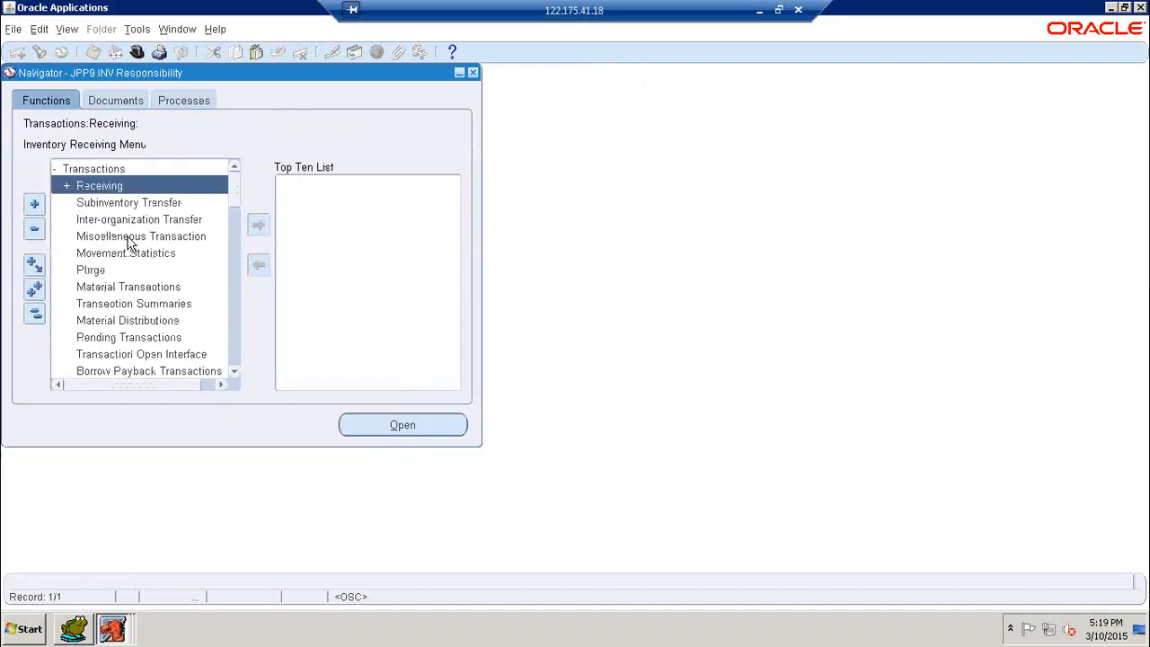
pyautogui.doubleClick(148, 223)
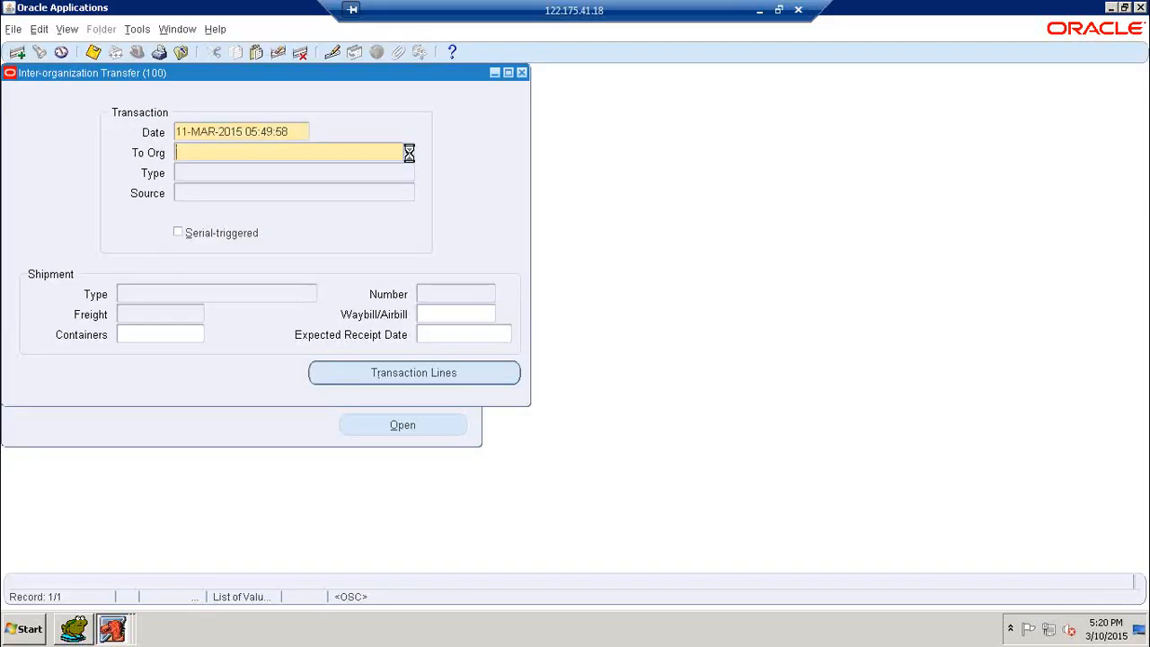
pyautogui.write('20')
pyautogui.press('Tab')
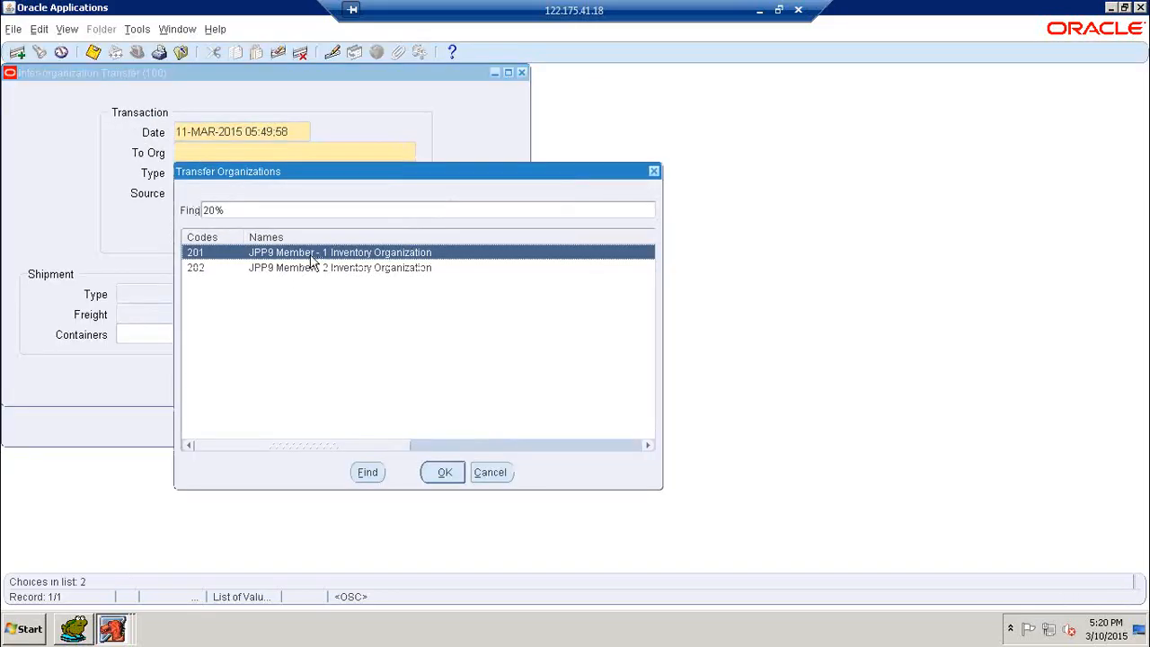
pyautogui.click(445, 474)
# - Set type Intransit Shipment, shipment number 100_SHIP-02, and open the transaction lines
pyautogui.click(409, 172)
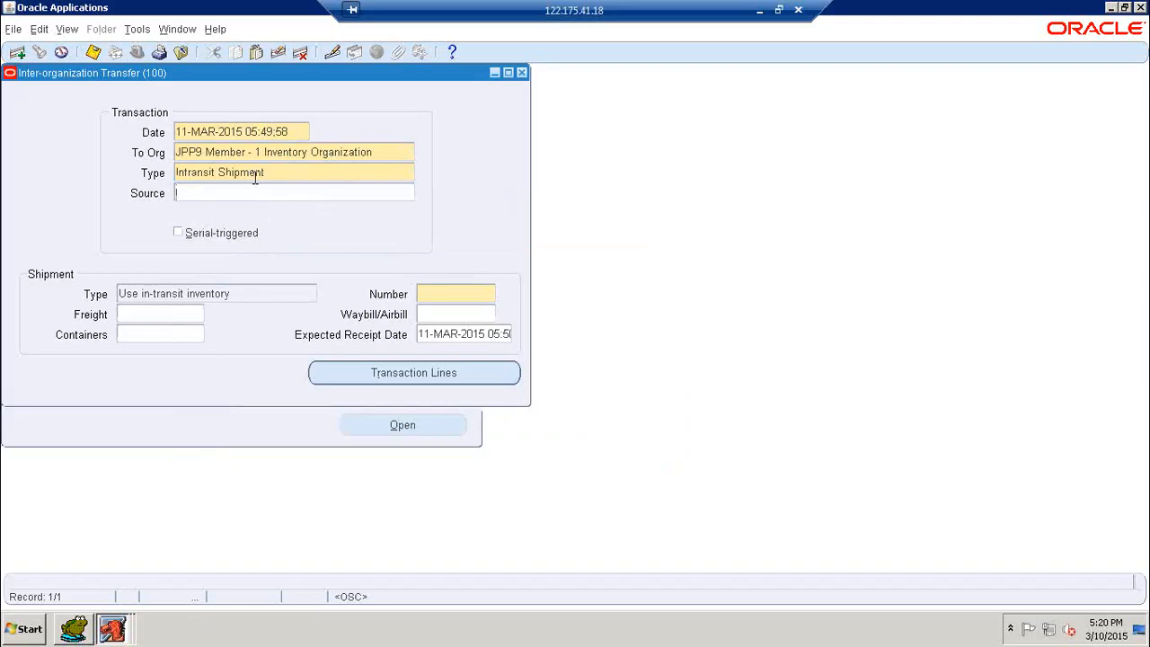
pyautogui.click(435, 295)
pyautogui.write('100_shi')
pyautogui.press('BackSpace')
pyautogui.press('BackSpace')
pyautogui.press('BackSpace')
pyautogui.write('SHIP-02')
pyautogui.click(436, 382)
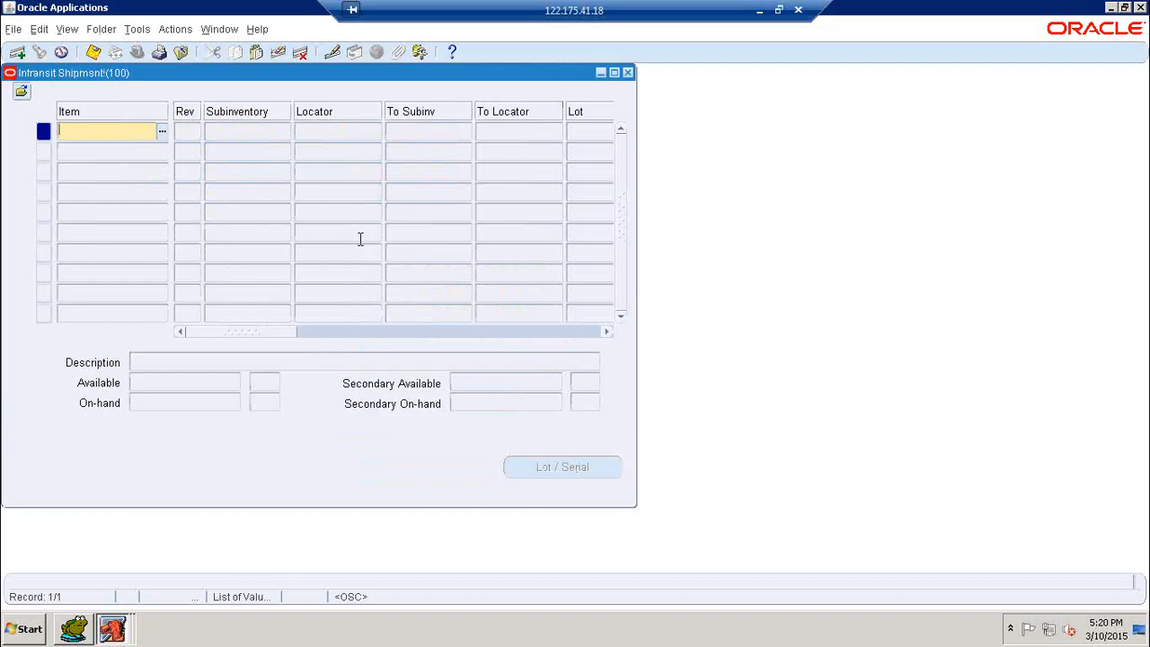
# - Add item JPP9 Item - 1 with source subinventory 100SInv-2
pyautogui.write('JPP8%')
pyautogui.press('Tab')
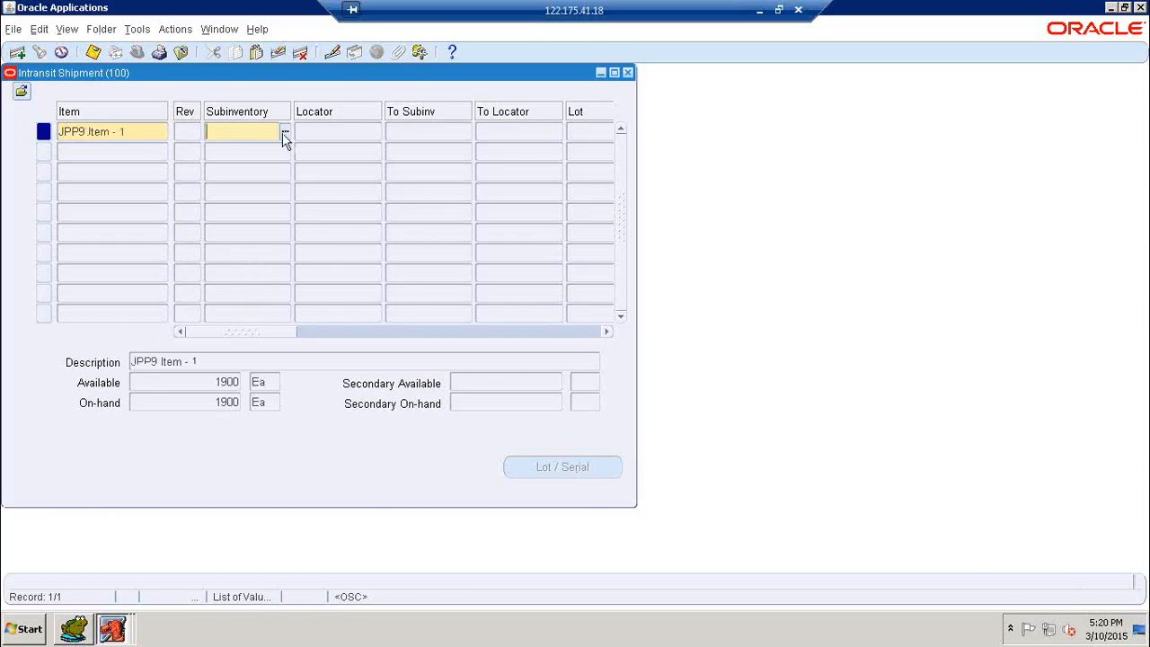
pyautogui.click(283, 136)
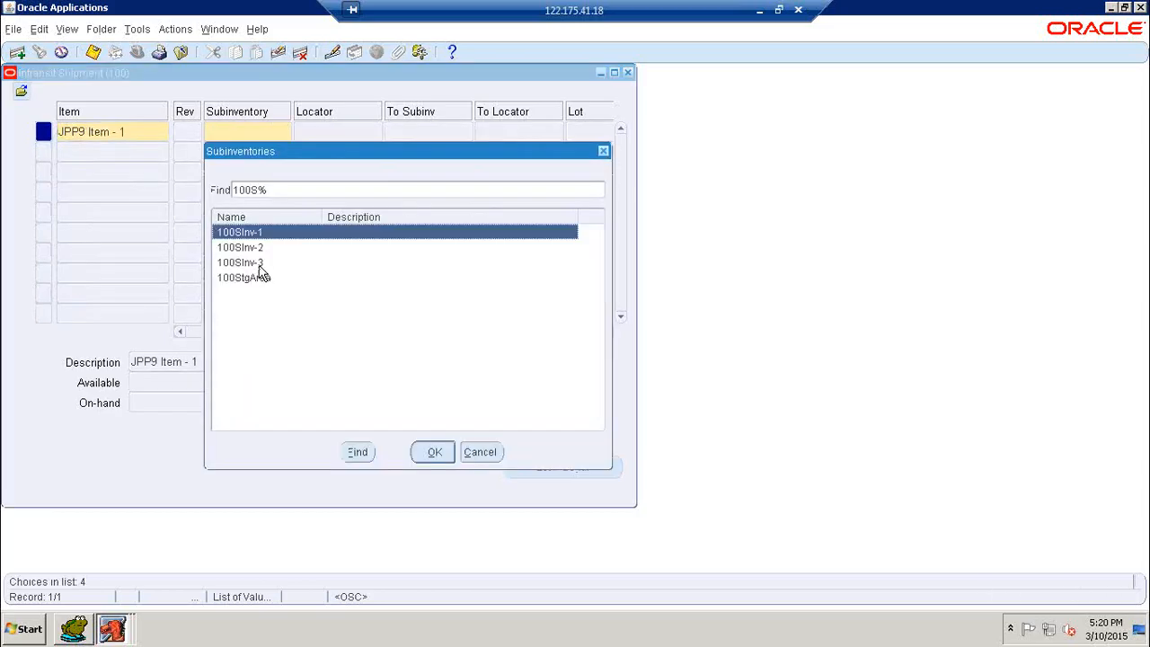
pyautogui.click(257, 262)
pyautogui.click(435, 454)
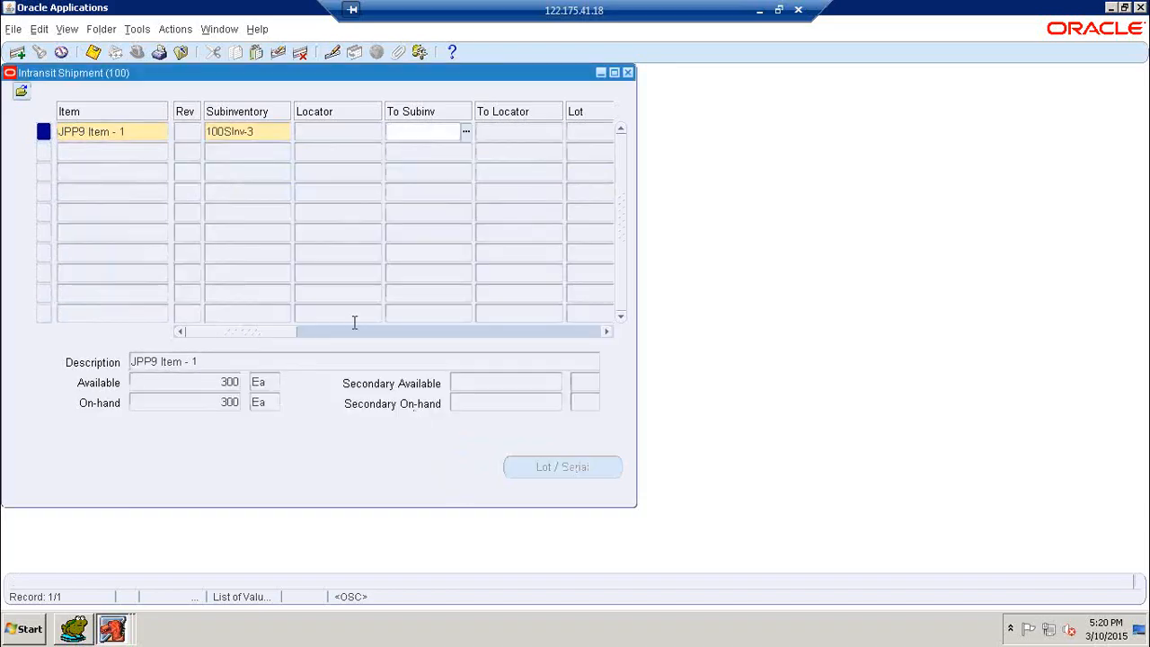
pyautogui.click(283, 132)
pyautogui.click(285, 133)
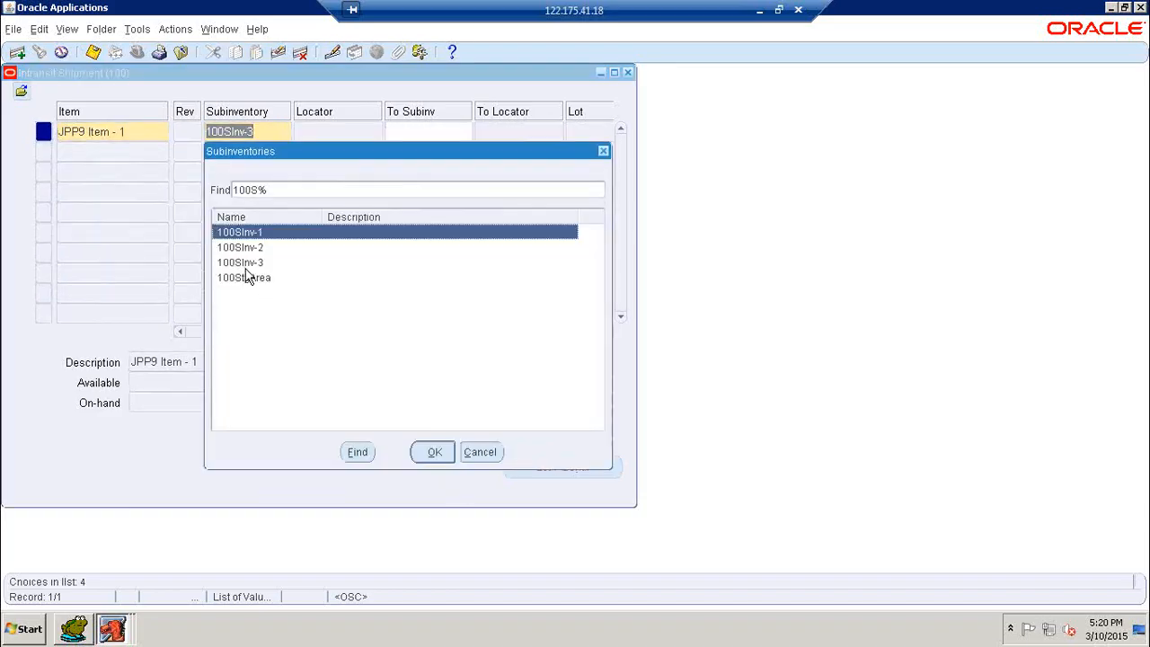
pyautogui.click(240, 247)
pyautogui.click(434, 452)
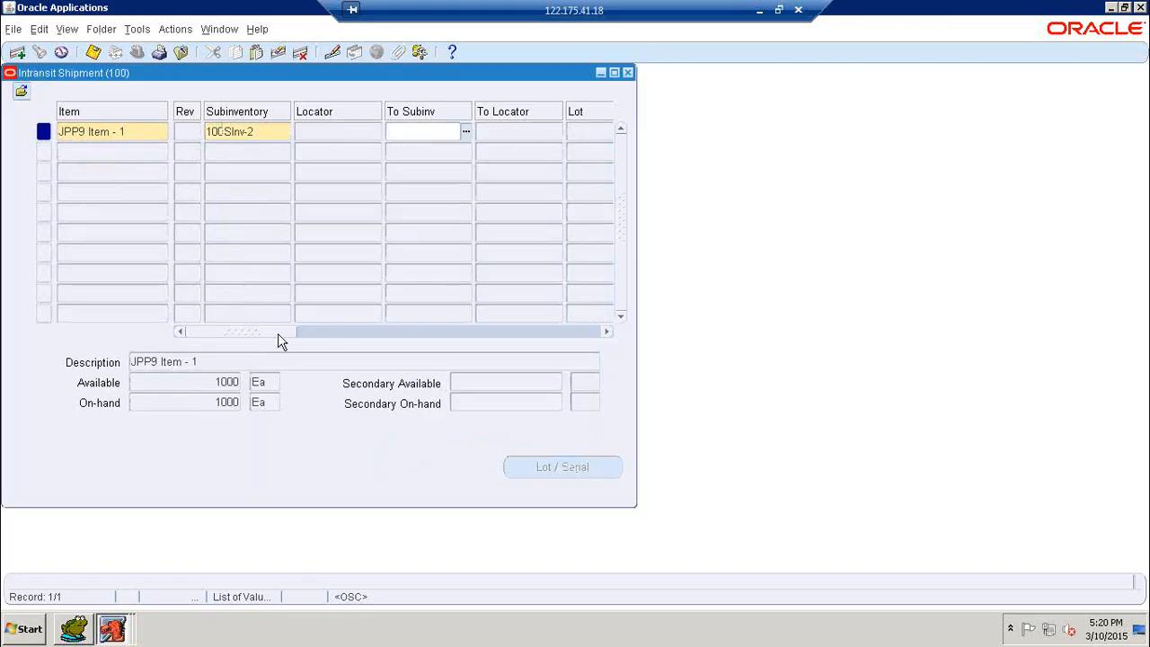
# - Enter quantity 280 and save the intransit shipment line
pyautogui.moveTo(279, 340); pyautogui.dragTo(387, 338)
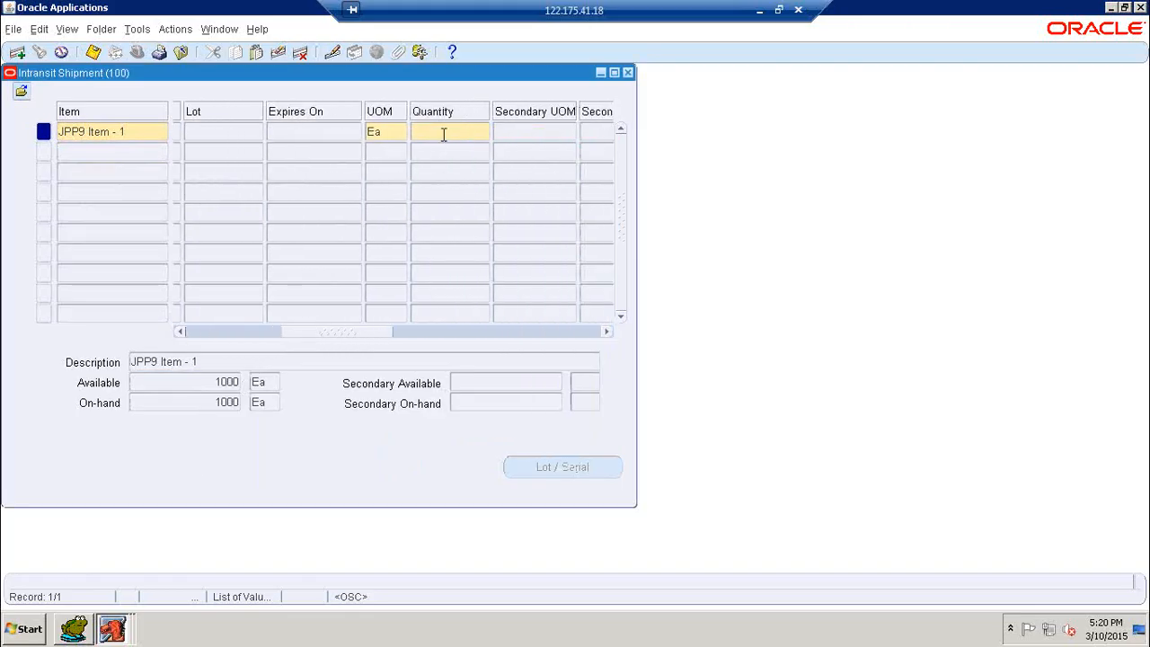
pyautogui.click(443, 134)
pyautogui.click(93, 52)
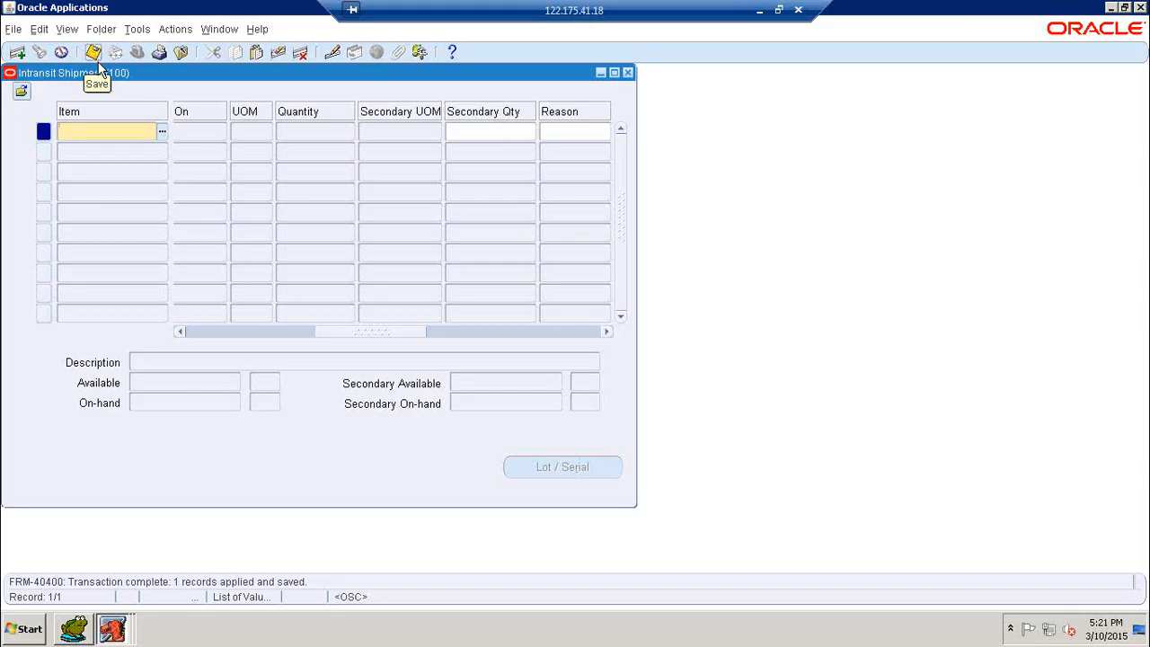
pyautogui.press('super+d')
# - Launch Toad and run SELECT * FROM MTL_MATERIAL_TRANSACTIONS
pyautogui.rightClick(251, 165)
pyautogui.click(277, 204)
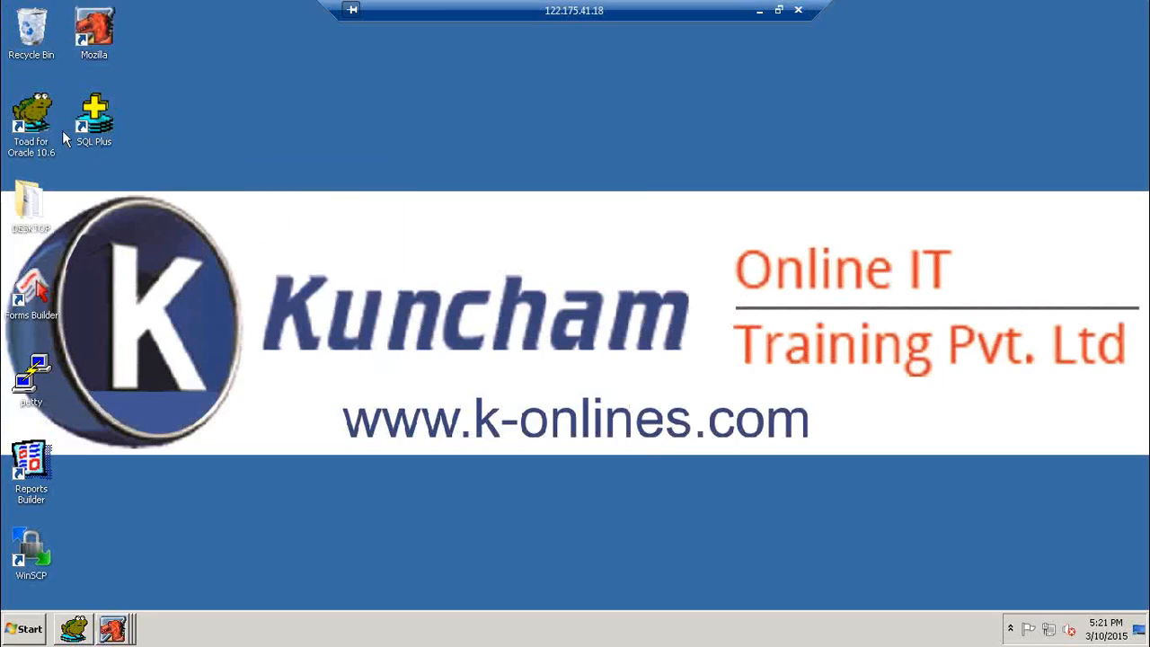
pyautogui.doubleClick(34, 121)
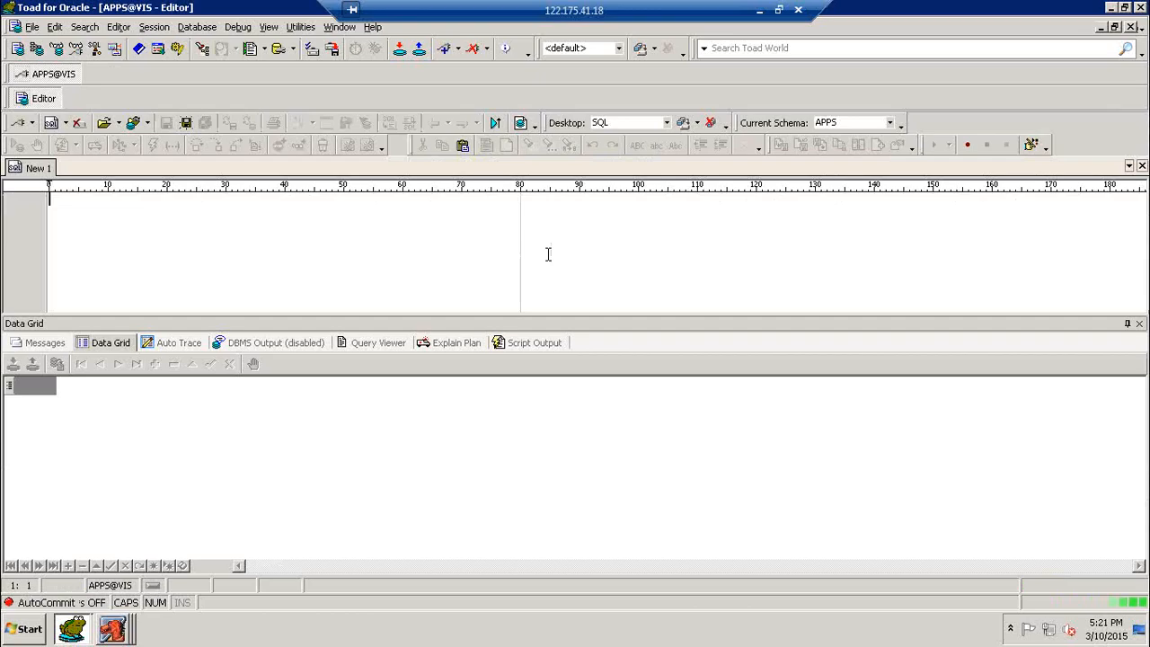
pyautogui.write('SELECT * FROM')
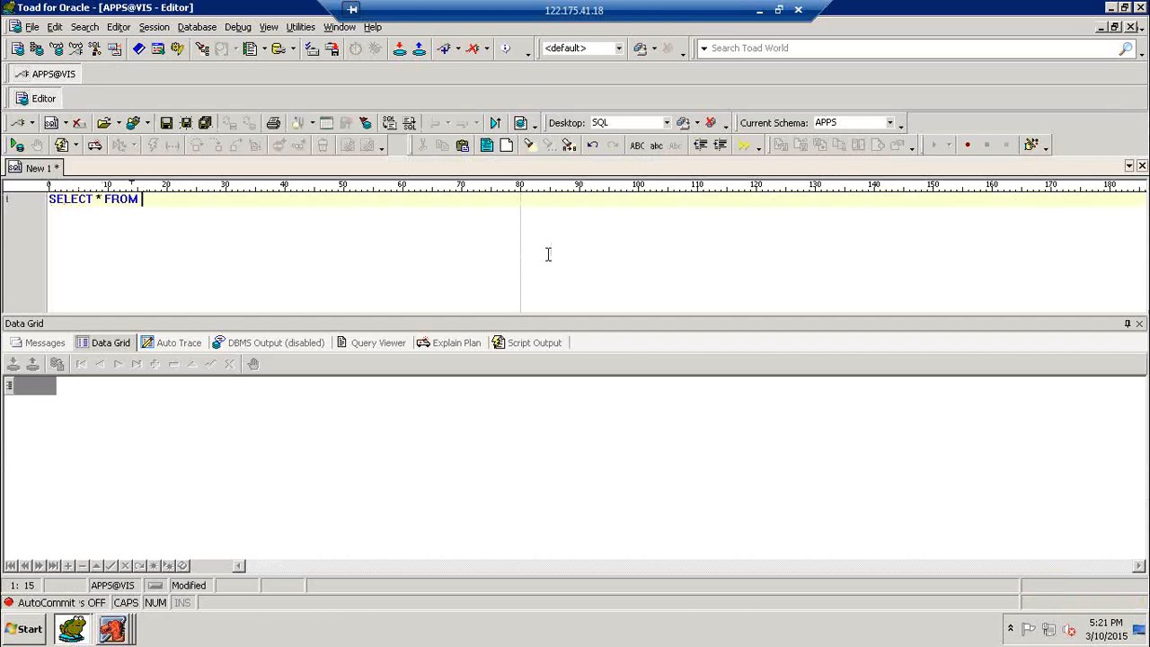
pyautogui.write(' MTL_MATERIAL_')
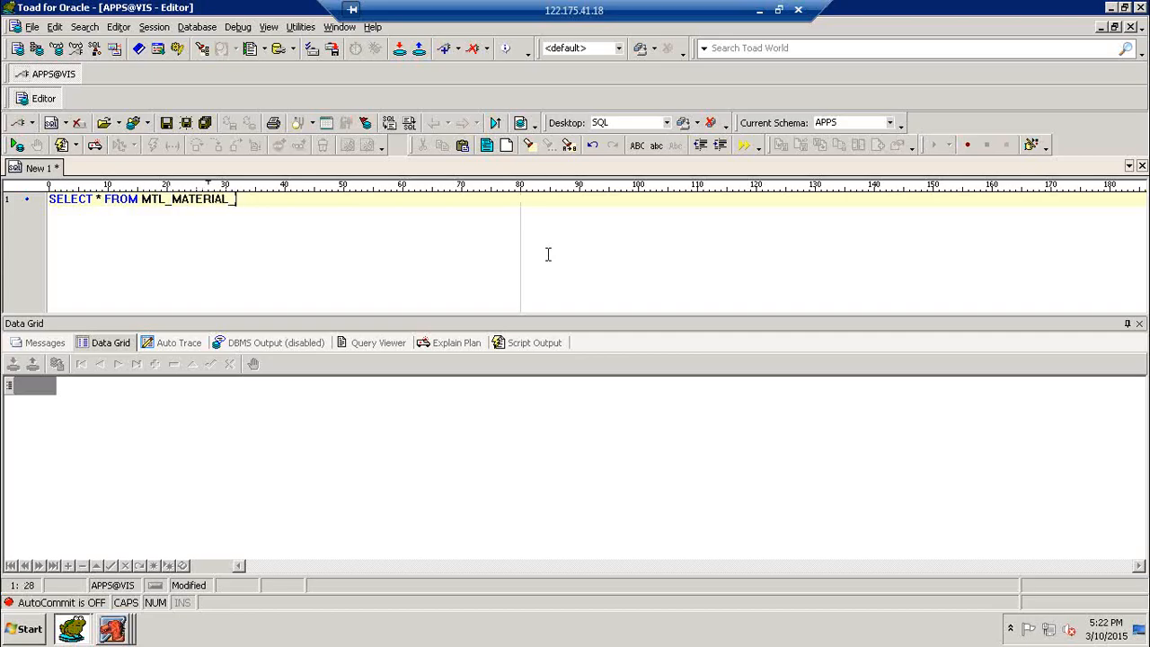
pyautogui.write('TRANSACTIONS')
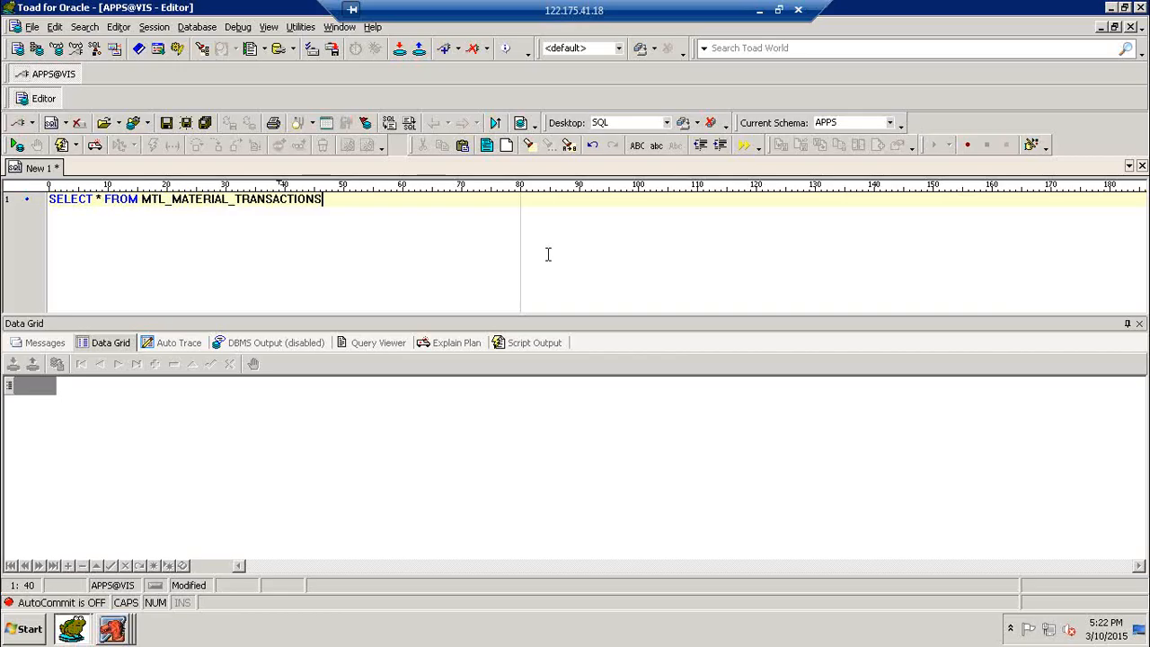
pyautogui.press('F9')
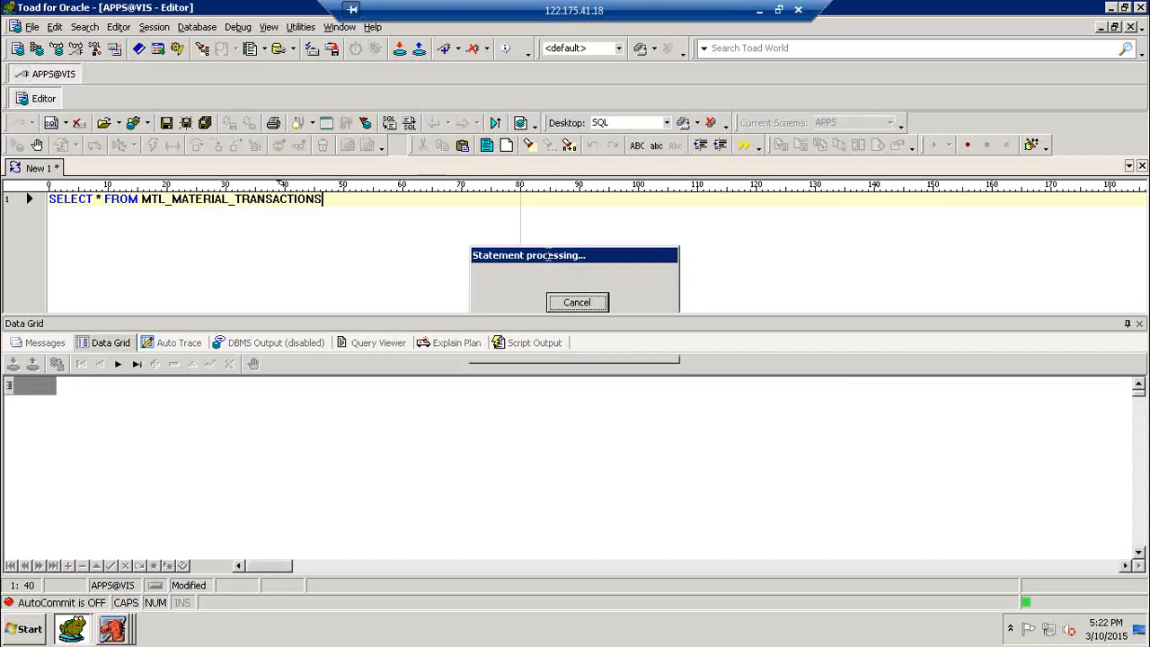
# - Filter the material transactions query to INVENTORY_ITEM_ID='214955' and run it
pyautogui.write('WHERE I')
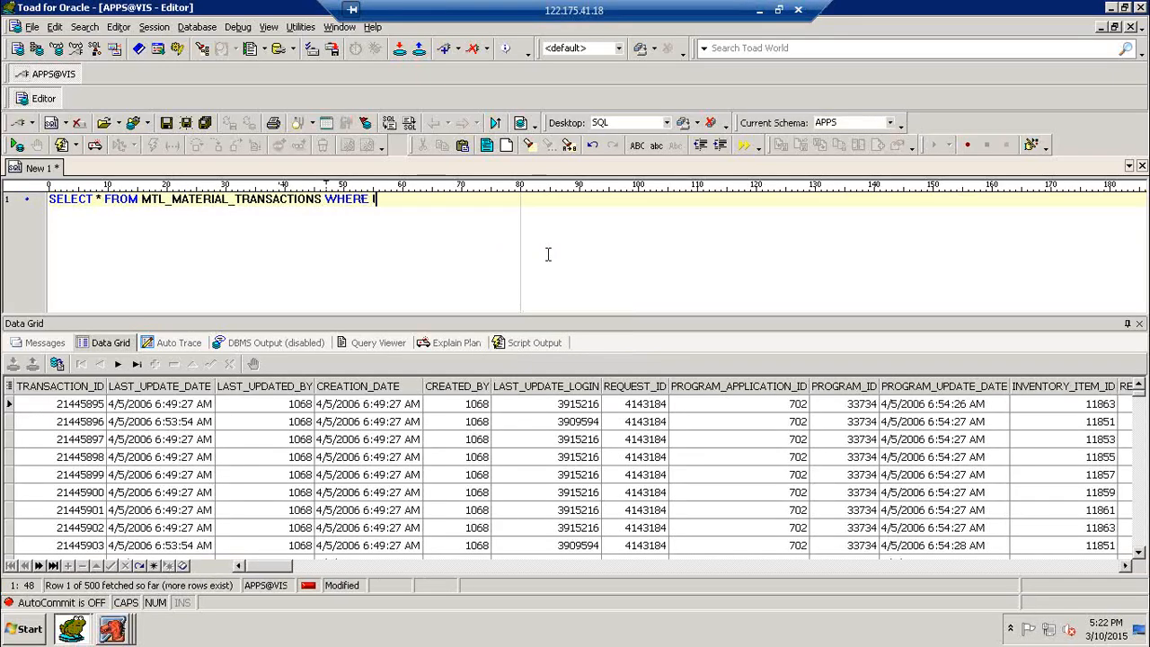
pyautogui.write('N')
pyautogui.press('BackSpace')
pyautogui.press('BackSpace')
pyautogui.write('INVENTRO')
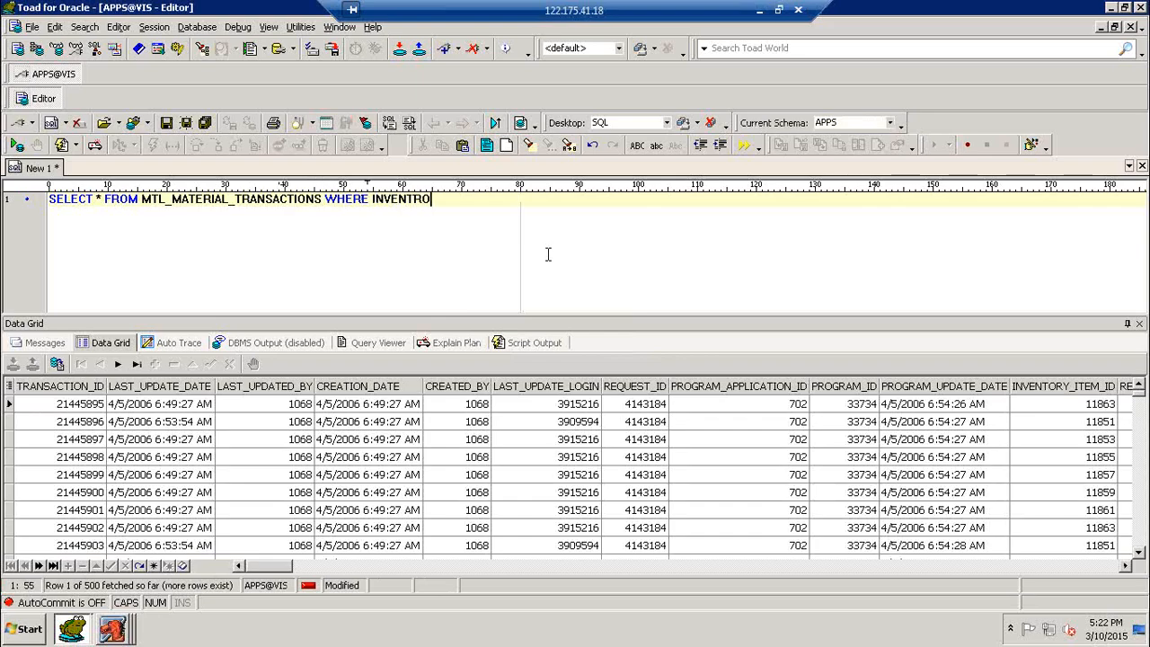
pyautogui.press('BackSpace')
pyautogui.write("ORY_ITEM_ID='2")
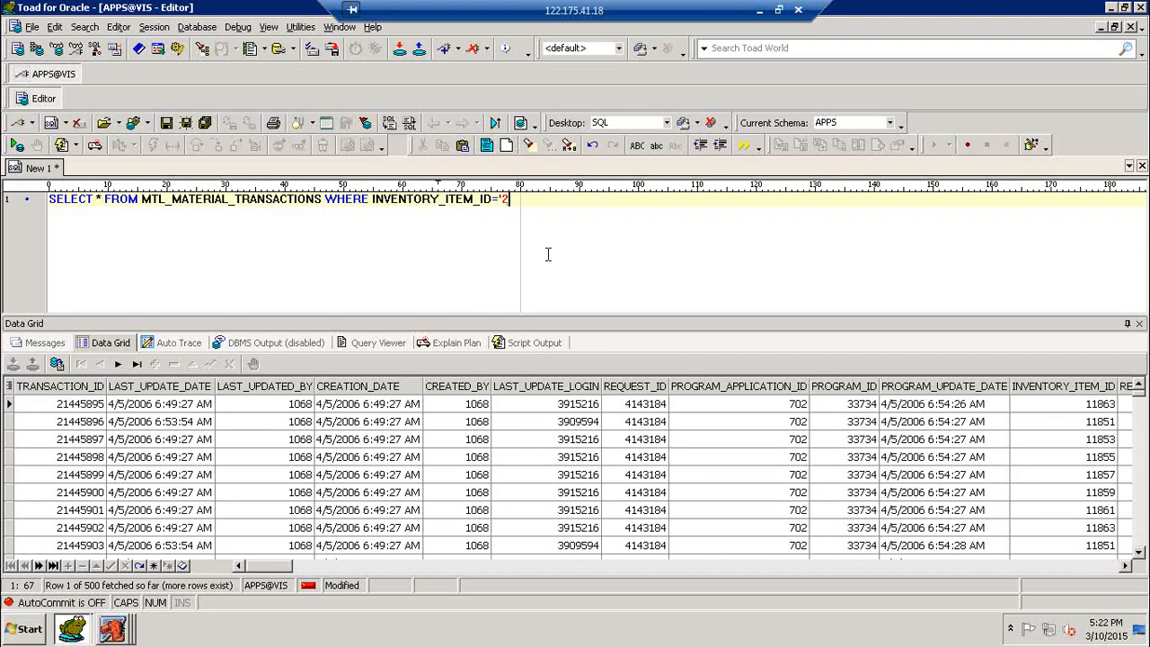
pyautogui.write("14955'")
pyautogui.press('F9')
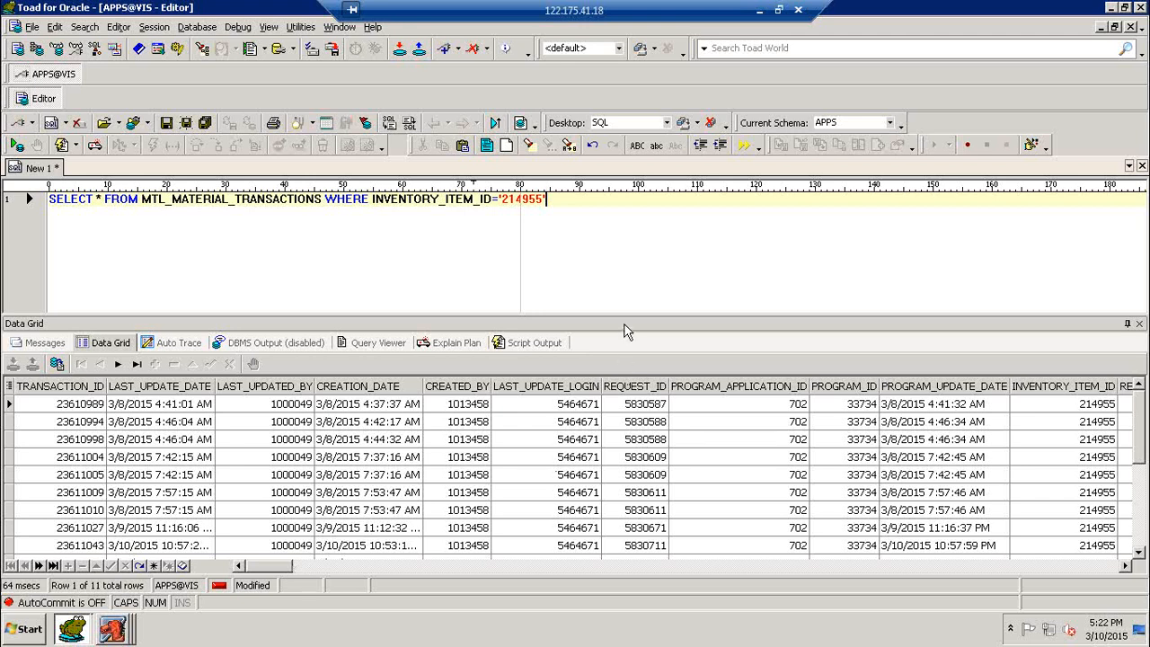
# - Check the -280 row's type, then add AND TRANSACTION_TYPE_ID='21' and rerun
pyautogui.click(575, 476)
pyautogui.scroll(-2, 575, 477)
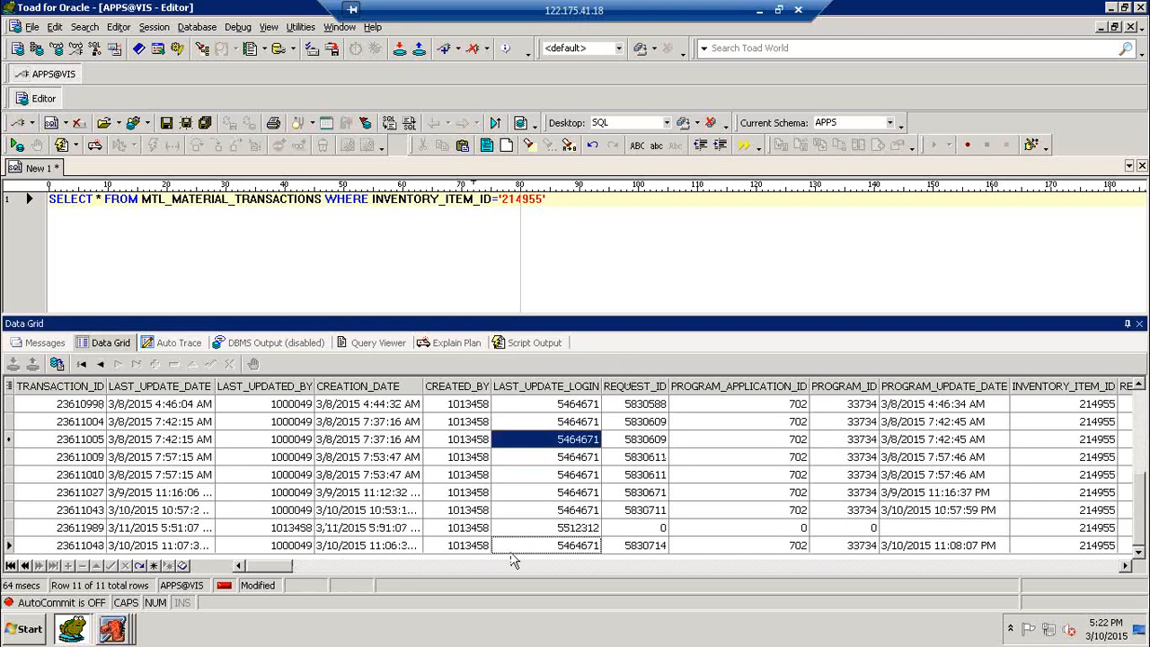
pyautogui.moveTo(286, 566); pyautogui.dragTo(355, 566)
pyautogui.click(714, 530)
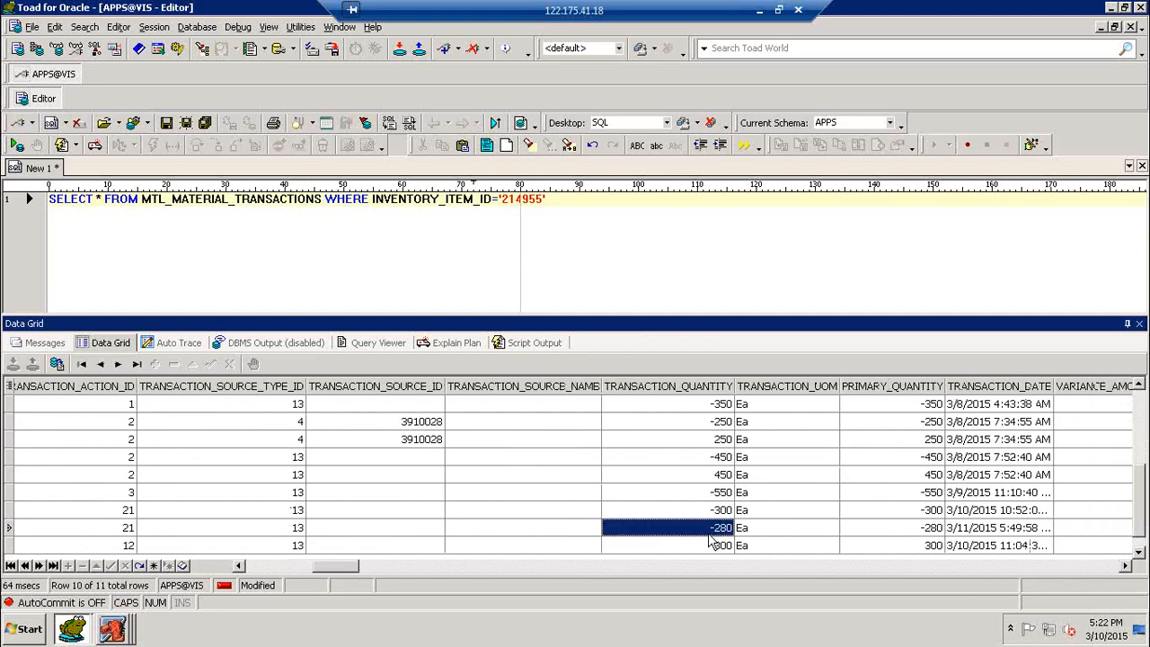
pyautogui.moveTo(357, 568); pyautogui.dragTo(312, 570)
pyautogui.click(706, 530)
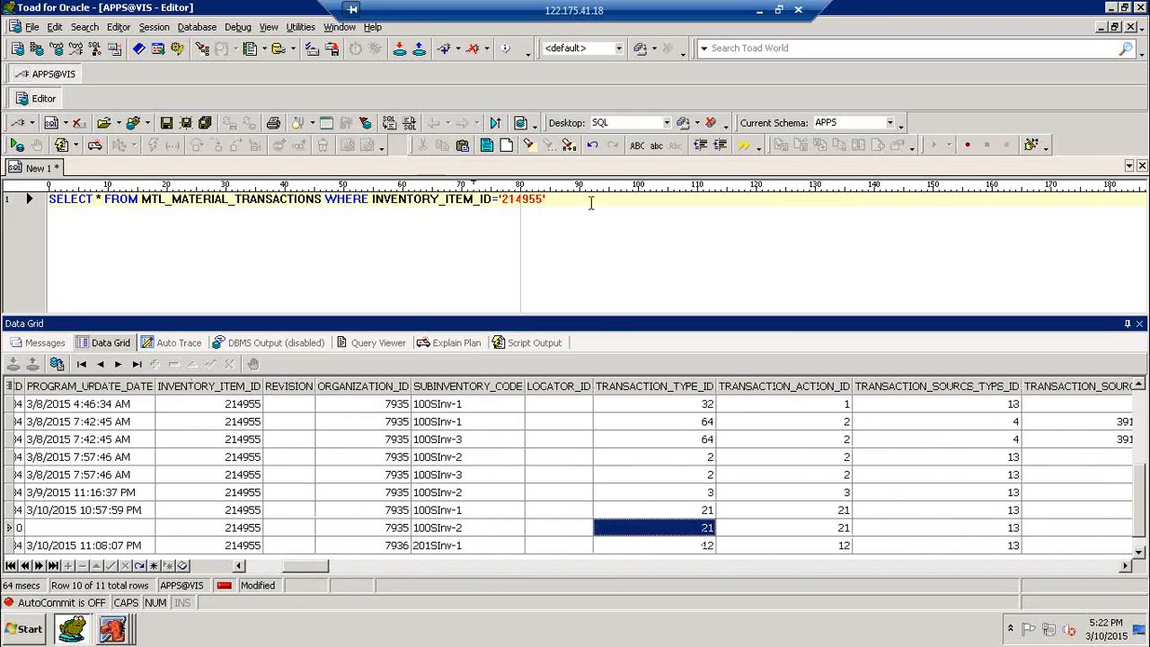
pyautogui.click(650, 230)
pyautogui.write('AND ')
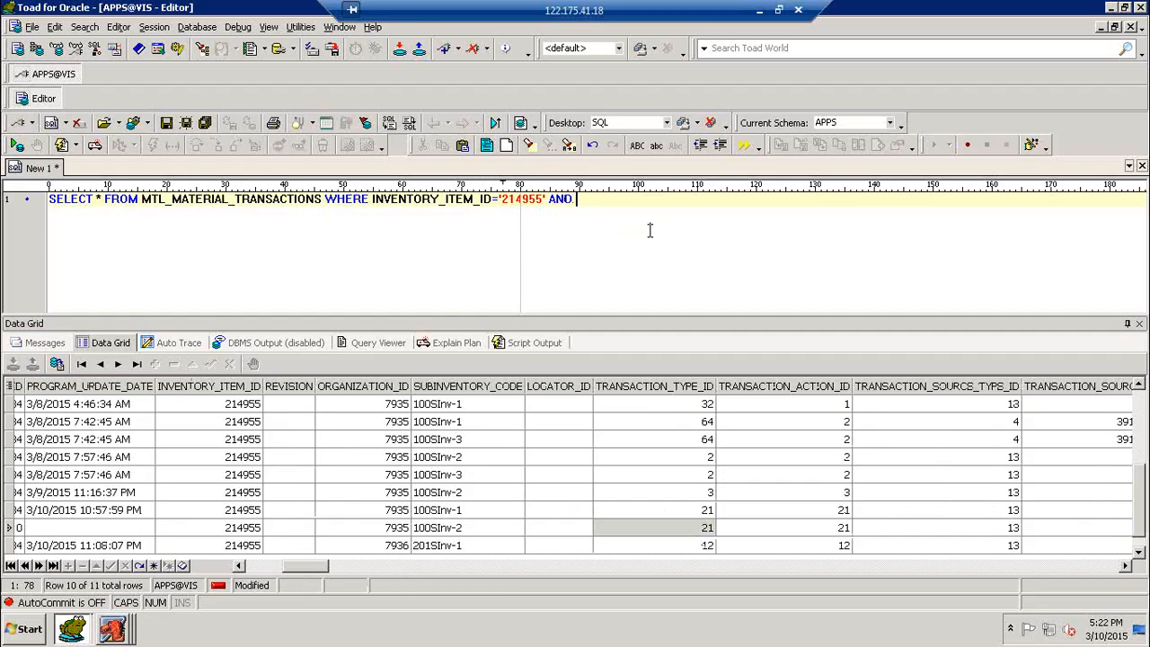
pyautogui.write('TRANSACTION_TYPE_ID')
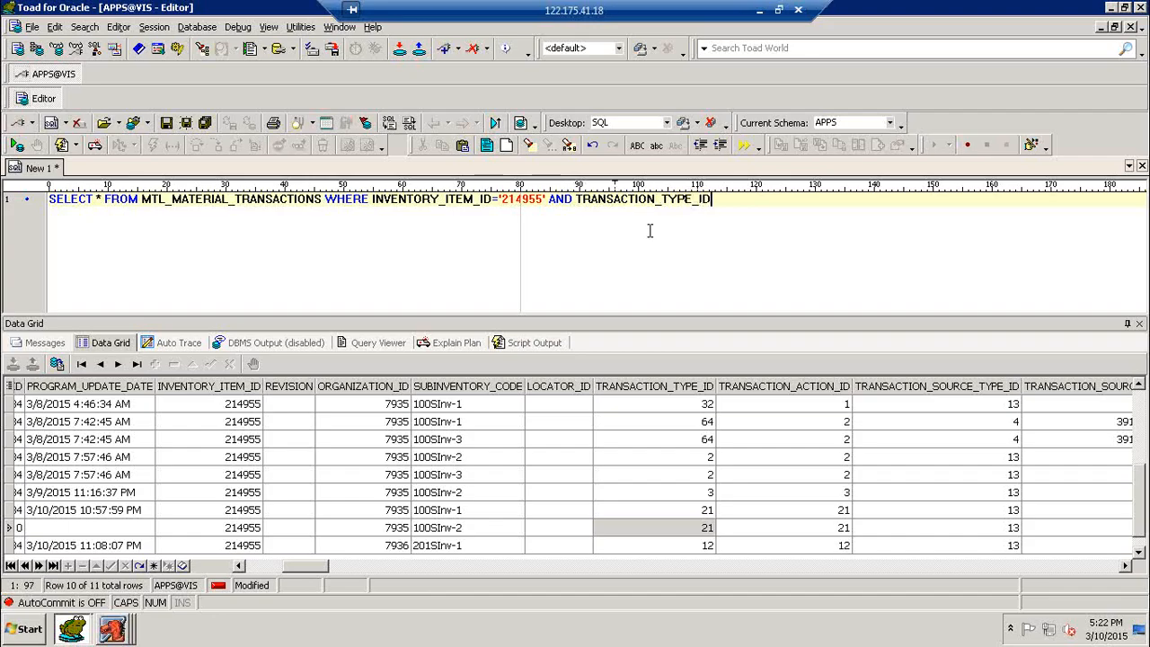
pyautogui.write("='21'")
pyautogui.press('F9')
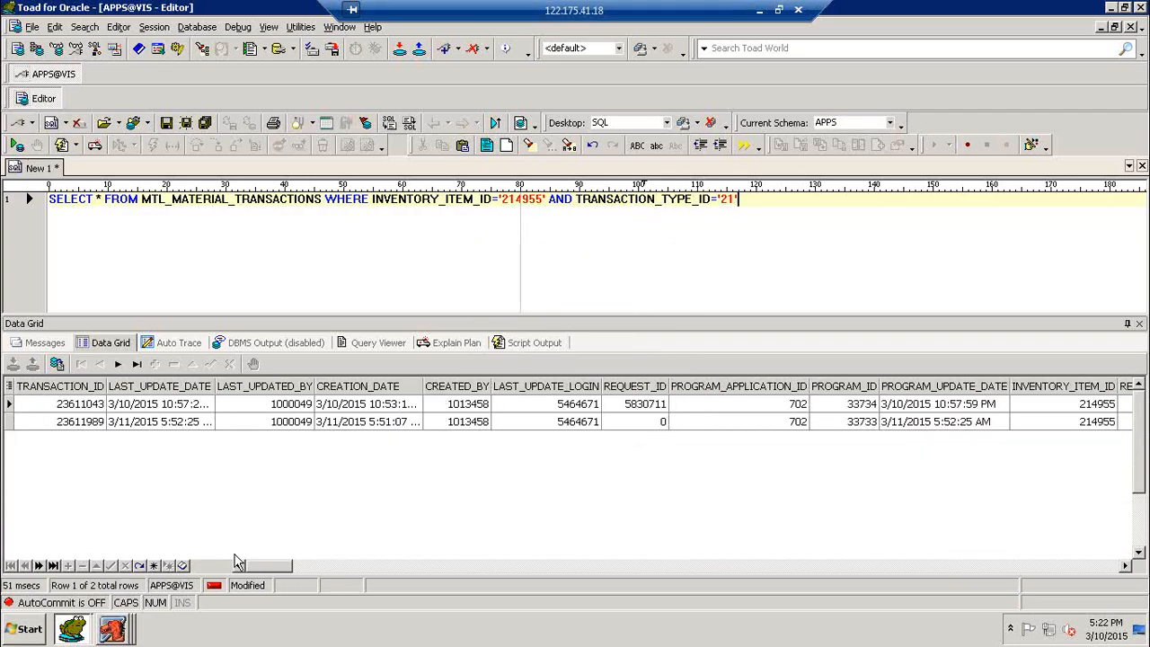
pyautogui.moveTo(266, 575); pyautogui.dragTo(562, 580)
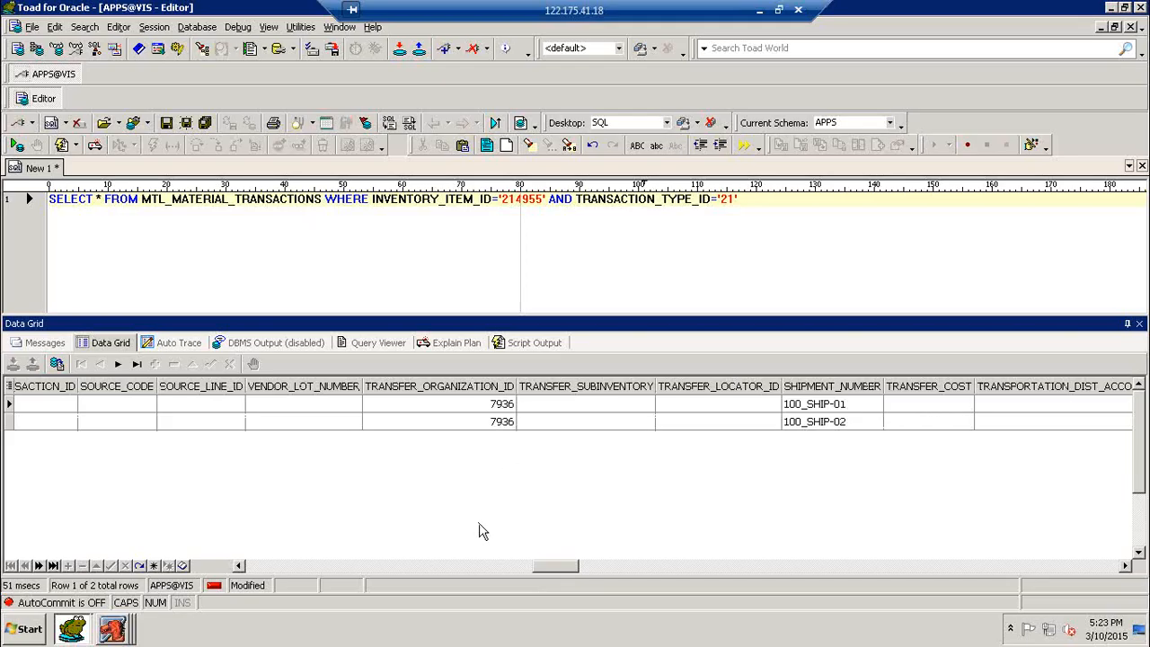
pyautogui.moveTo(553, 566); pyautogui.dragTo(236, 568)
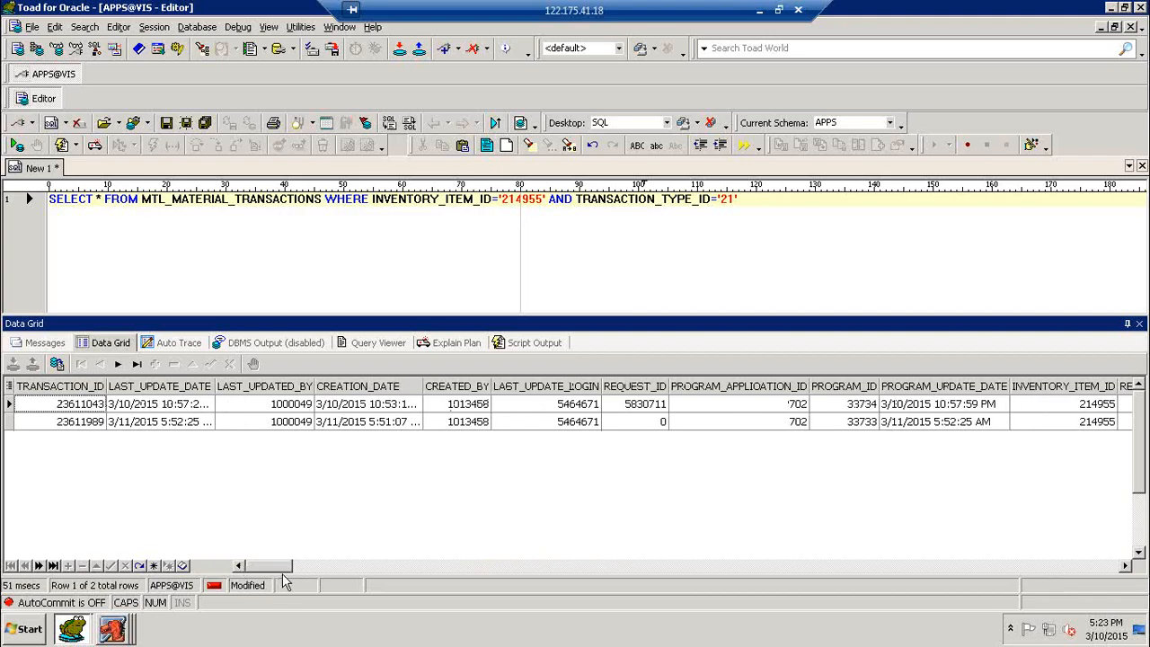
pyautogui.moveTo(271, 565); pyautogui.dragTo(290, 567)
pyautogui.click(832, 427)
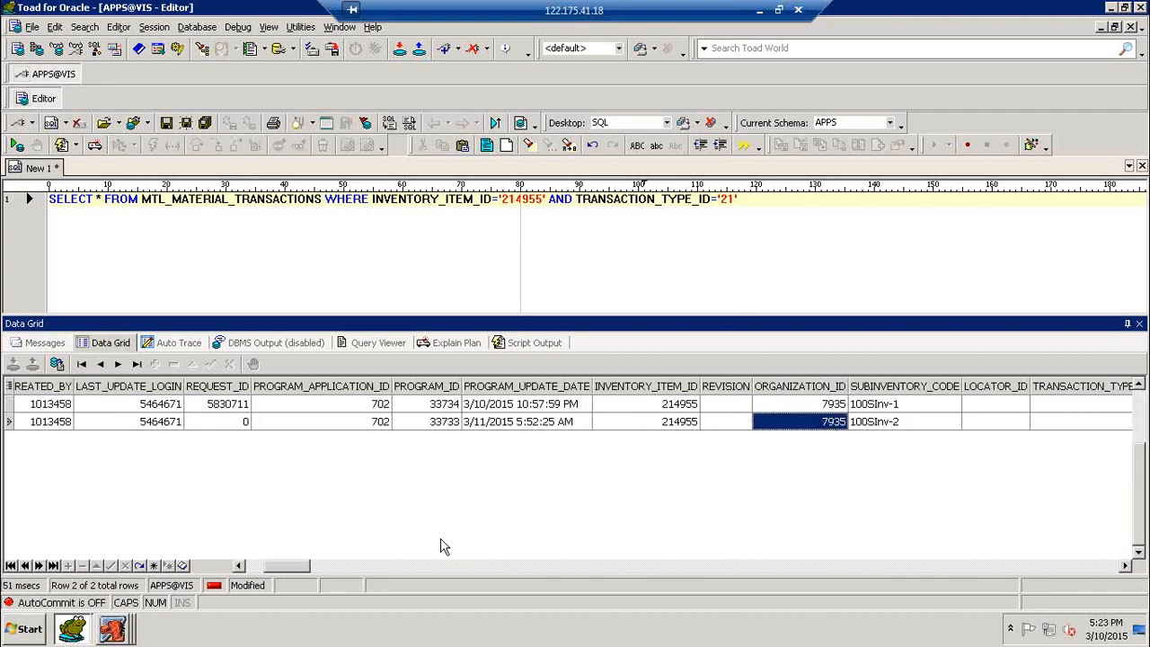
pyautogui.moveTo(313, 568); pyautogui.dragTo(562, 568)
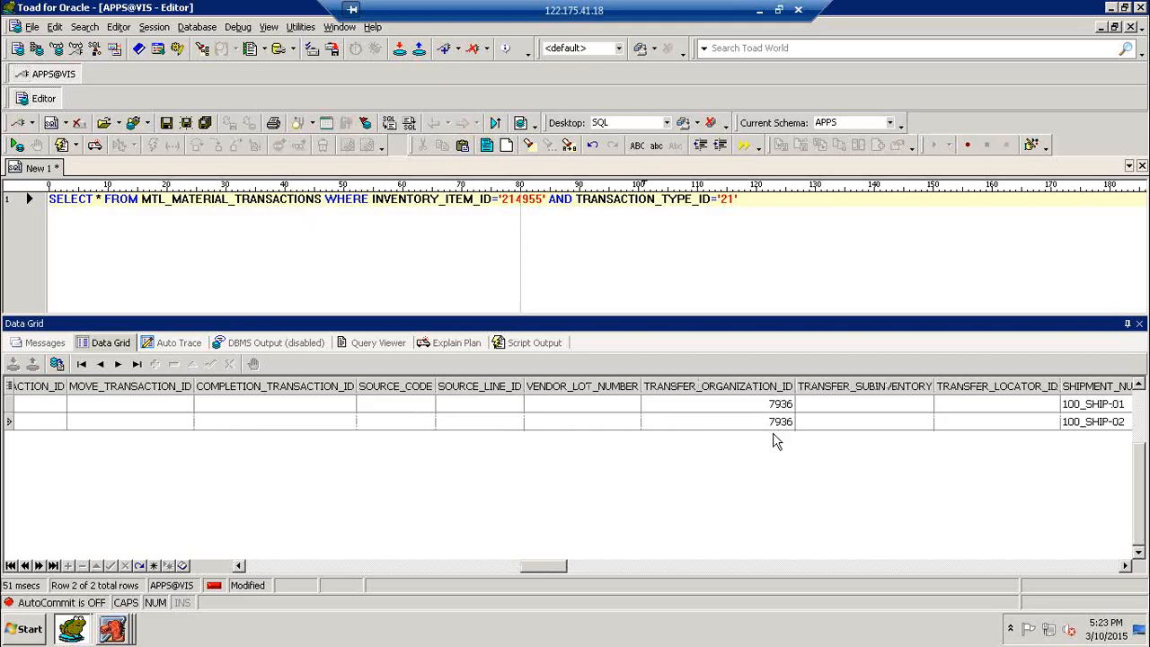
pyautogui.moveTo(559, 568); pyautogui.dragTo(572, 568)
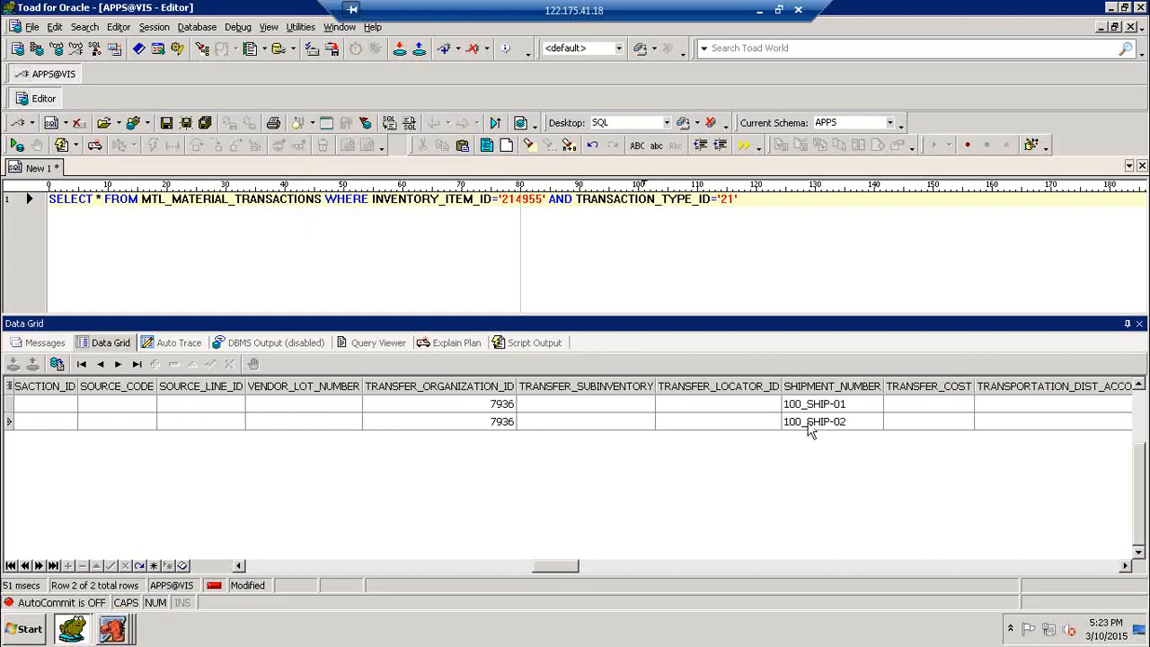
pyautogui.click(815, 428)
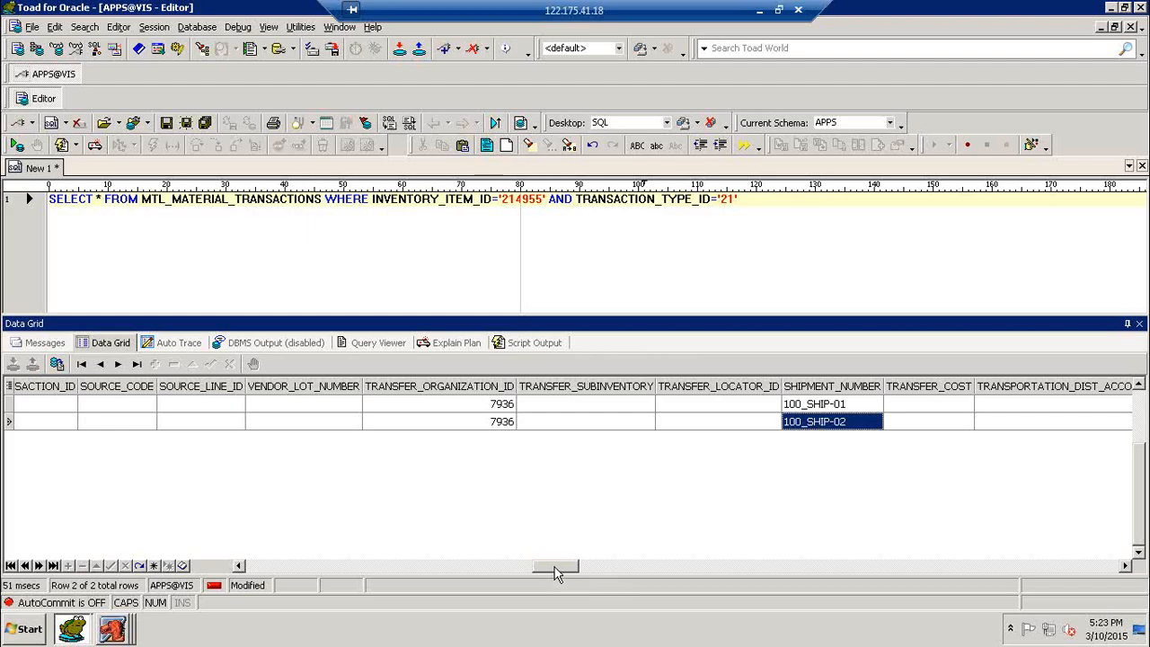
pyautogui.moveTo(562, 567); pyautogui.dragTo(687, 573)
pyautogui.moveTo(736, 569); pyautogui.dragTo(935, 559)
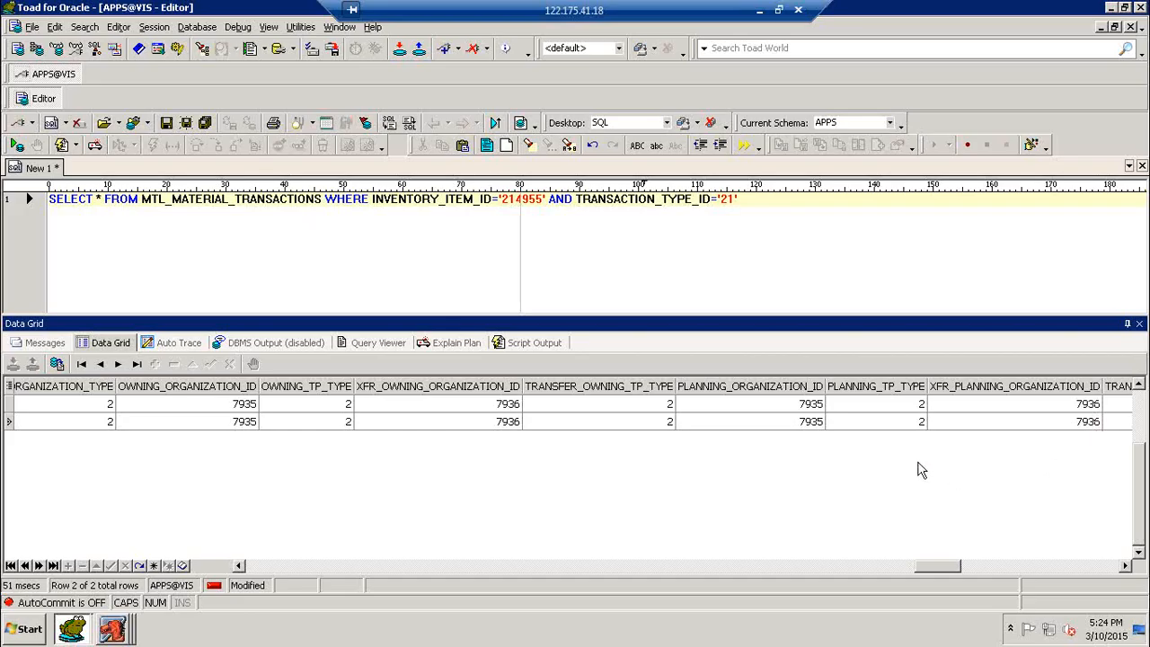
pyautogui.moveTo(924, 568)
pyautogui.mouseDown()
pyautogui.moveTo(1008, 573)
pyautogui.moveTo(928, 572)
pyautogui.mouseUp()
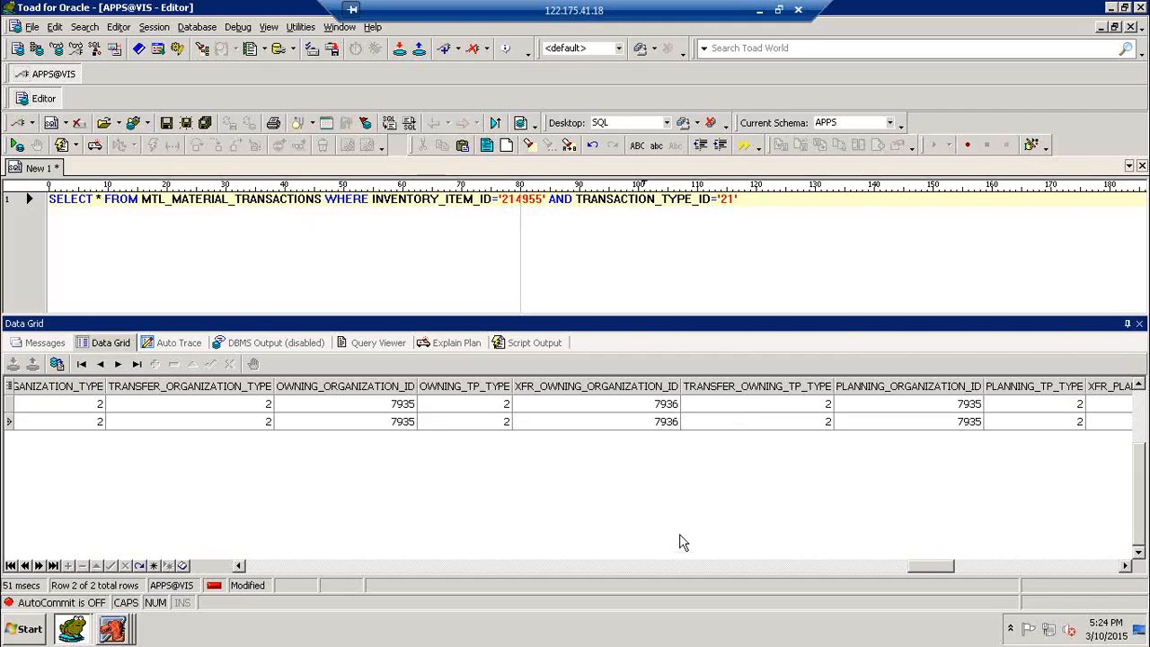
pyautogui.moveTo(945, 566); pyautogui.dragTo(218, 559)
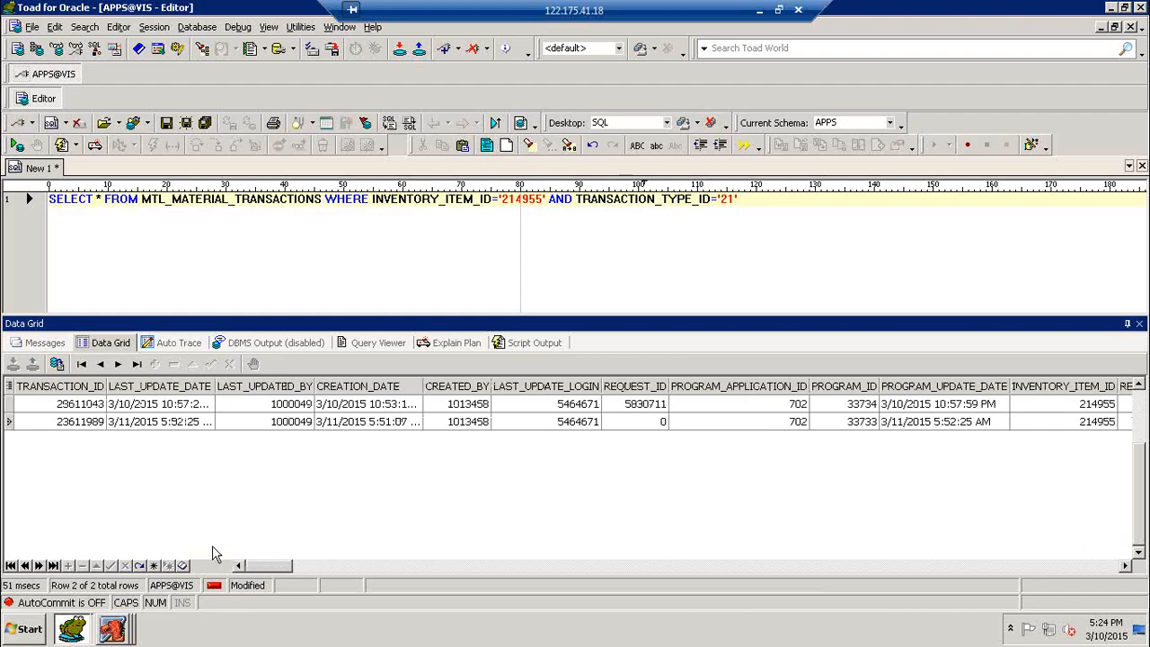
pyautogui.click(788, 237)
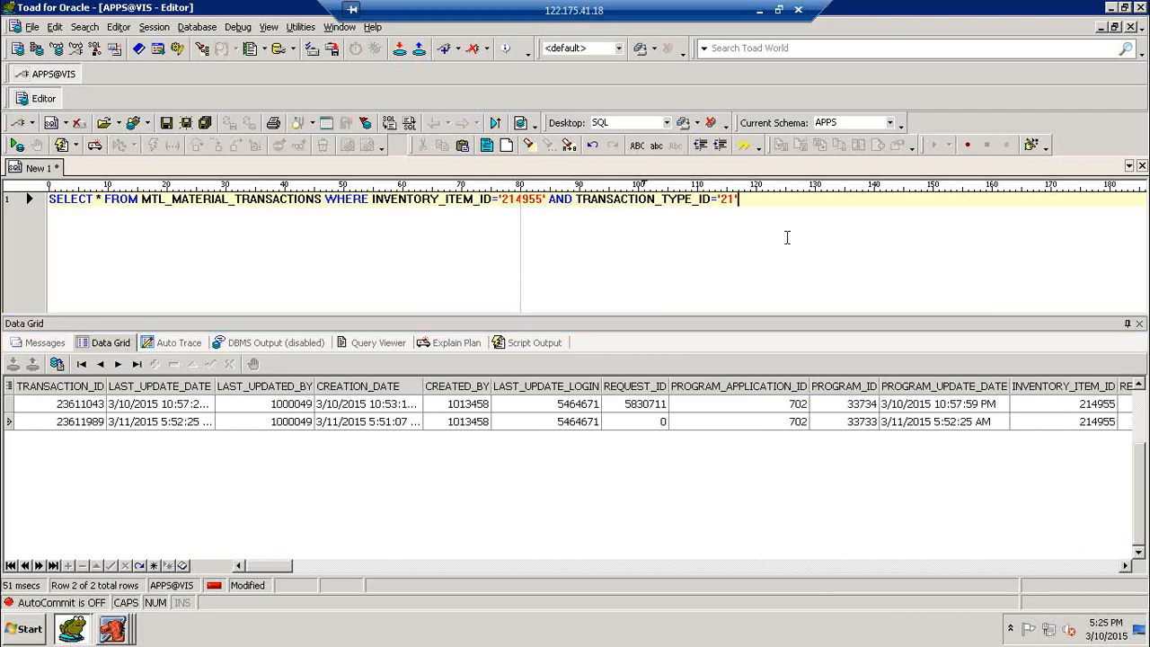
# - Write and run SELECT * FROM MTL_ONHAND_QUANTITIES_DETIAL on a new line
pyautogui.press('Return')
pyautogui.press('Return')
pyautogui.write('SELECT * FROM ')
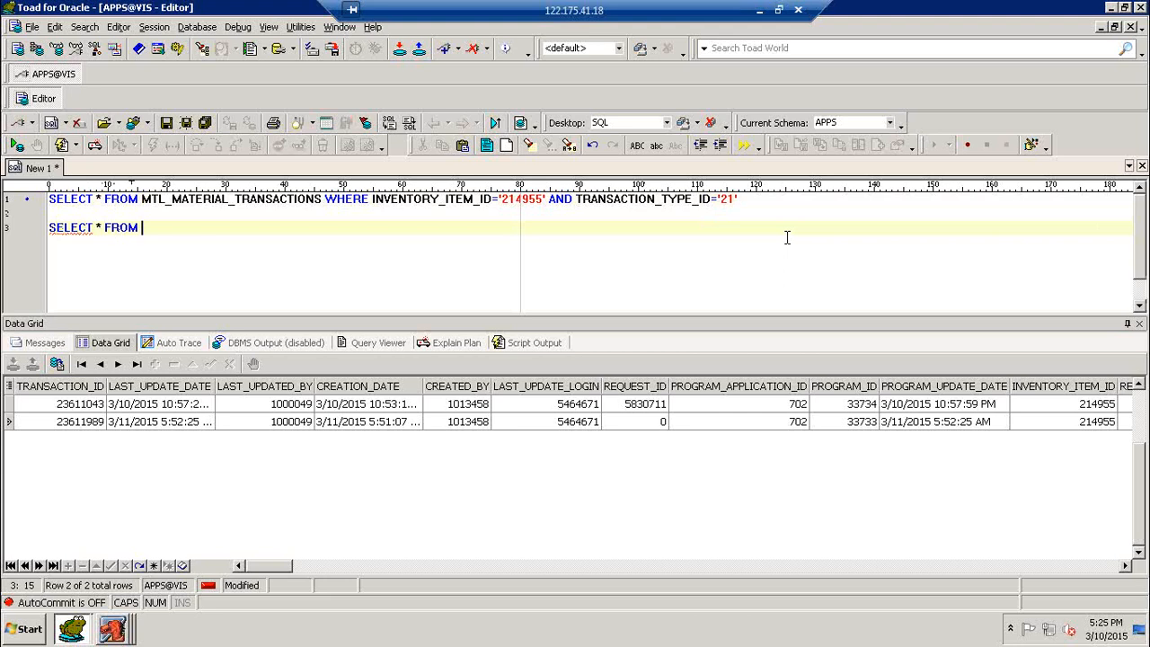
pyautogui.write('MTL_M')
pyautogui.press('BackSpace')
pyautogui.write('ONHAND')
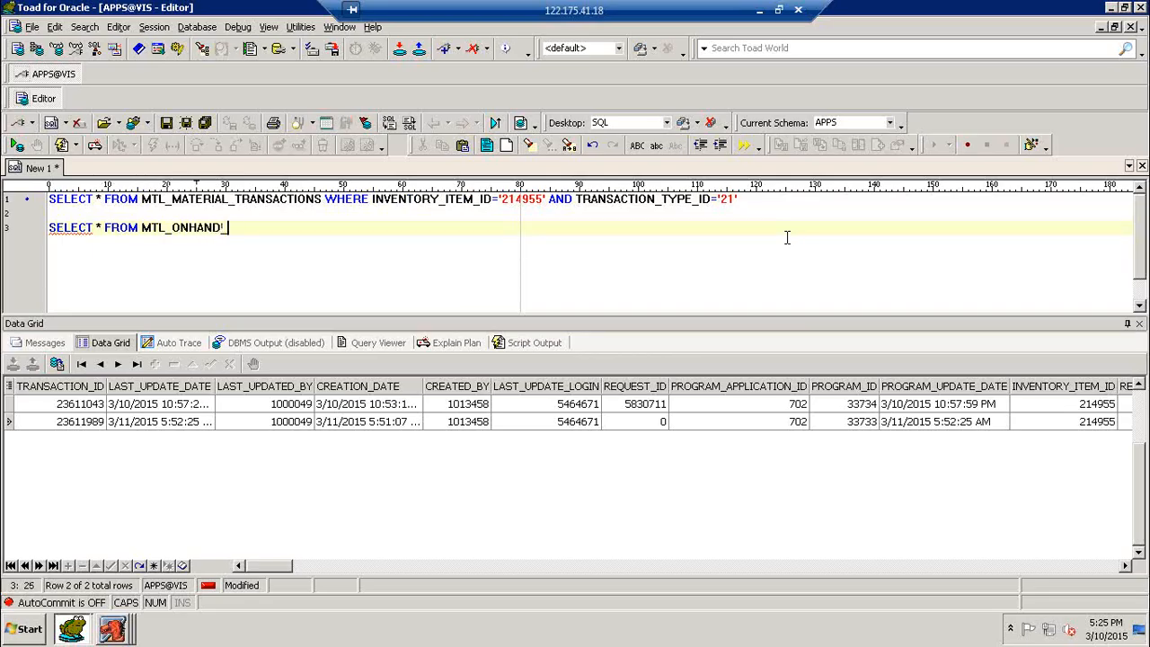
pyautogui.write('_QUANTITIES_DETIAL')
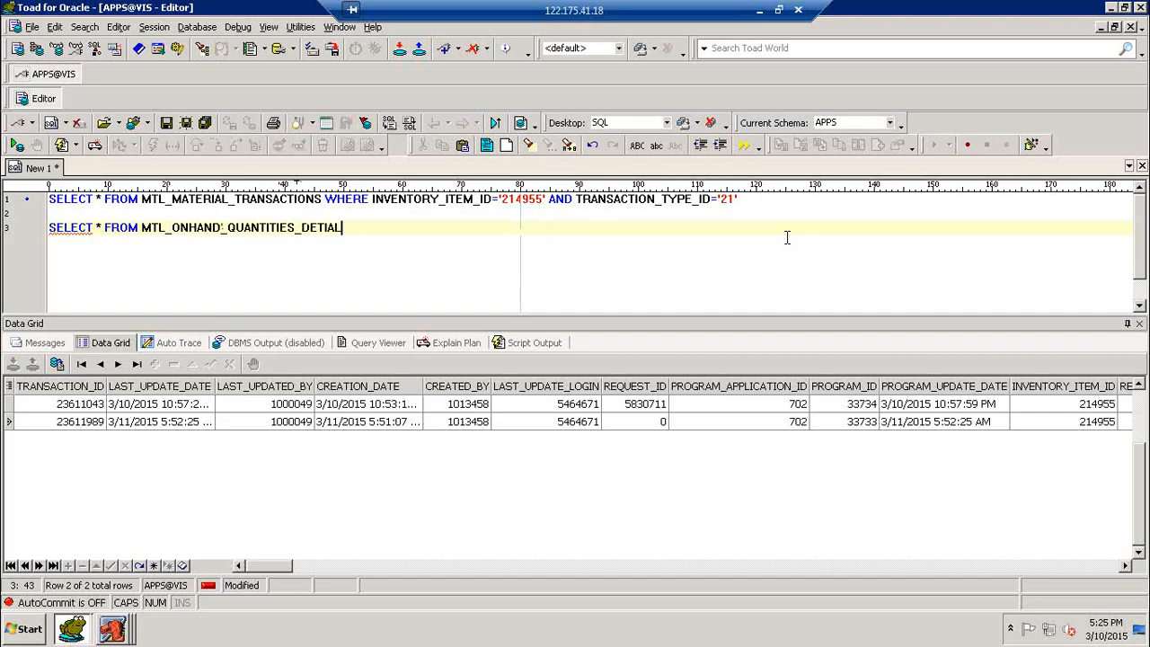
pyautogui.press('F9')
# - Correct the table name to MTL_ONHAND_QUANTITIES_DETAIL and rerun until rows return
pyautogui.press('Return')
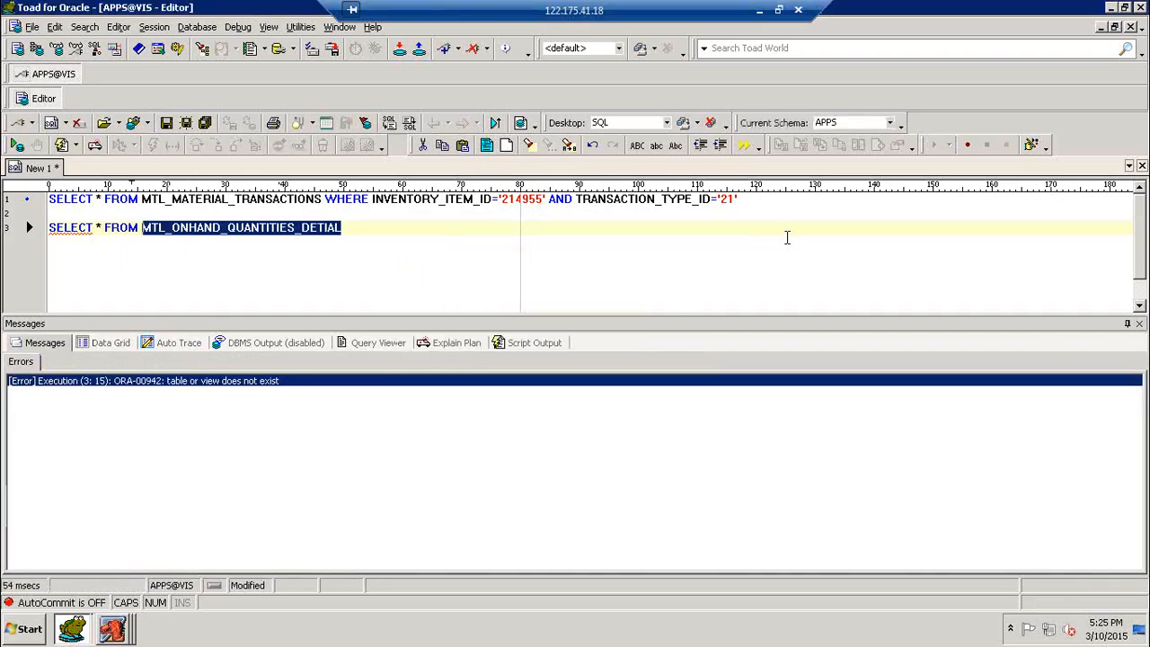
pyautogui.press('Right')
pyautogui.press('Right')
pyautogui.press('Right')
pyautogui.press('Right')
pyautogui.press('Right')
pyautogui.press('Right')
pyautogui.press('Right')
pyautogui.press('Right')
pyautogui.press('Right')
pyautogui.press('Right')
pyautogui.press('Right')
pyautogui.press('Right')
pyautogui.press('Right')
pyautogui.press('Right')
pyautogui.press('Right')
pyautogui.press('Right')
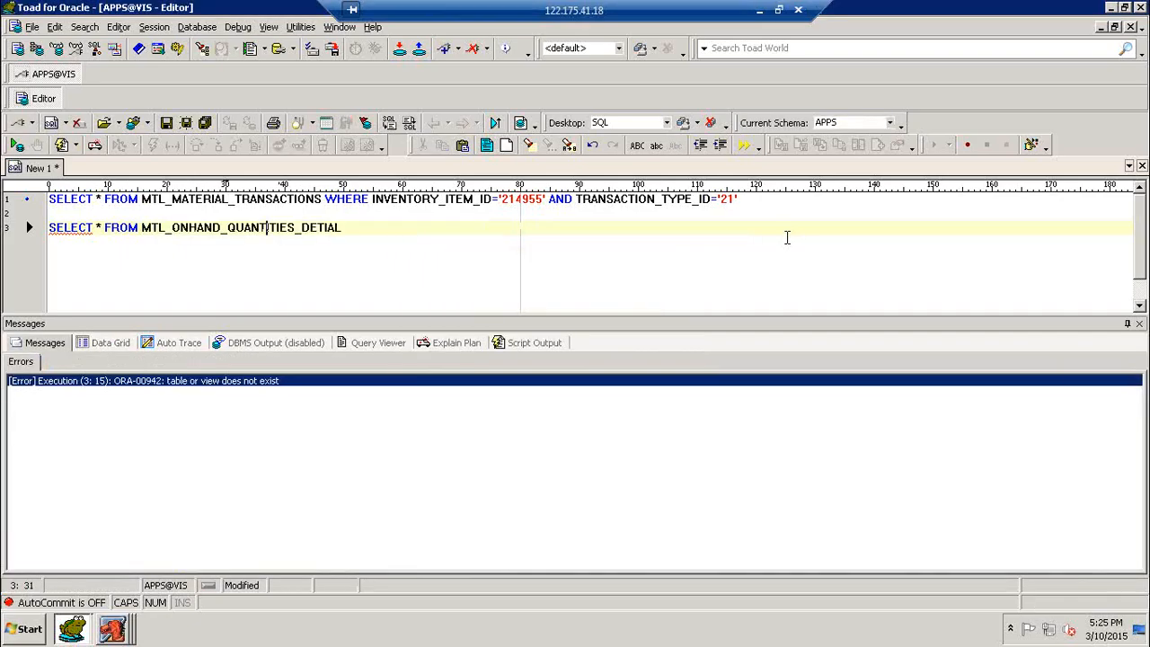
pyautogui.press('Right')
pyautogui.press('Left')
pyautogui.press('Left')
pyautogui.press('Left')
pyautogui.press('Left')
pyautogui.press('Right')
pyautogui.press('Right')
pyautogui.press('Right')
pyautogui.press('Right')
pyautogui.press('Right')
pyautogui.press('Right')
pyautogui.press('Right')
pyautogui.press('Right')
pyautogui.press('Right')
pyautogui.press('Right')
pyautogui.press('Right')
pyautogui.press('Right')
pyautogui.press('Right')
pyautogui.press('Right')
pyautogui.press('Right')
pyautogui.write('S')
pyautogui.press('F9')
pyautogui.press('Return')
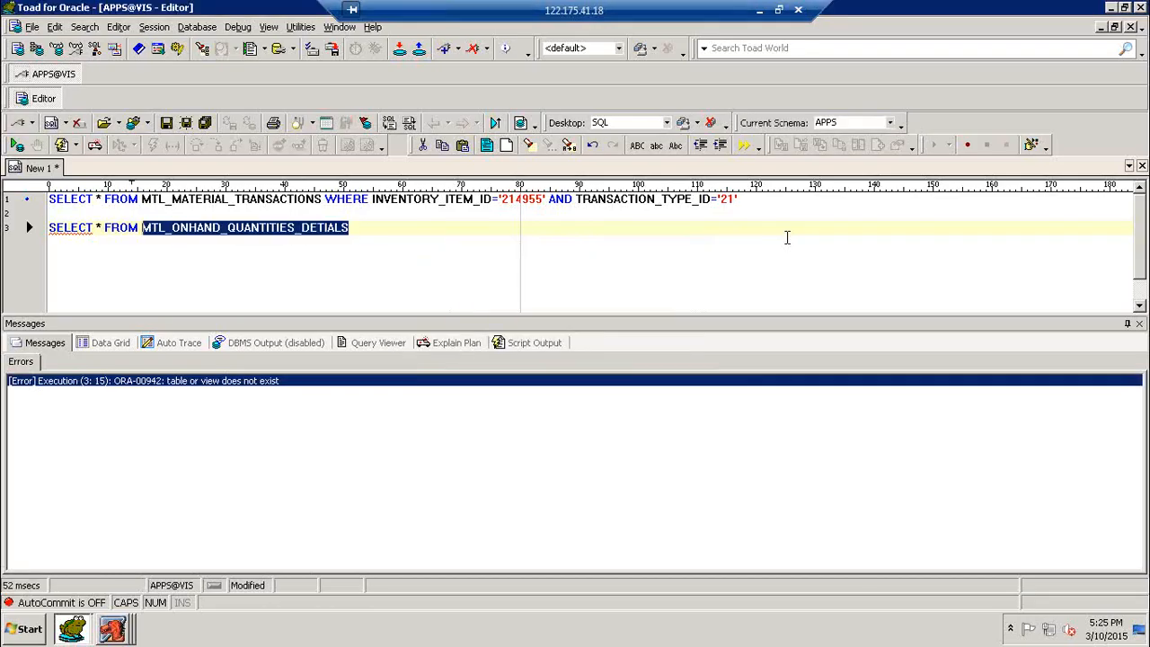
pyautogui.press('Right')
pyautogui.press('Right')
pyautogui.press('Right')
pyautogui.press('Right')
pyautogui.press('Right')
pyautogui.press('Right')
pyautogui.press('Right')
pyautogui.press('Right')
pyautogui.press('Right')
pyautogui.press('Right')
pyautogui.press('Right')
pyautogui.press('Right')
pyautogui.press('Right')
pyautogui.press('Right')
pyautogui.press('Right')
pyautogui.press('Right')
pyautogui.press('Right')
pyautogui.press('Right')
pyautogui.press('Right')
pyautogui.press('Right')
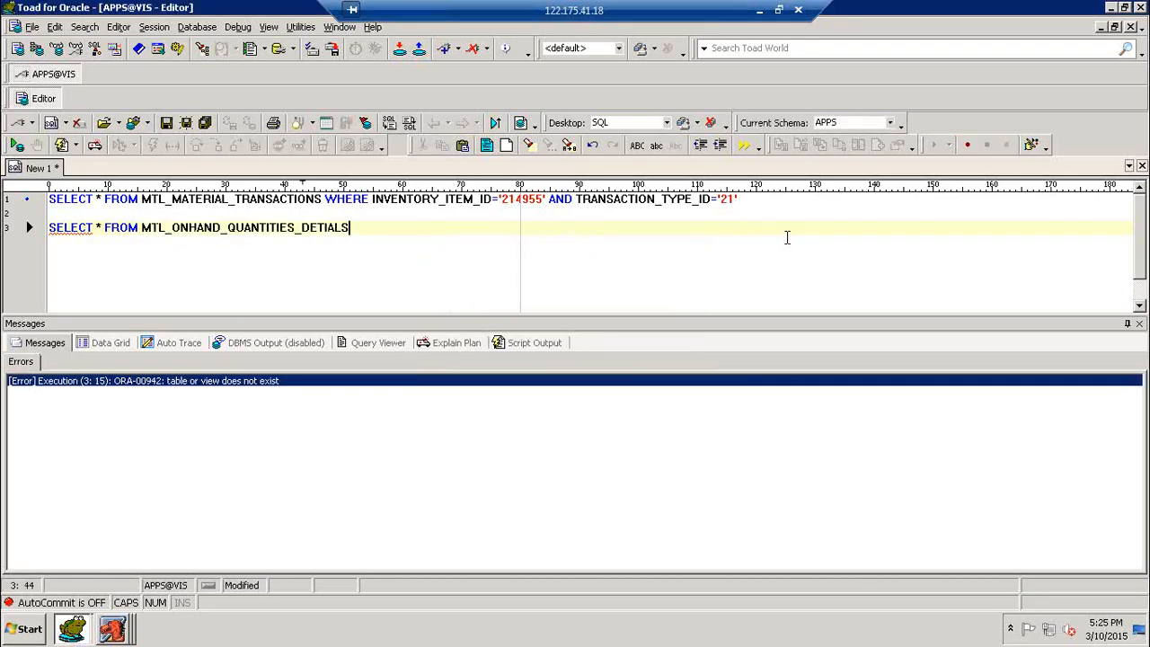
pyautogui.press('BackSpace')
pyautogui.press('BackSpace')
pyautogui.press('BackSpace')
pyautogui.press('BackSpace')
pyautogui.write('AIL')
pyautogui.press('F9')
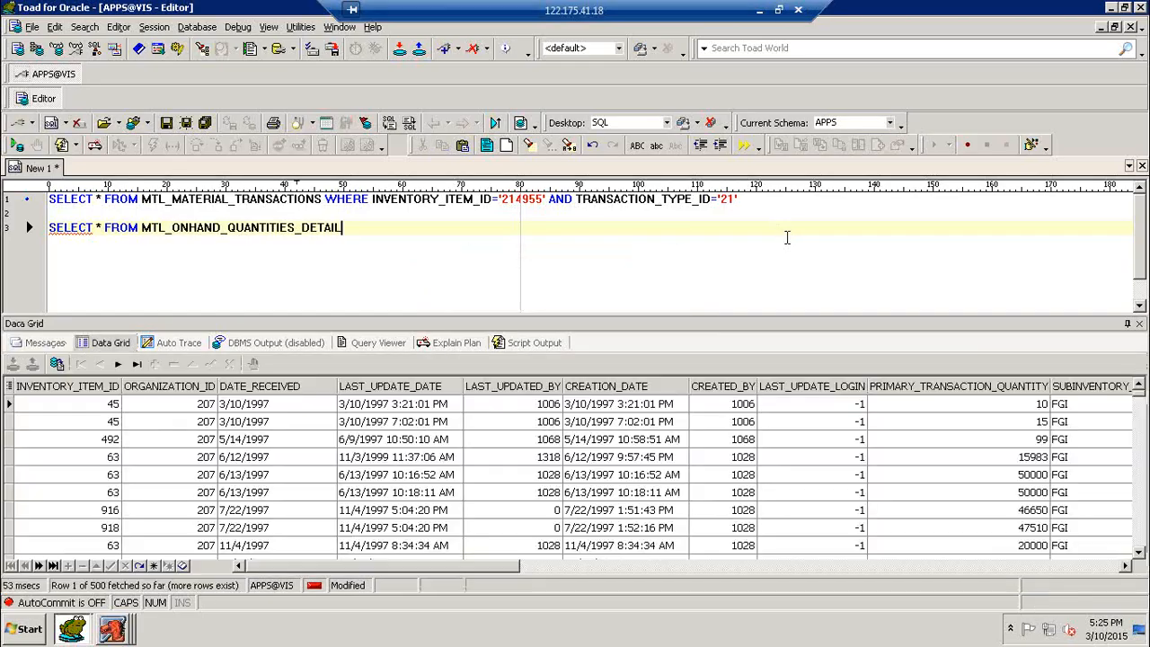
# - Add WHERE INVENTORY_ITEM_ID='214955' to the on-hand query and run it, returning 4 rows
pyautogui.write('WHERE')
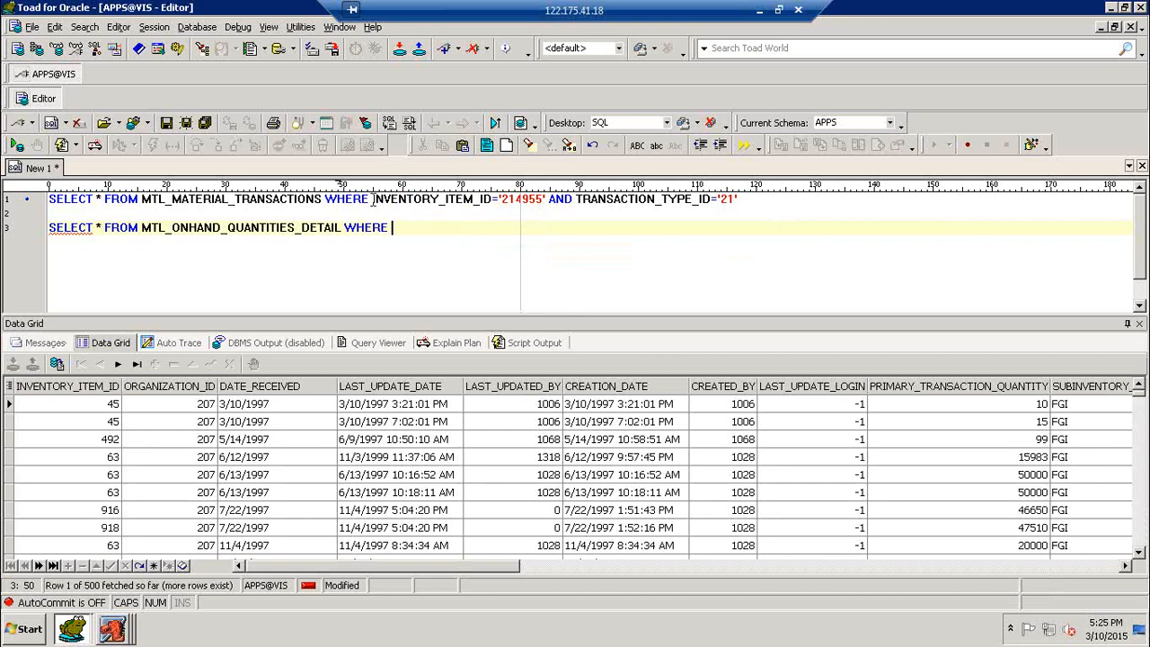
pyautogui.moveTo(372, 198); pyautogui.dragTo(548, 198)
pyautogui.hotkey('ctrl', 'c')
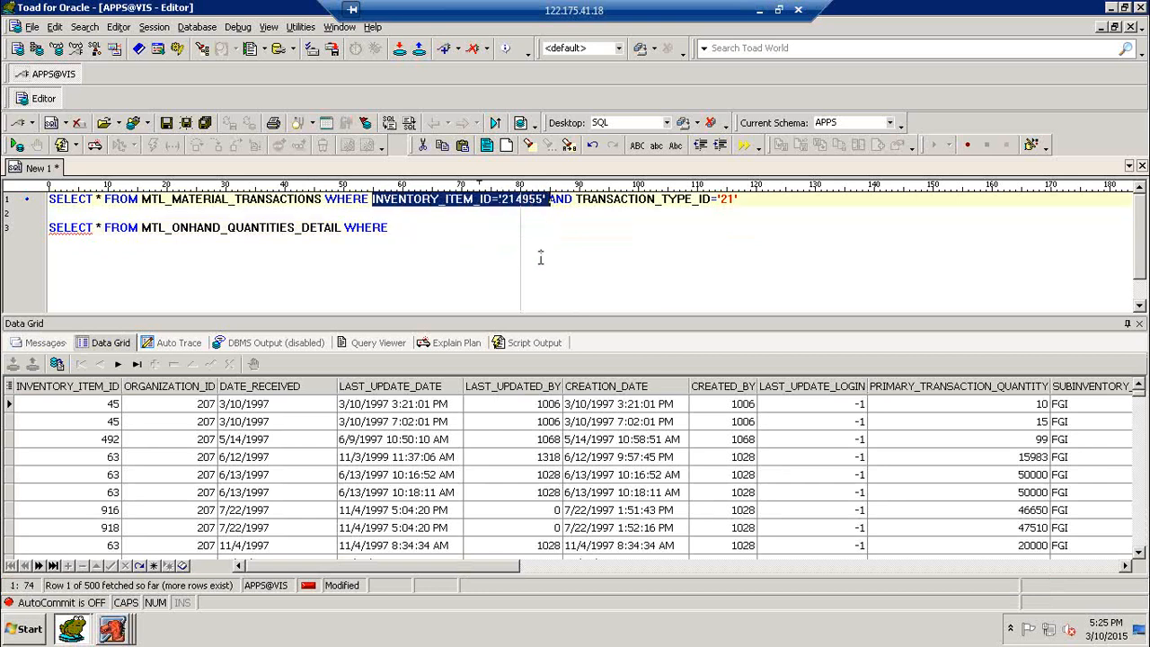
pyautogui.click(426, 227)
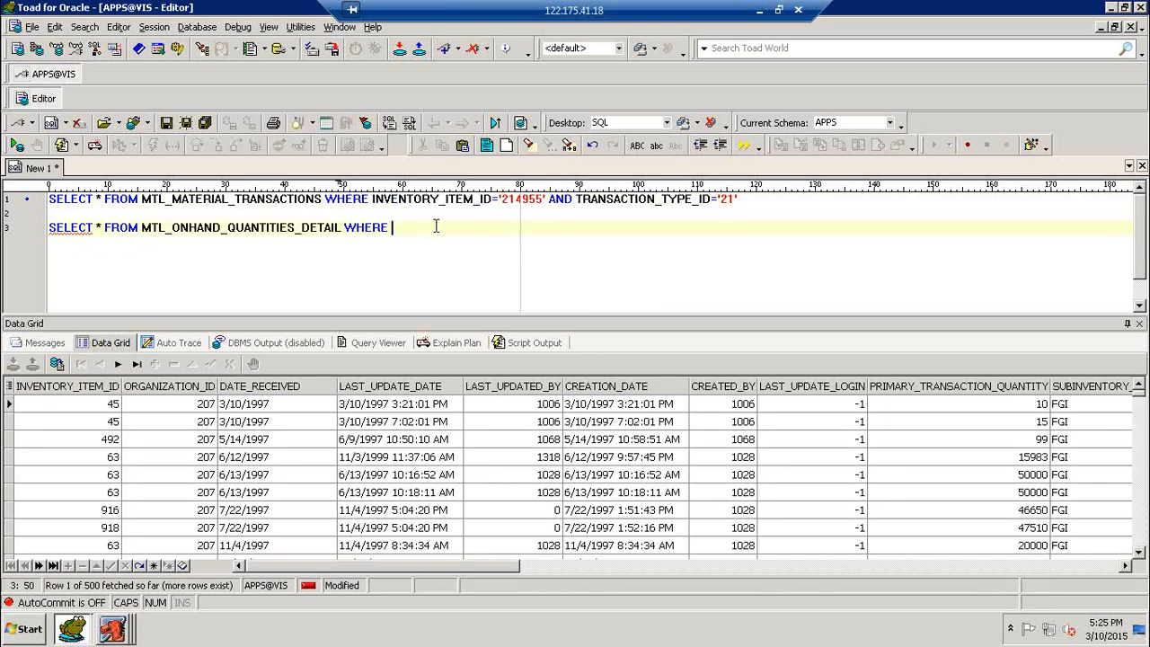
pyautogui.hotkey('ctrl', 'v')
pyautogui.press('F9')
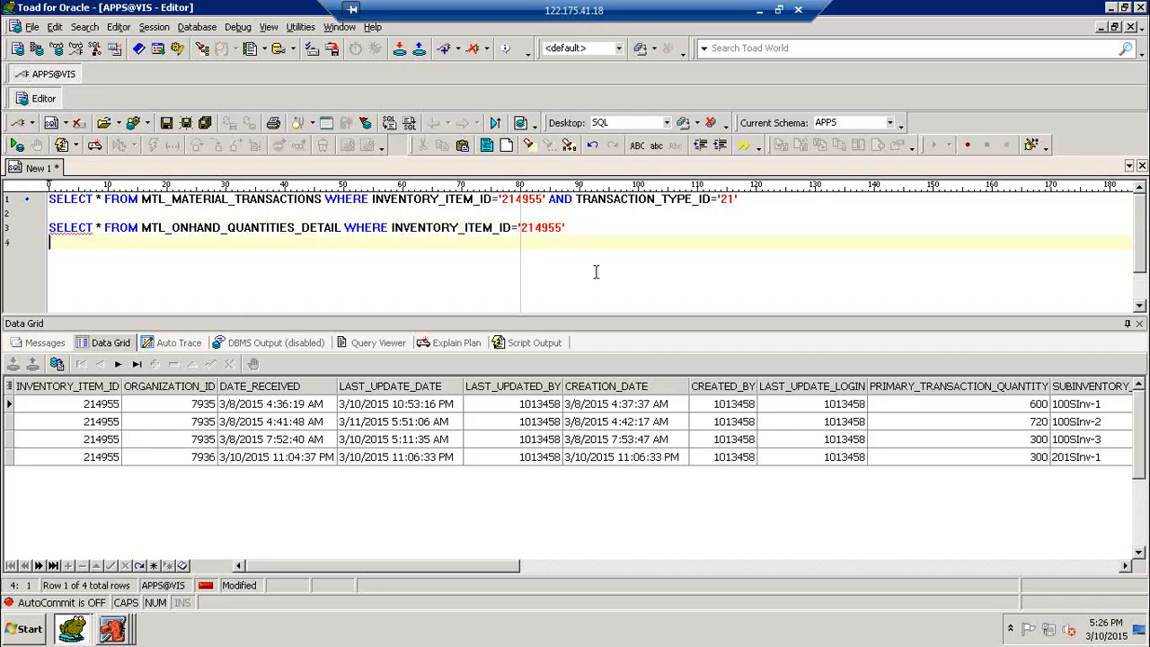
# - Start a new statement SELECT SUM(PRIMARY_TRANSACTION_QUANTITY) FROM on line 5
pyautogui.press('Return')
pyautogui.press('Return')
pyautogui.write('SELECT ')
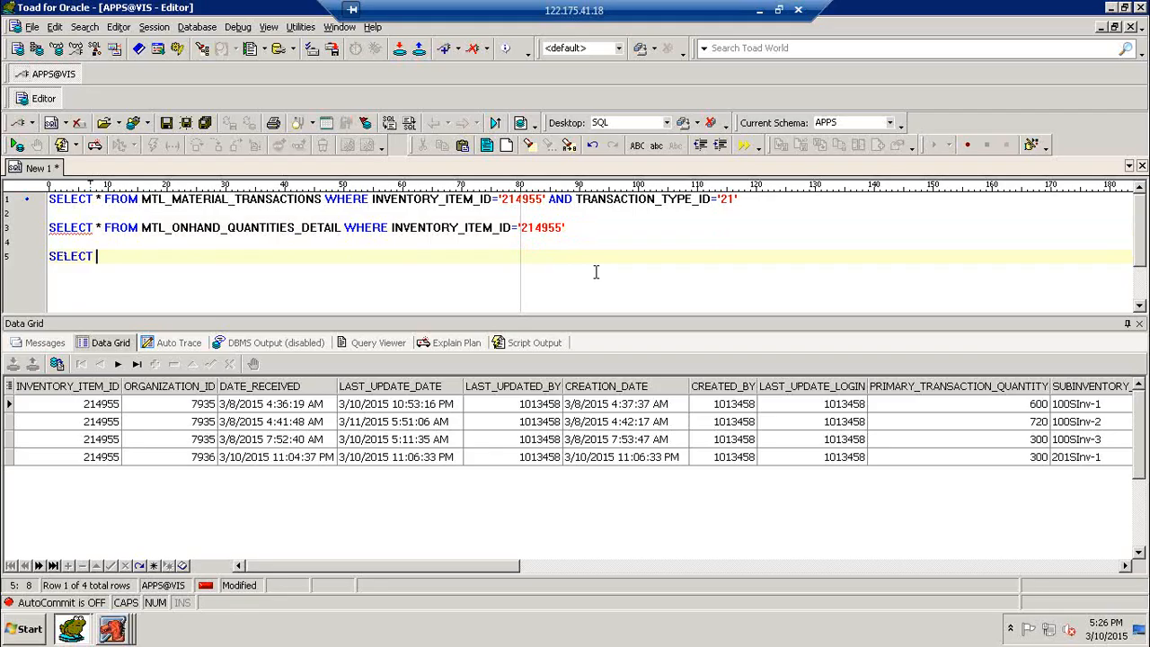
pyautogui.write('TOTAL')
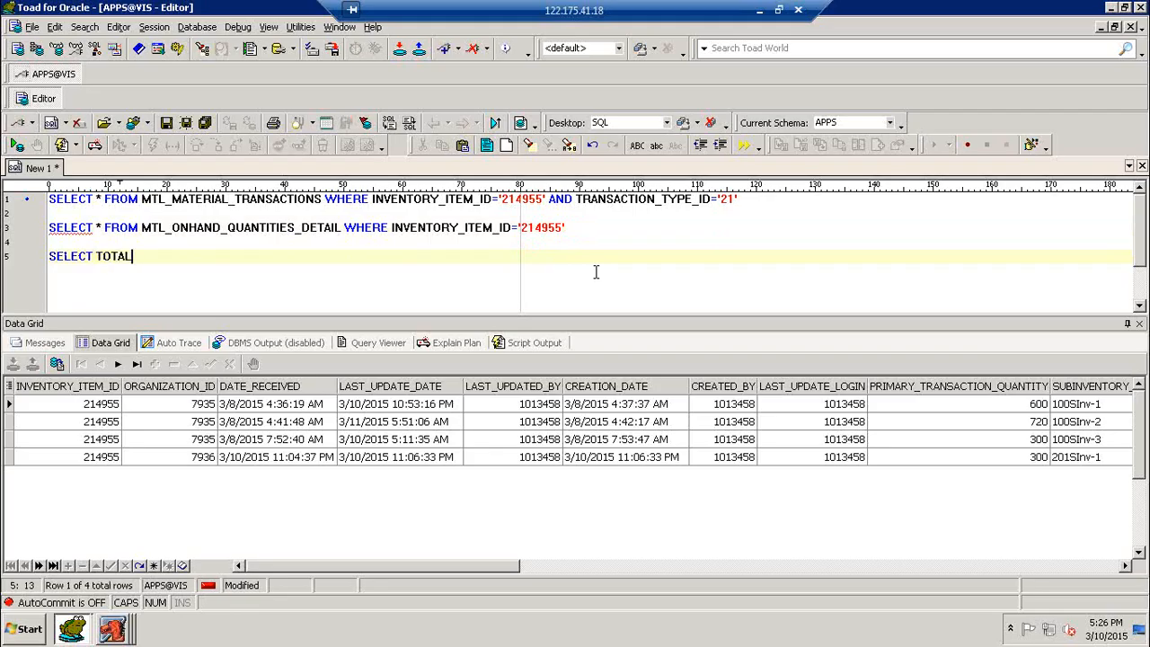
pyautogui.press('BackSpace')
pyautogui.press('BackSpace')
pyautogui.press('BackSpace')
pyautogui.press('BackSpace')
pyautogui.press('BackSpace')
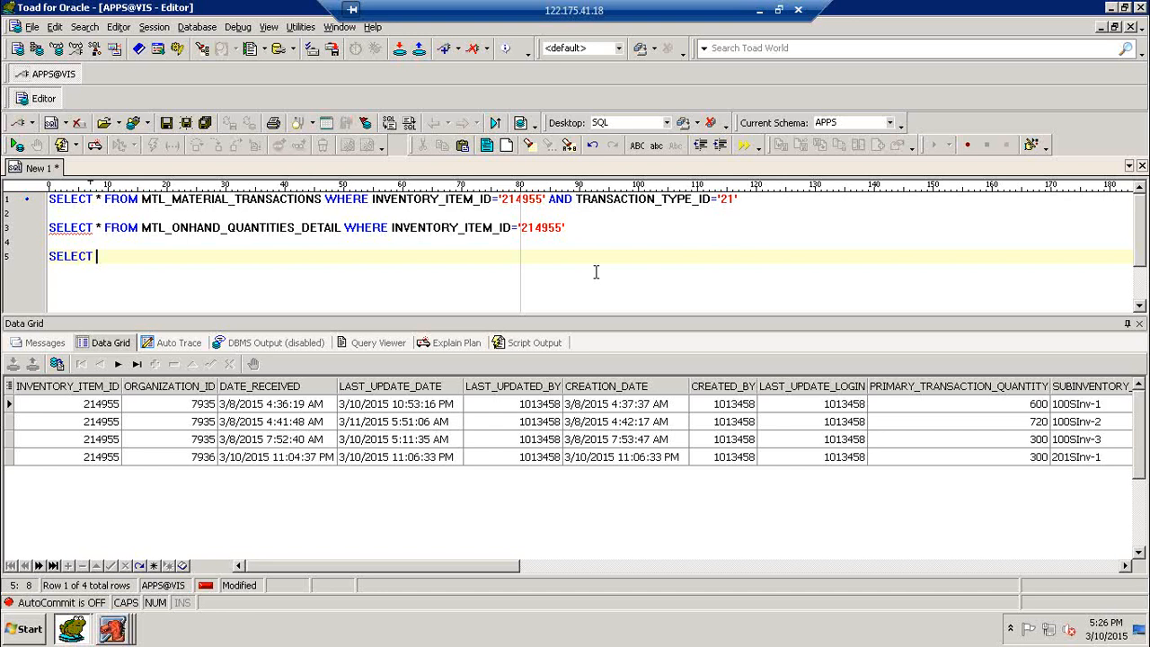
pyautogui.write('SUM(')
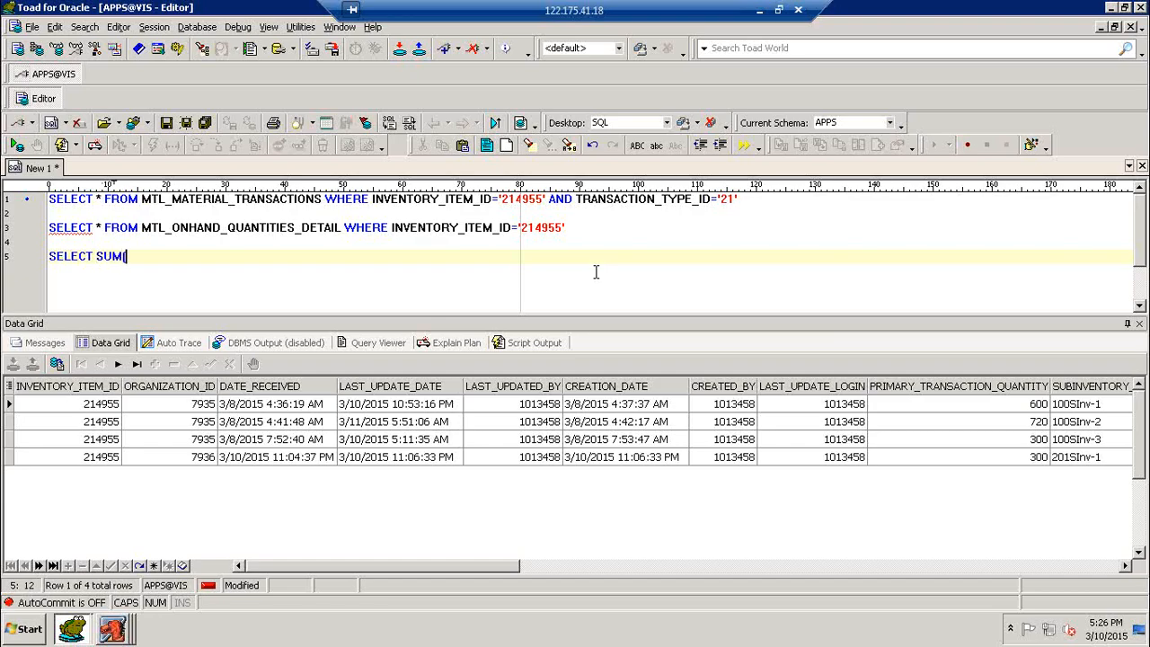
pyautogui.write('PRIMARY_TRANSACTION')
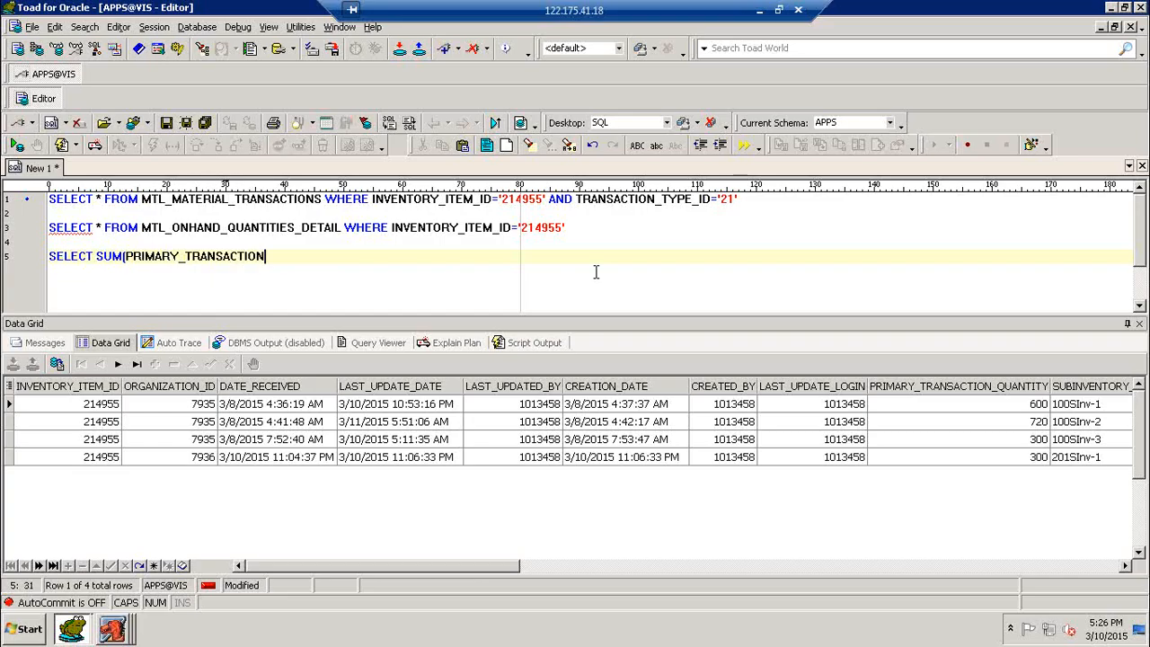
pyautogui.write('_QUANTITY) FROM')
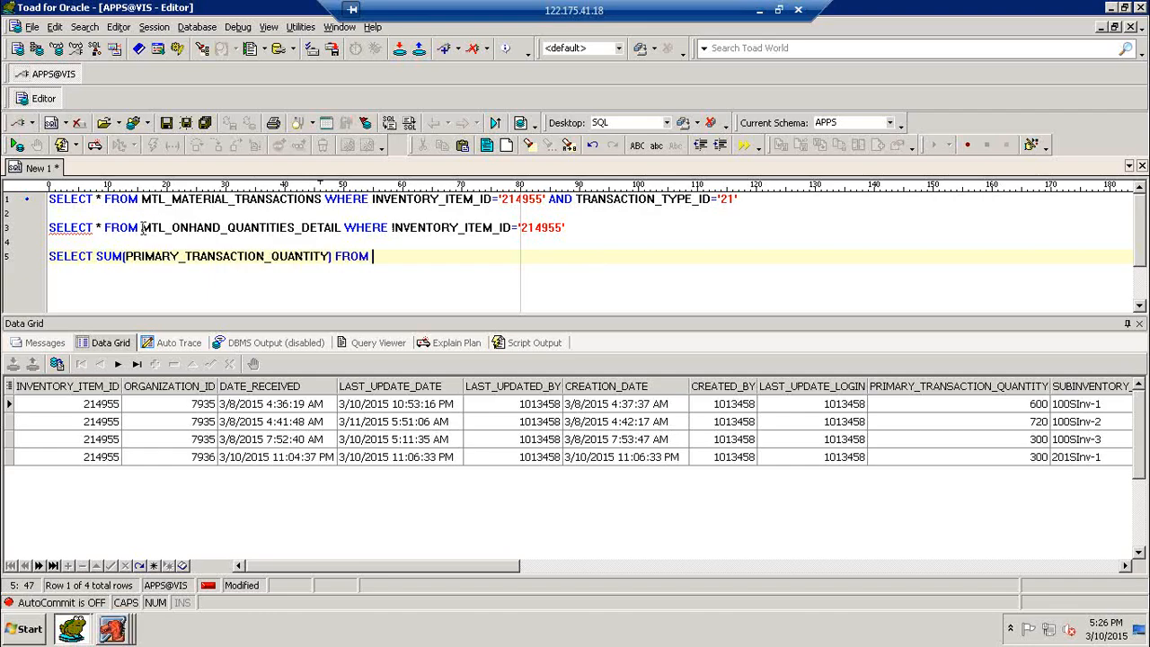
# - Append the on-hand table and item 214955 condition, then run it, totalling 1920
pyautogui.moveTo(141, 228); pyautogui.dragTo(581, 231)
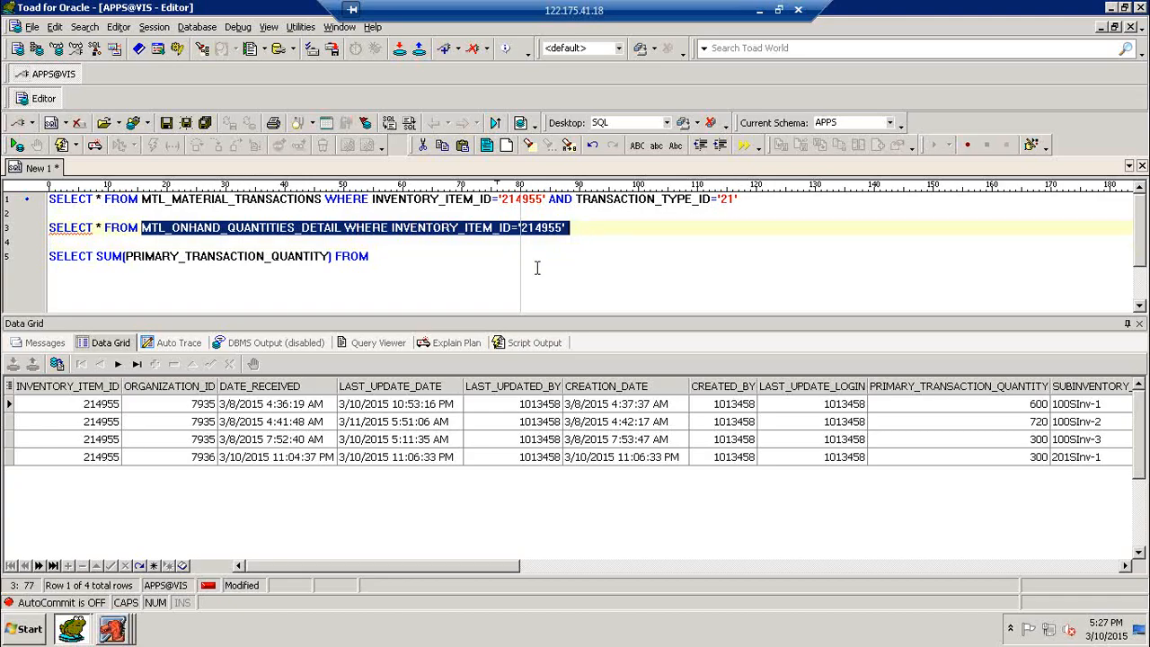
pyautogui.hotkey('ctrl', 'c')
pyautogui.click(397, 257)
pyautogui.hotkey('ctrl', 'v')
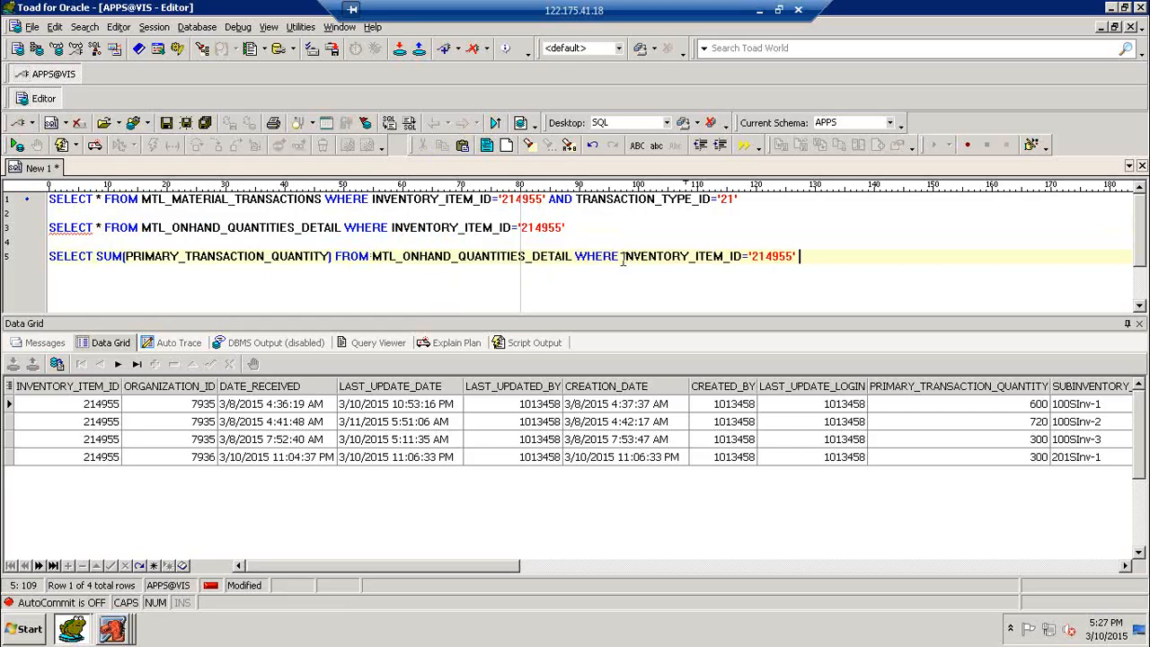
pyautogui.moveTo(622, 256); pyautogui.dragTo(744, 257)
pyautogui.click(693, 277)
pyautogui.click(649, 258)
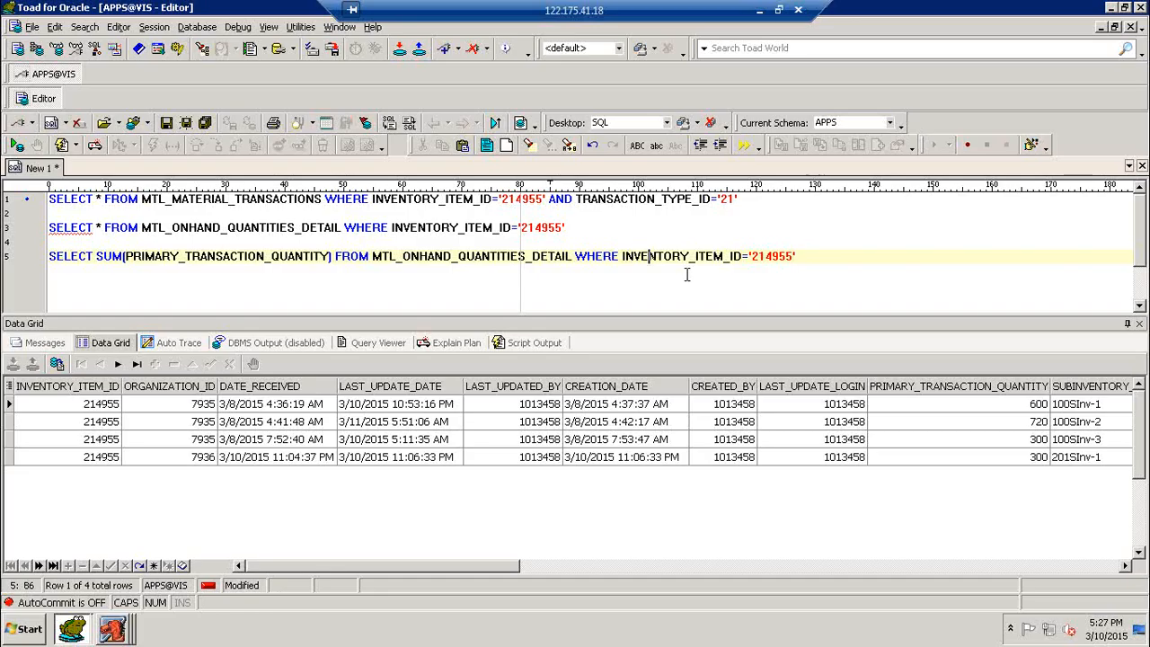
pyautogui.click(634, 258)
pyautogui.press('F9')
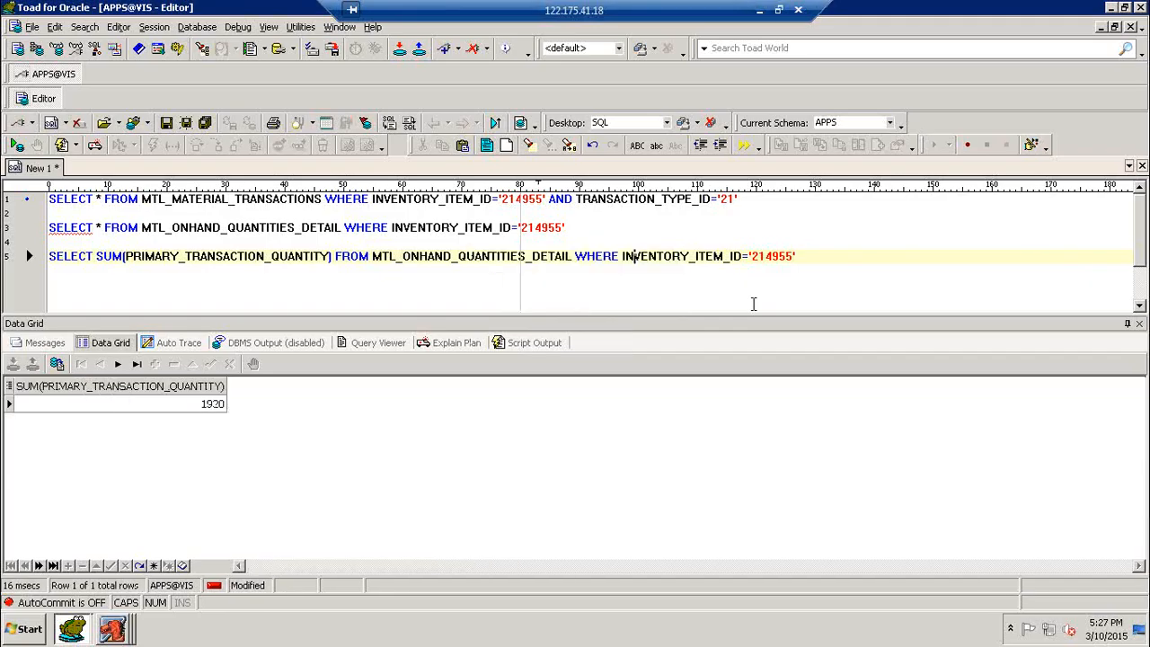
# - Rerun the on-hand detail query, then alias the summed quantity as TQTY to show 1920
pyautogui.press('Up')
pyautogui.press('Up')
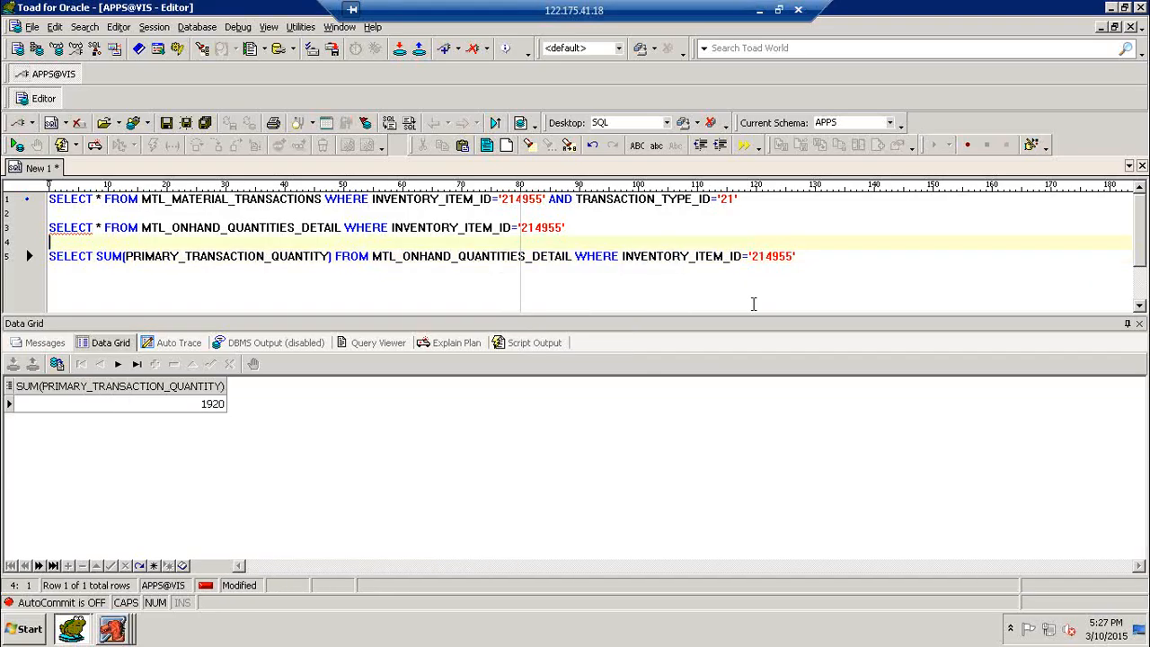
pyautogui.press('F9')
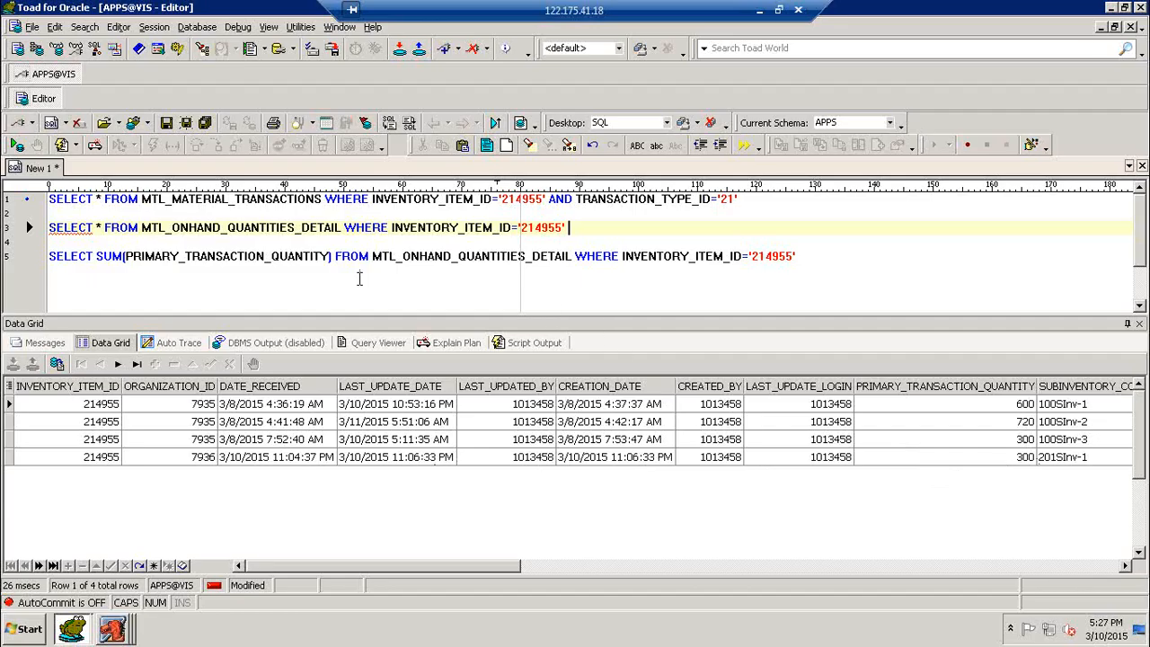
pyautogui.click(332, 257)
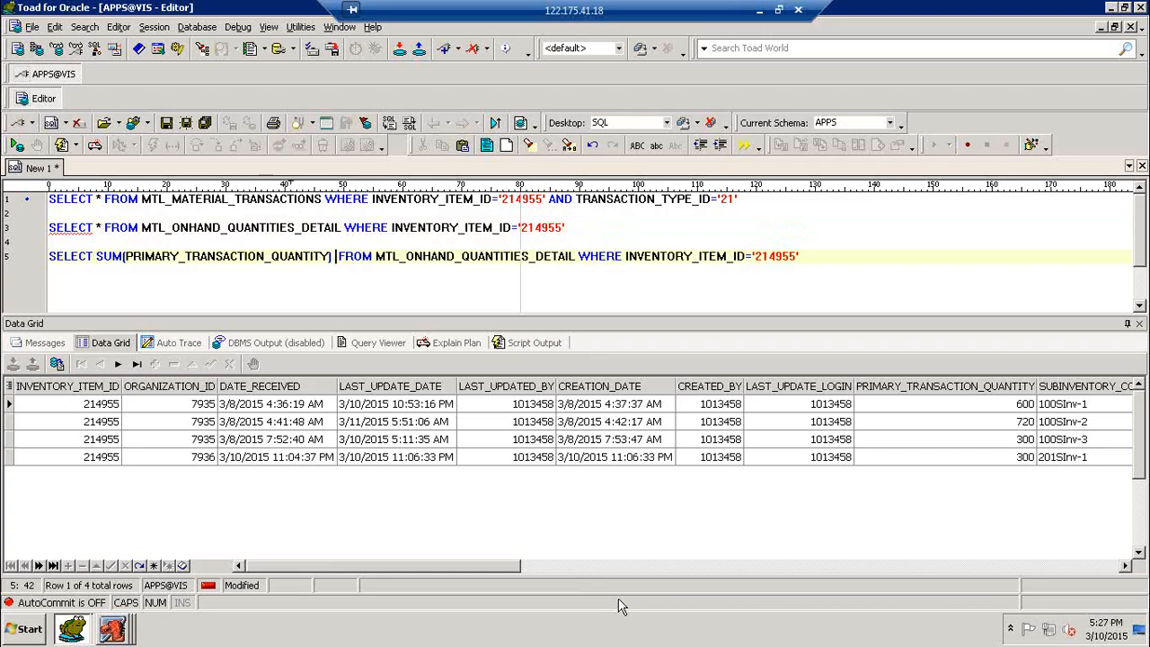
pyautogui.write('T')
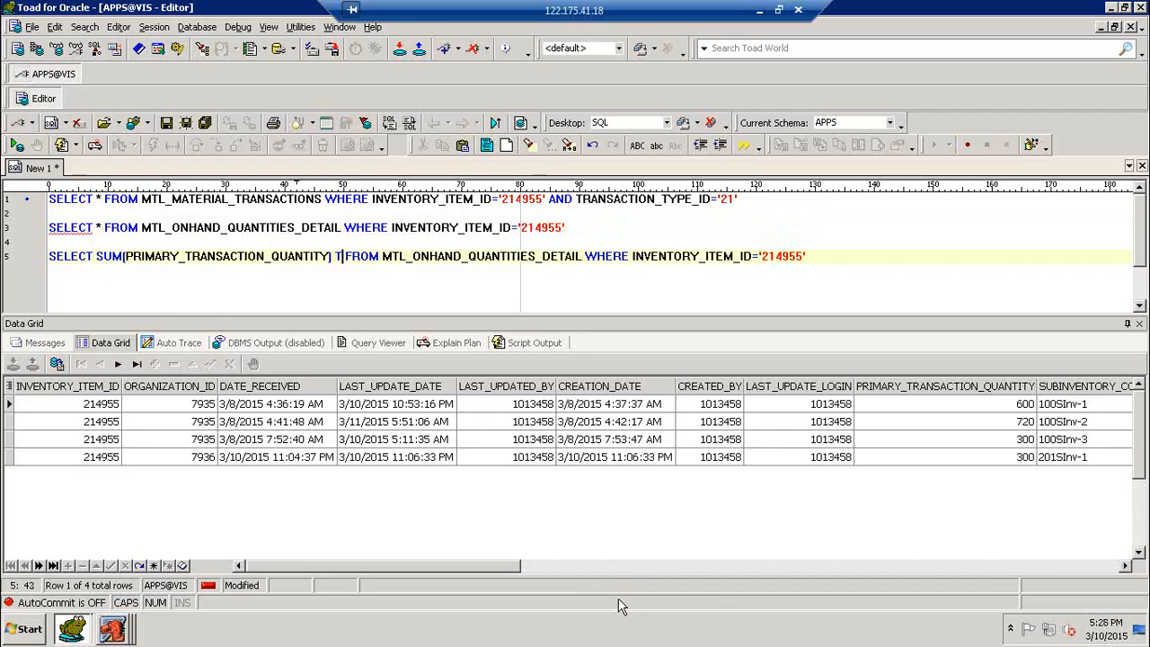
pyautogui.write('QTY')
pyautogui.press('F9')
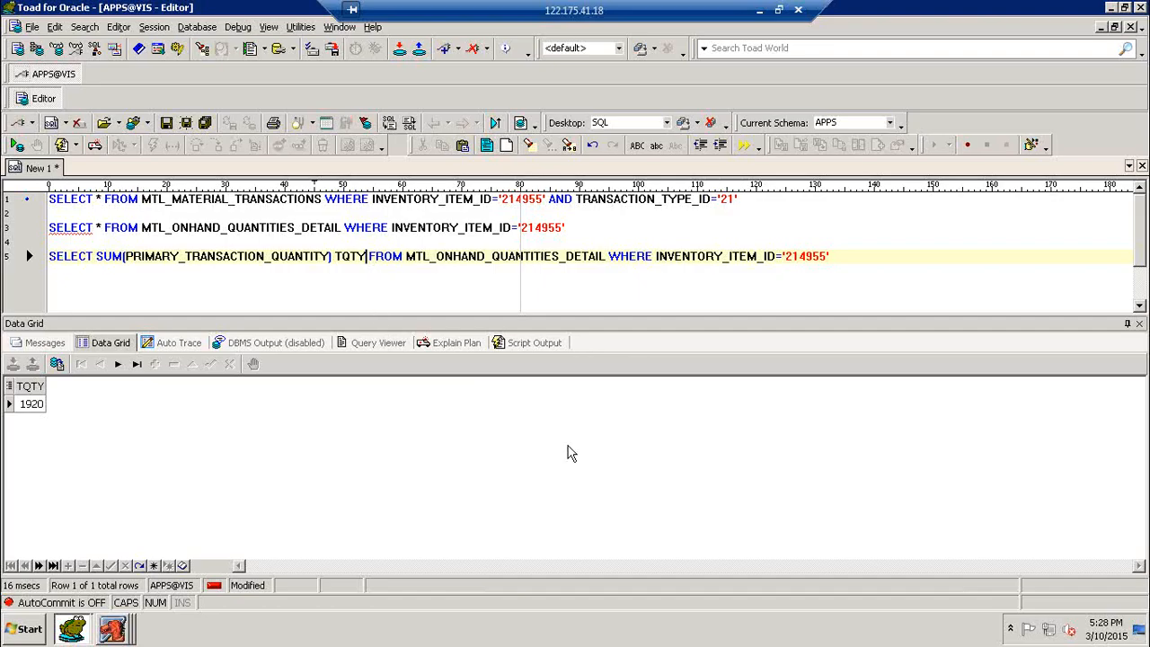
# - Add ORGANIZATION_ID with a GROUP BY so TQTY splits into 1620 for 7935 and 300 for 7936
pyautogui.write(',ORGA')
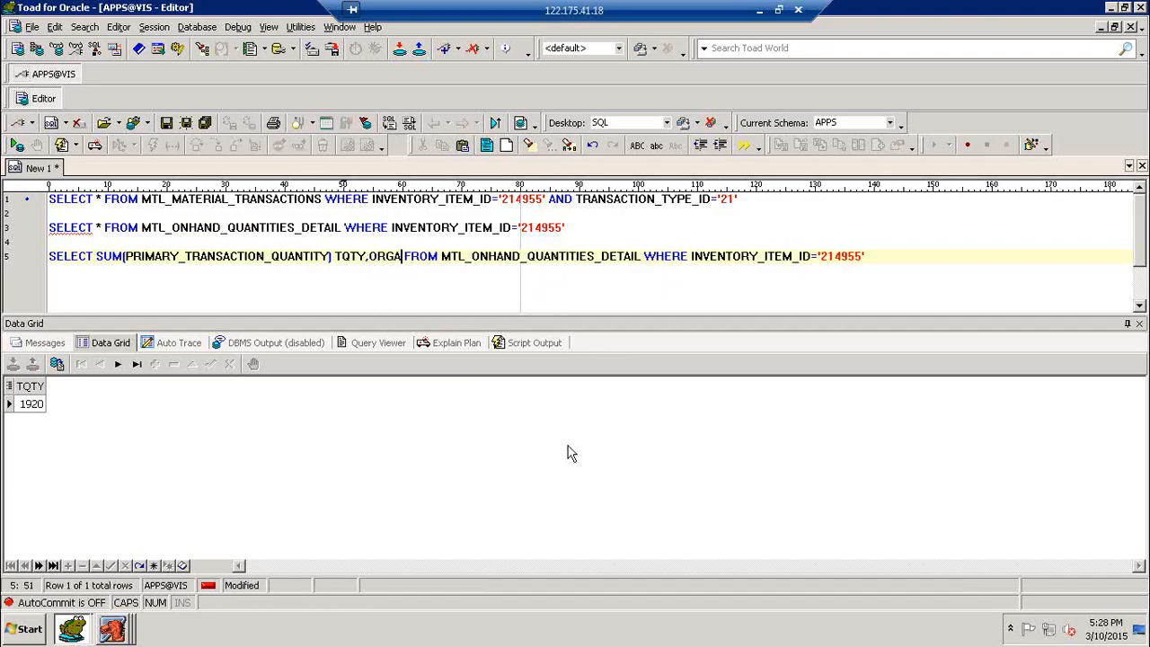
pyautogui.write('NIZATION_')
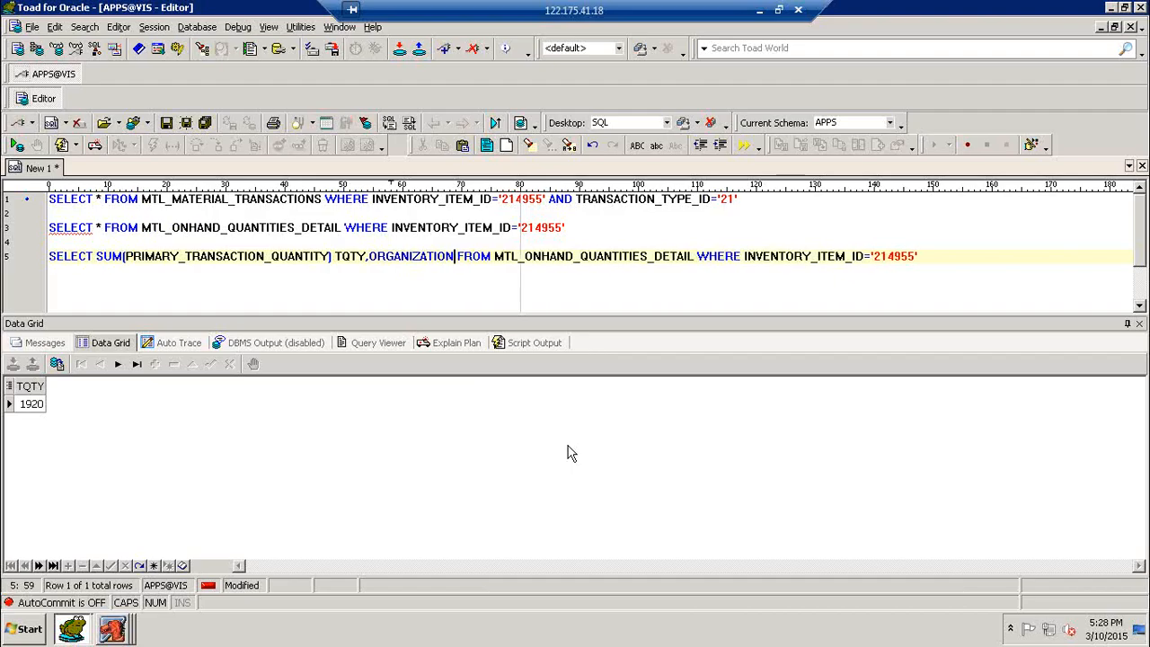
pyautogui.write('ID')
pyautogui.press('F9')
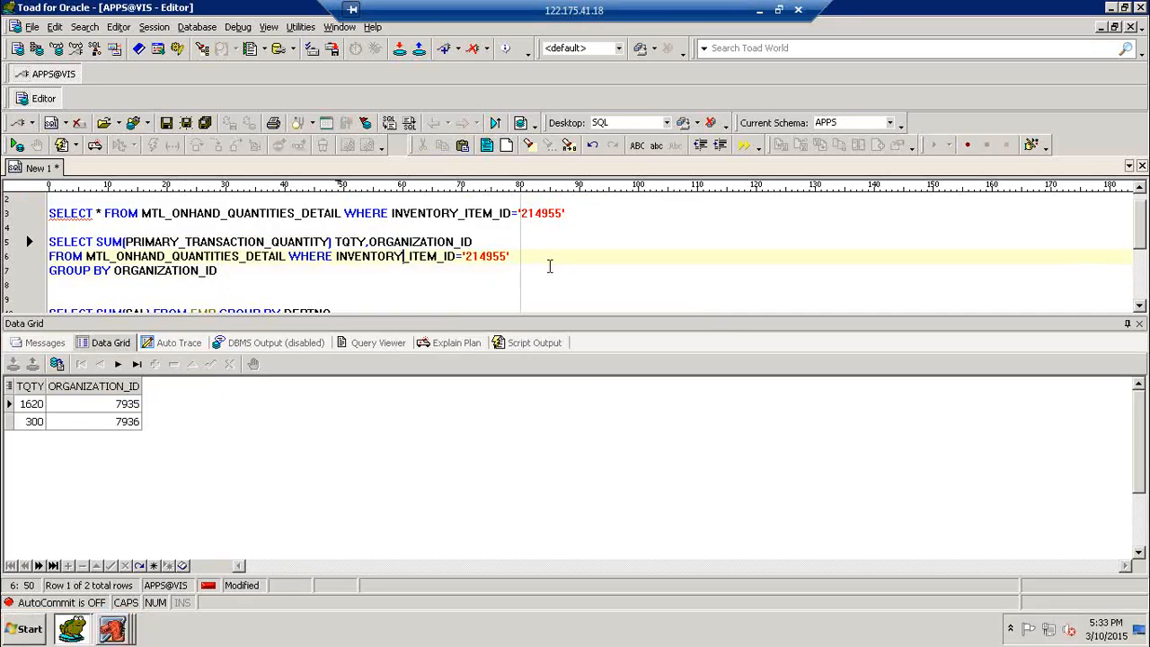
pyautogui.click(422, 243)
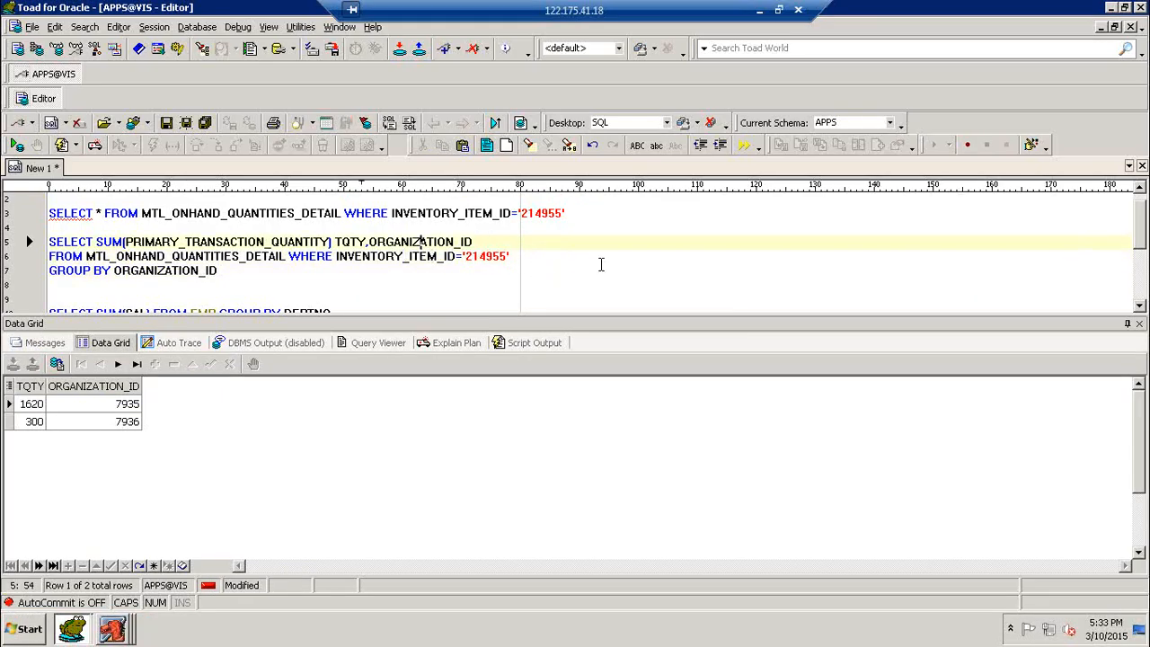
pyautogui.press('F9')
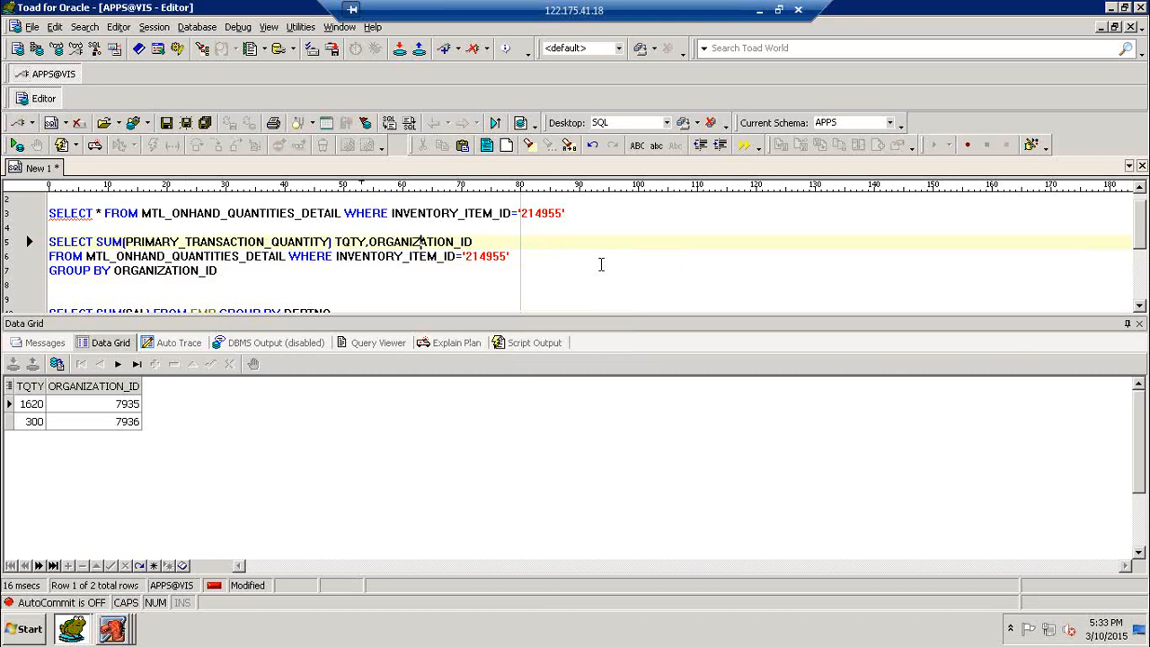
# - Run SUM(SAL),DEPTNO grouped by DEPTNO on EMP, returning 9400, 10875 and 8750 for departments 30, 20, 10
pyautogui.press('Down')
pyautogui.press('Down')
pyautogui.press('Down')
pyautogui.press('Down')
pyautogui.press('Down')
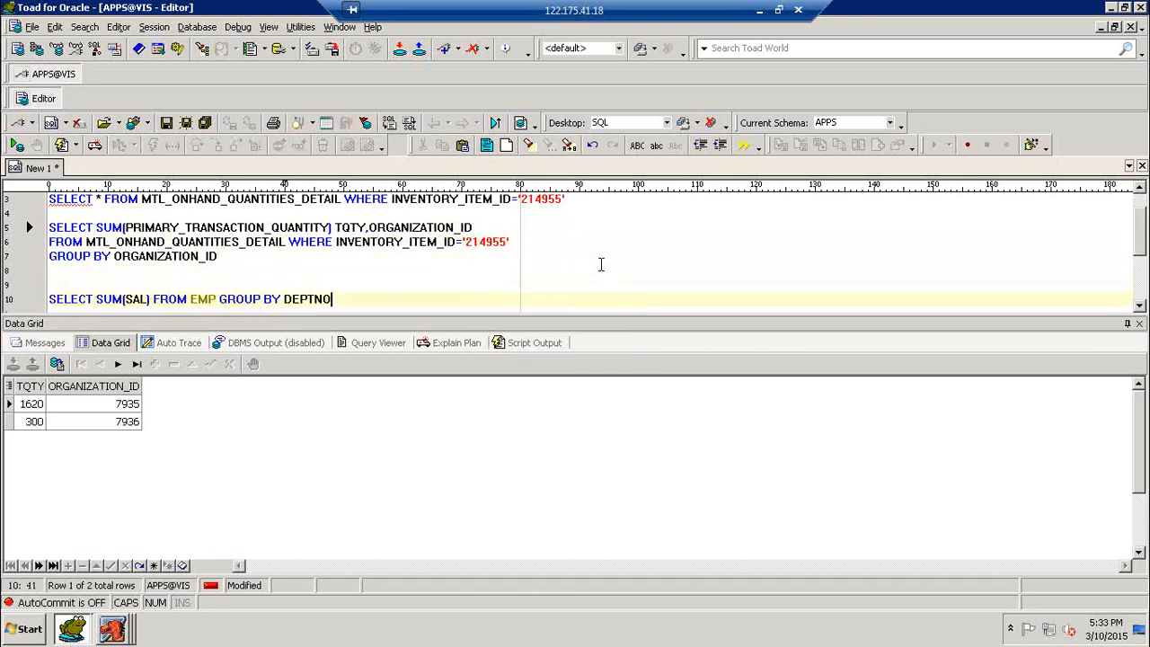
pyautogui.press('F9')
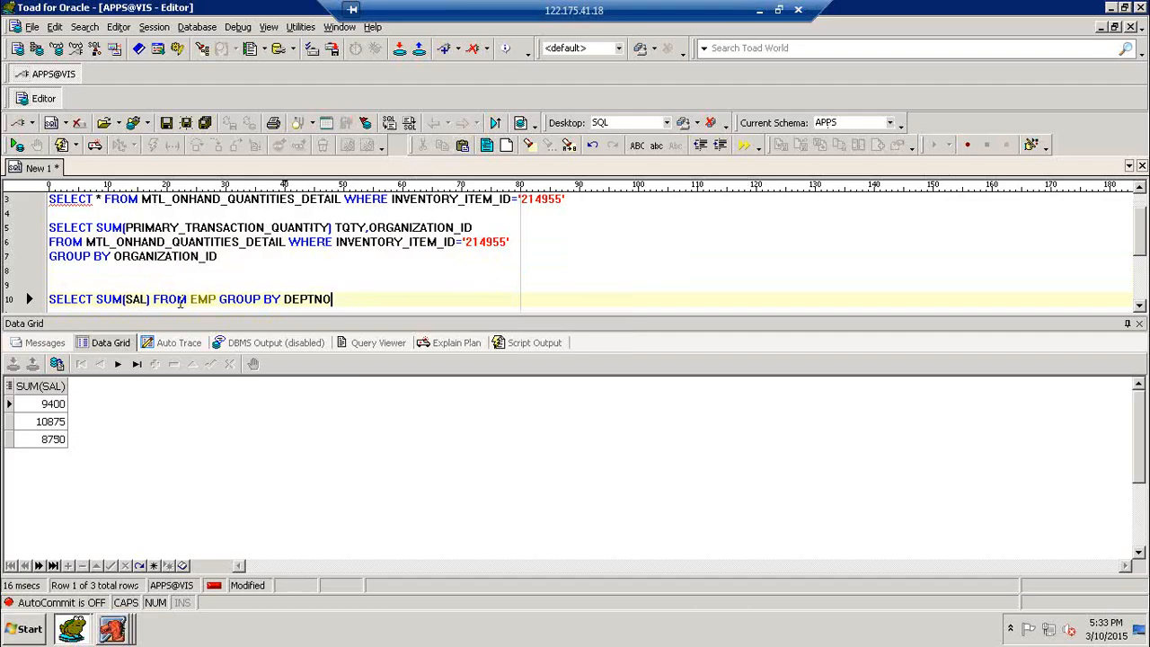
pyautogui.click(151, 299)
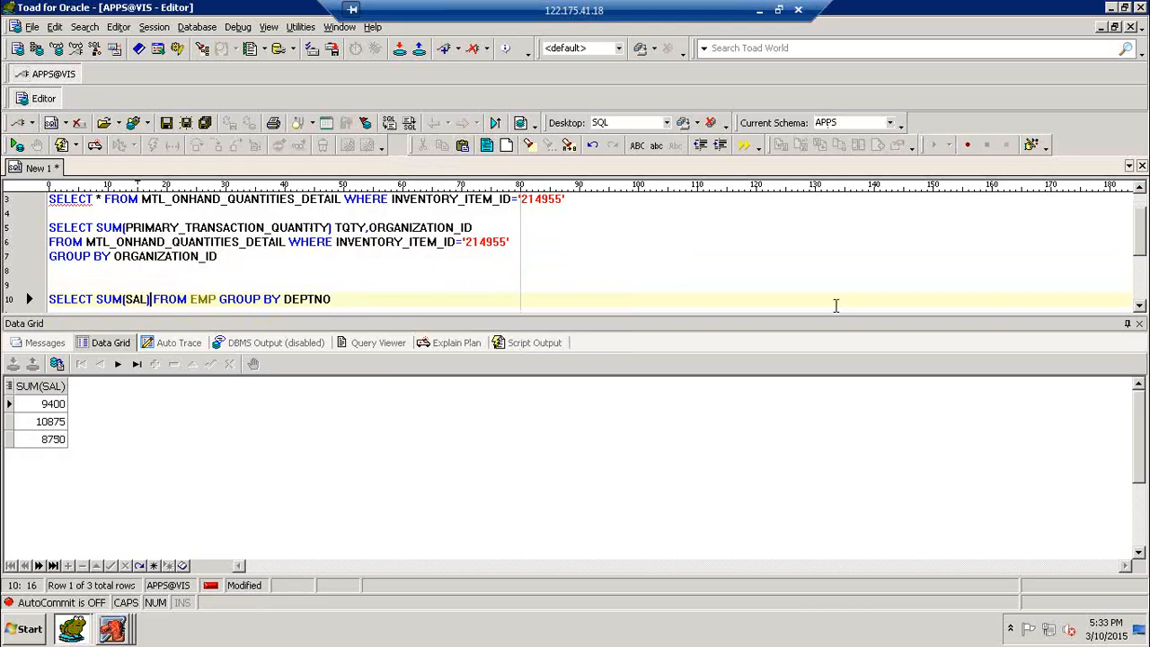
pyautogui.write(',DEPNO')
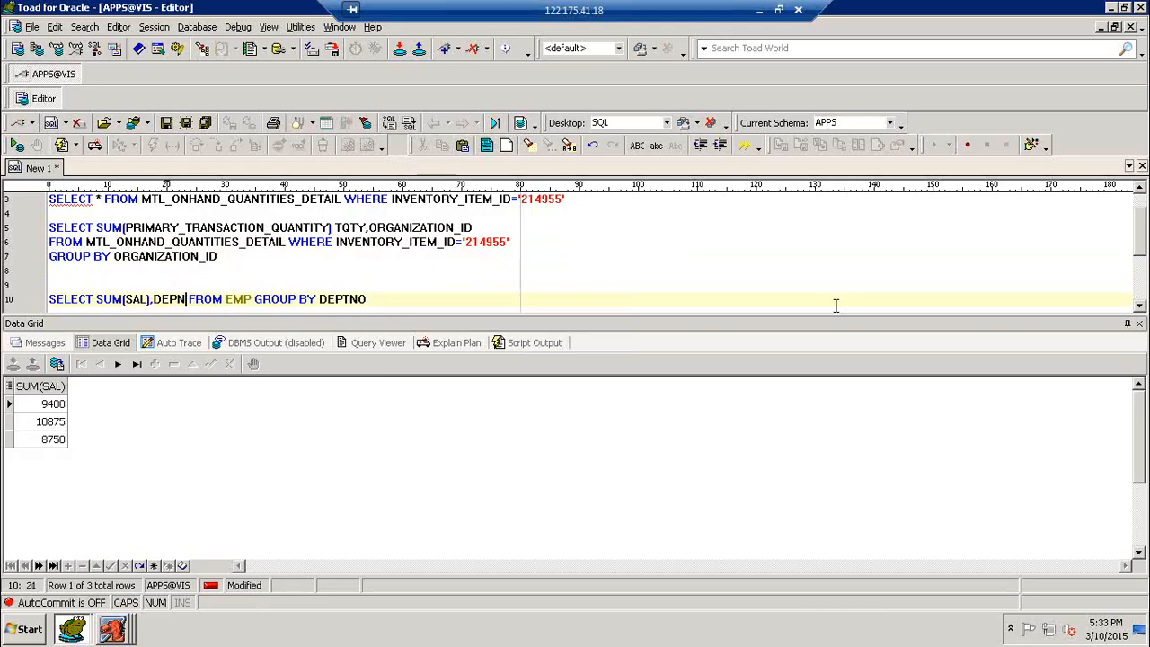
pyautogui.press('BackSpace')
pyautogui.press('BackSpace')
pyautogui.write('TNO')
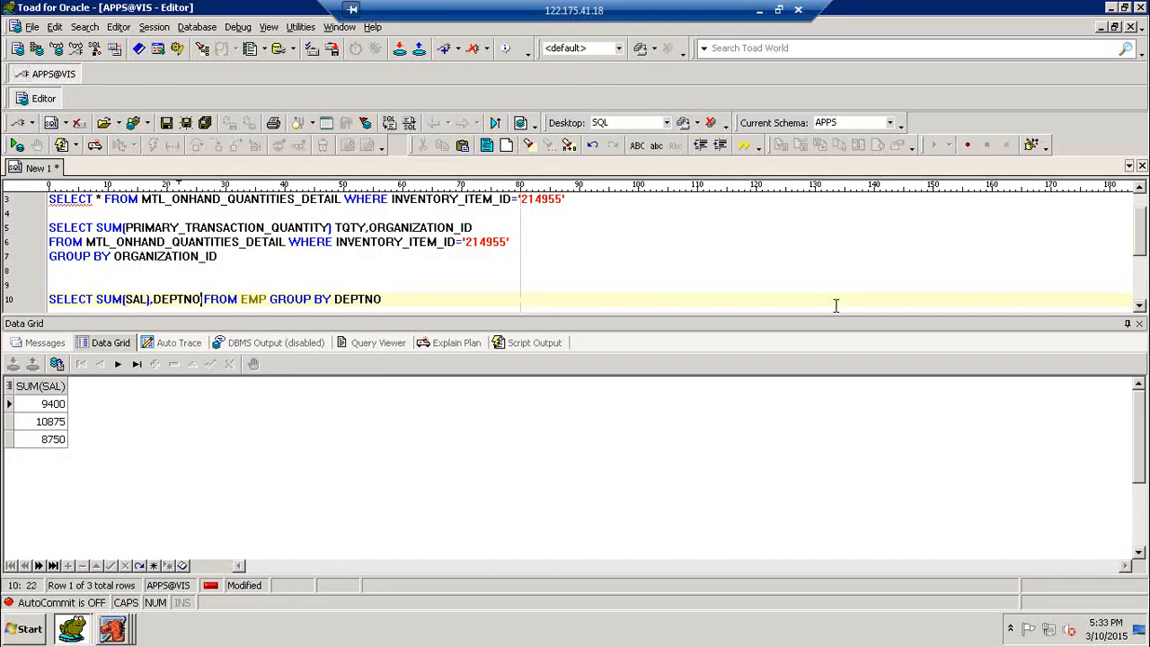
pyautogui.press('F9')
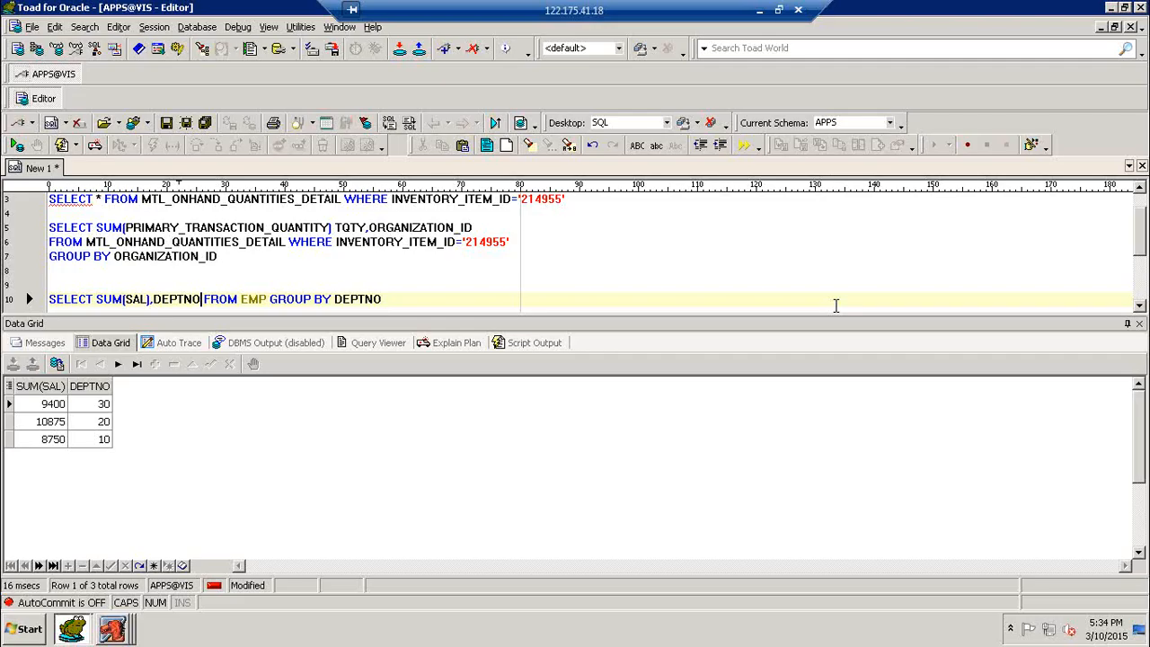
pyautogui.click(740, 270)
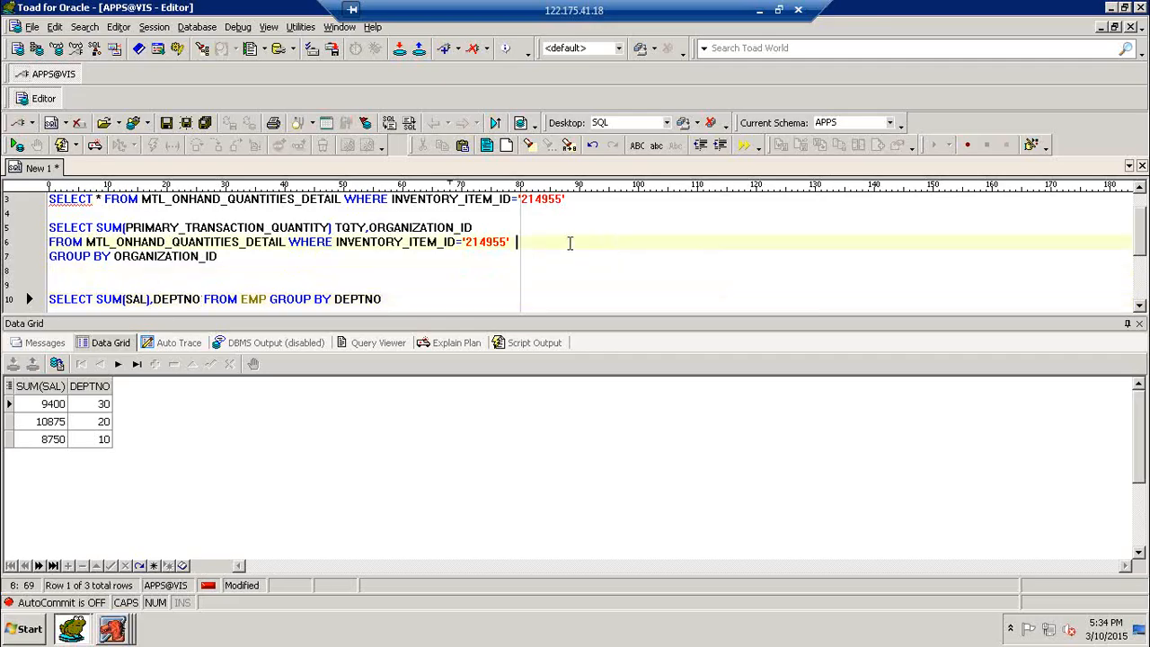
# - Rerun the MTL_ONHAND_QUANTITIES_DETAIL query for item 214955, returning four rows including 201SInv-1
pyautogui.scroll(1, 557, 245)
pyautogui.click(522, 228)
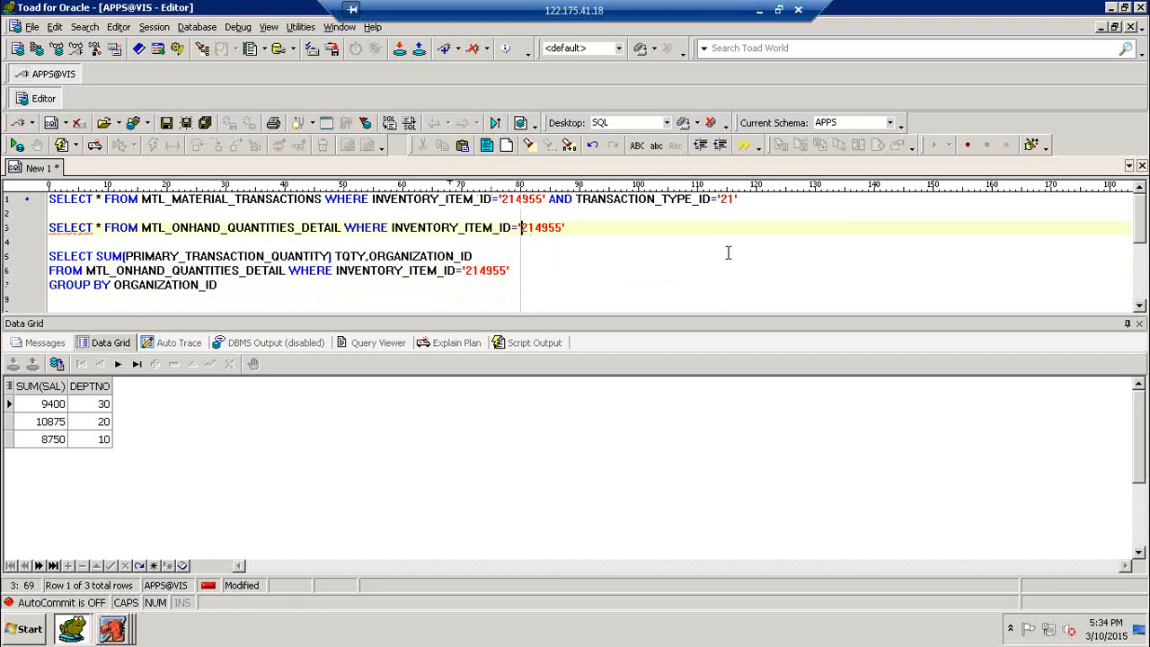
pyautogui.press('F9')
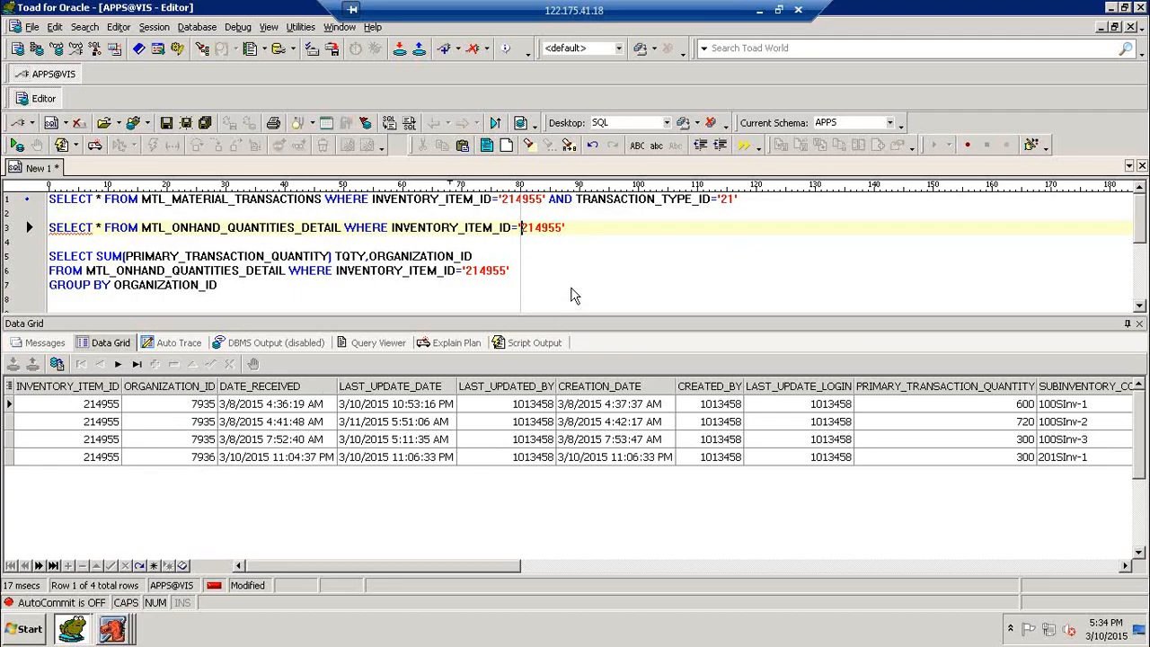
# - Write and run SELECT * FROM RCV_SHIPMENT_HEADERS on a new line
pyautogui.click(619, 241)
pyautogui.press('Return')
pyautogui.press('Return')
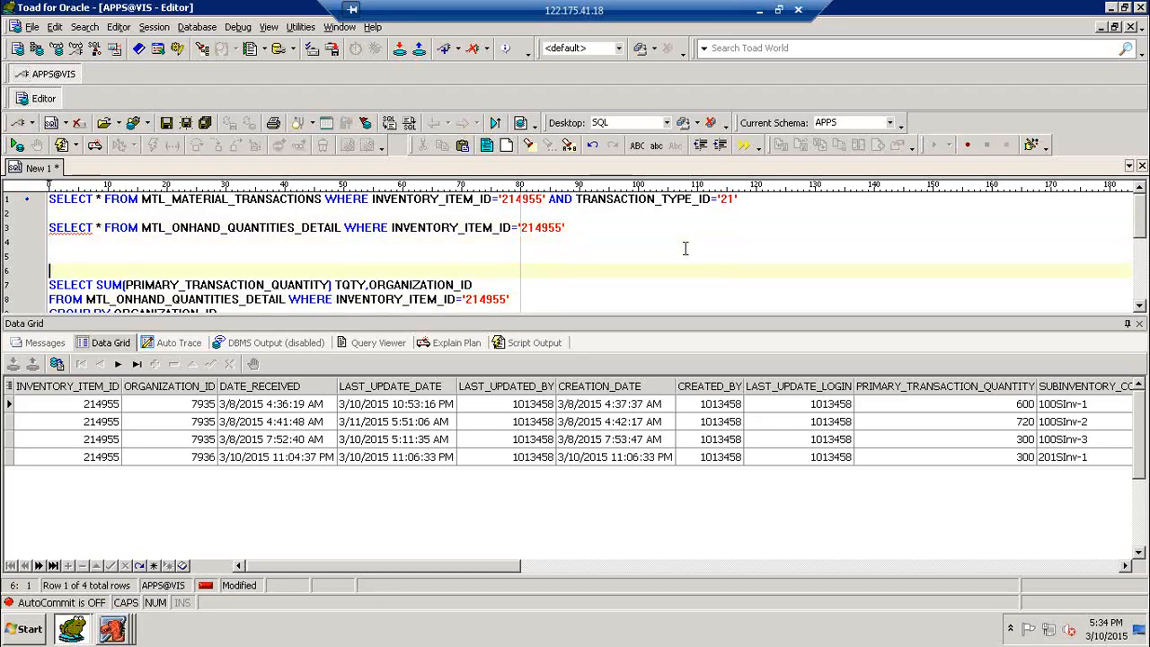
pyautogui.press('Up')
pyautogui.write('SE')
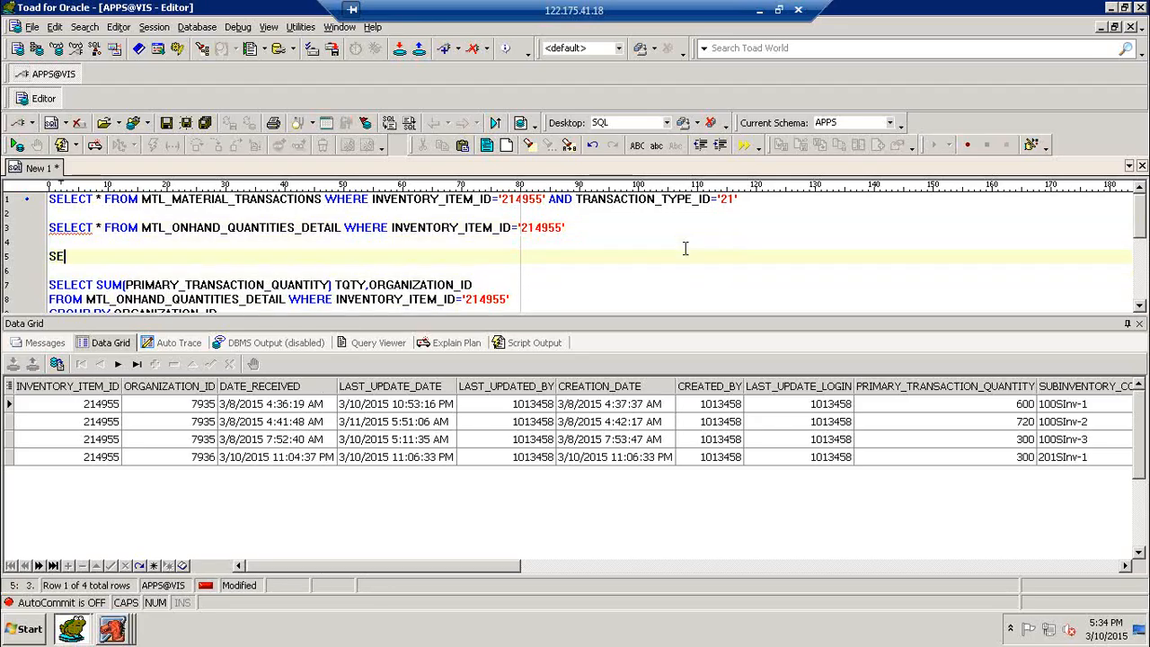
pyautogui.write('LECT * FROM R')
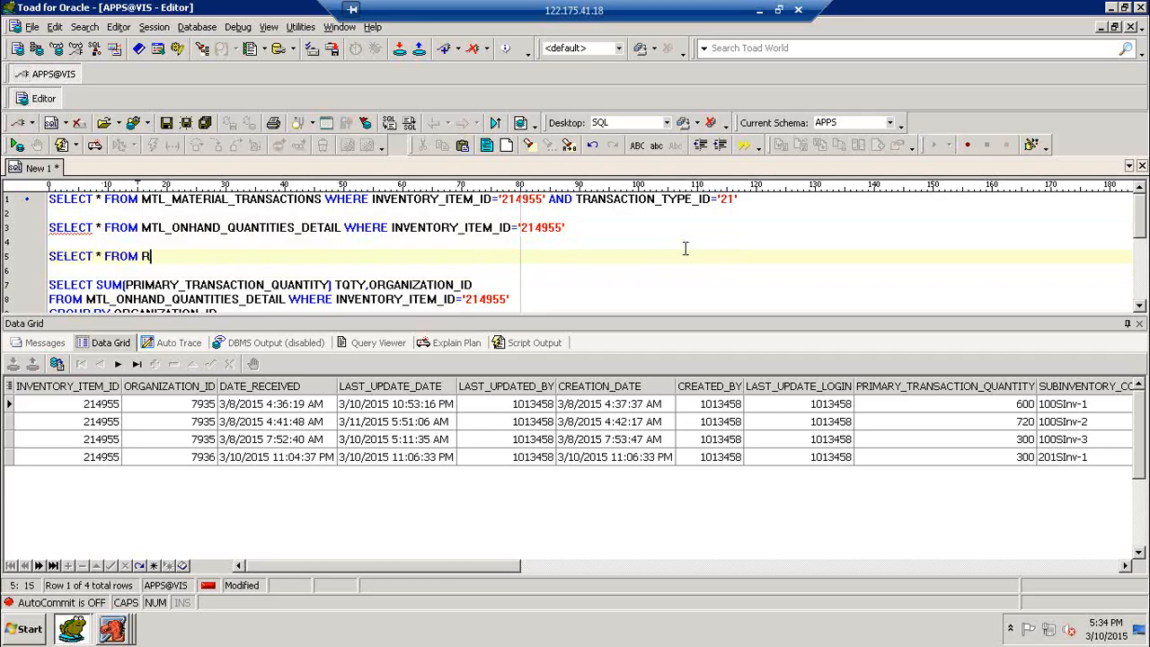
pyautogui.write('CV_SHIPMENT_HEADERS')
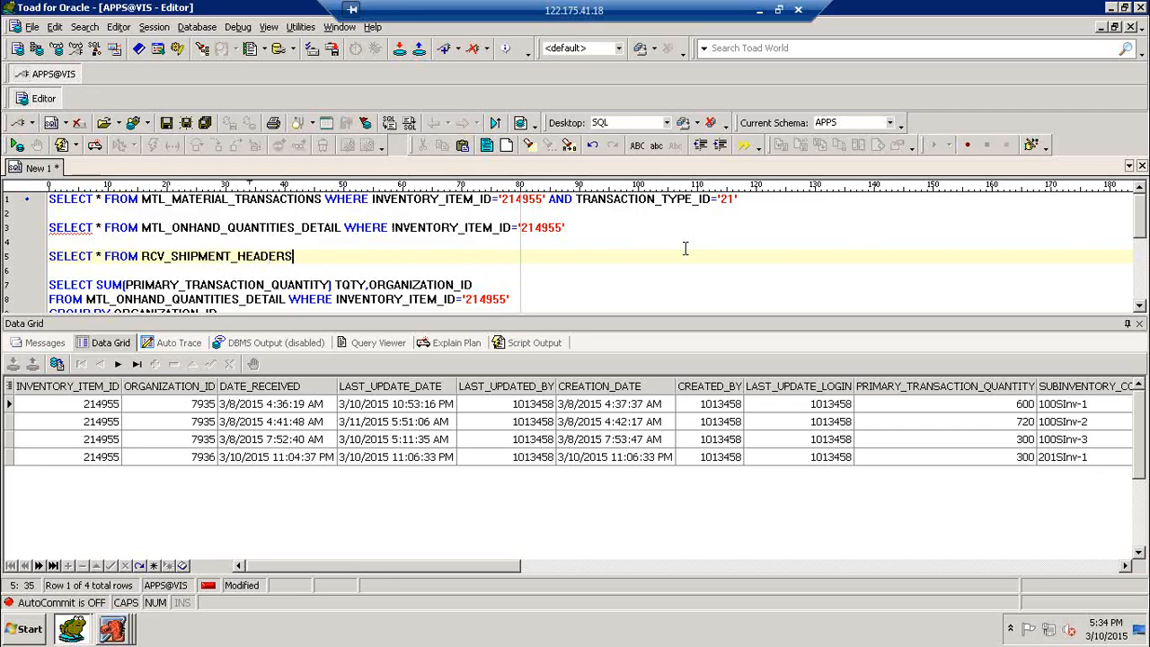
pyautogui.press('F9')
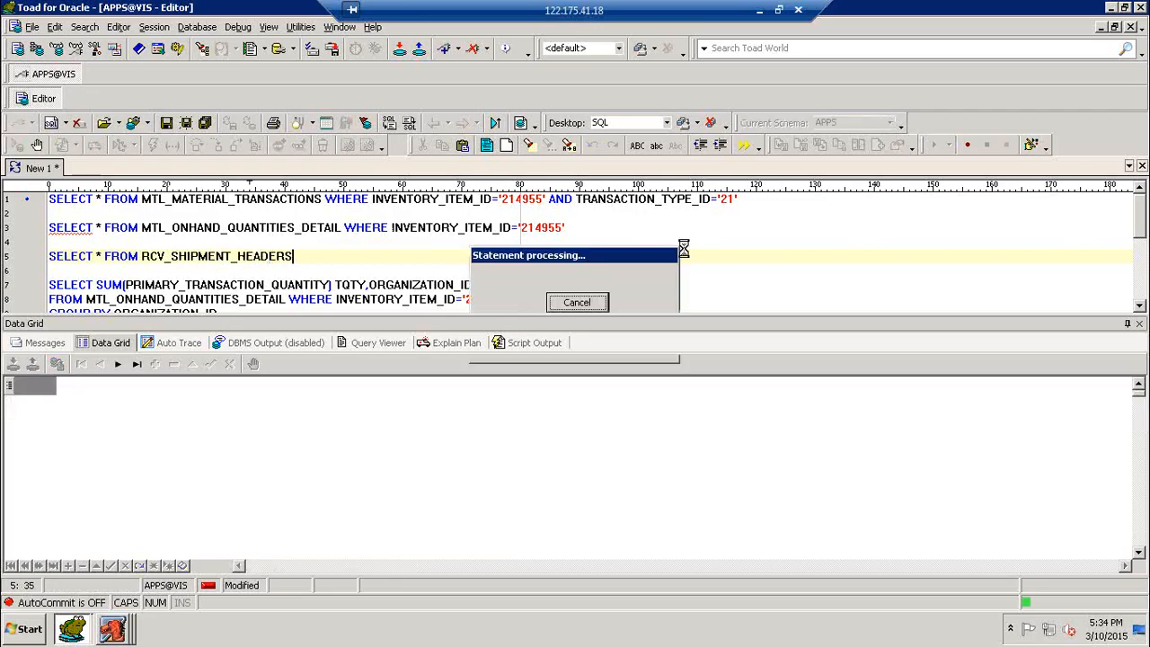
# - Filter the headers by ORGANIZATION_ID='7935' and run it, locating shipment 100_SHIP-02
pyautogui.write('WHERE SHI')
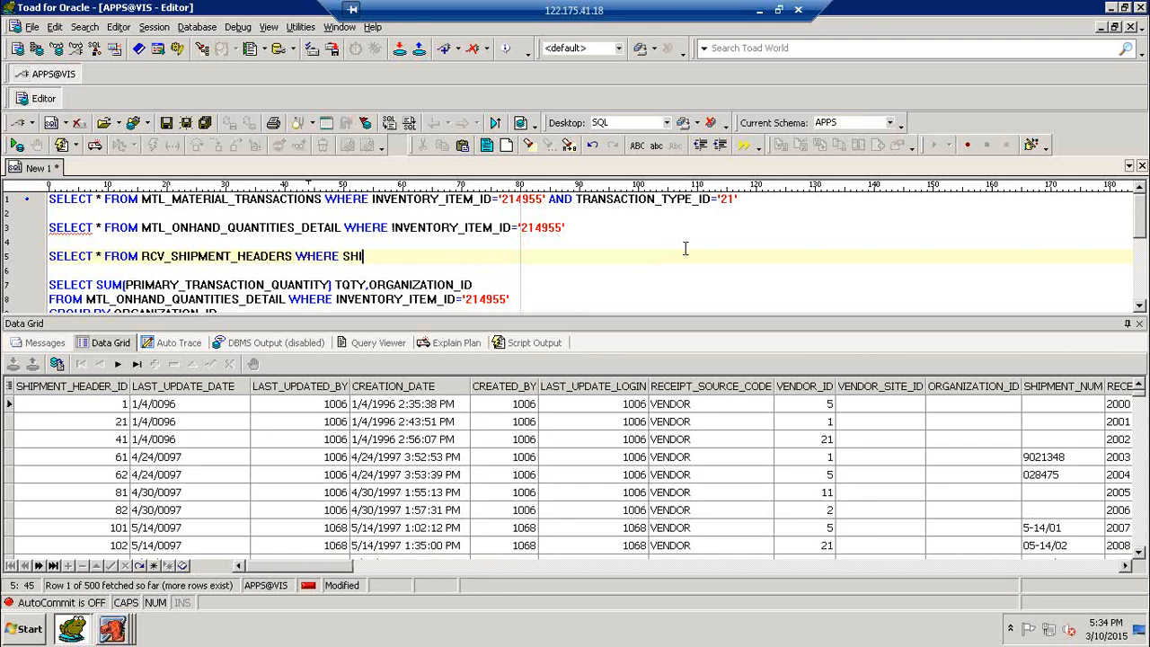
pyautogui.write('PMEN')
pyautogui.press('BackSpace')
pyautogui.press('BackSpace')
pyautogui.press('BackSpace')
pyautogui.press('BackSpace')
pyautogui.press('BackSpace')
pyautogui.press('BackSpace')
pyautogui.press('BackSpace')
pyautogui.write('ORGANIZAITON_I')
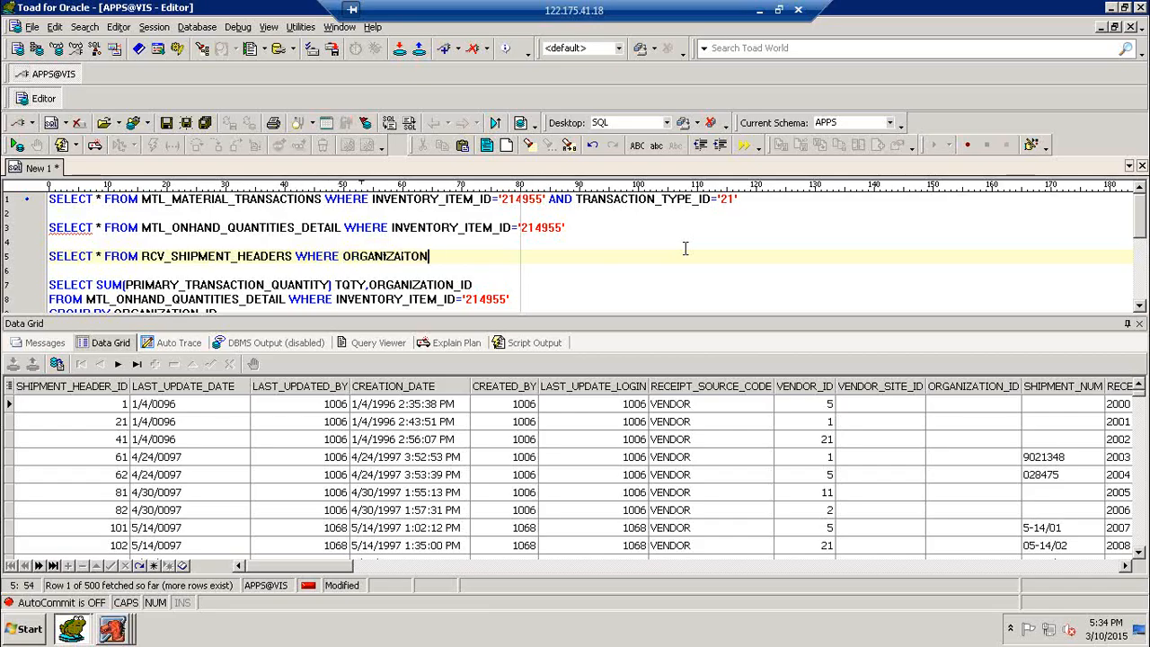
pyautogui.press('BackSpace')
pyautogui.press('BackSpace')
pyautogui.press('BackSpace')
pyautogui.press('BackSpace')
pyautogui.press('BackSpace')
pyautogui.press('BackSpace')
pyautogui.write("TION_ID='")
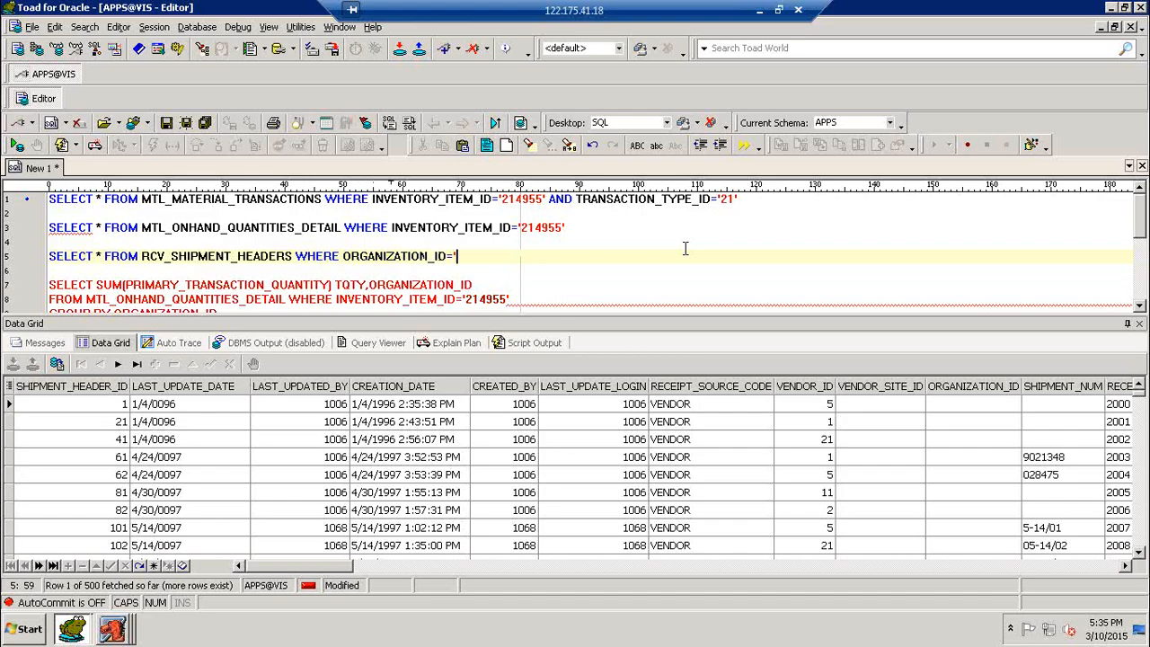
pyautogui.write("7935'")
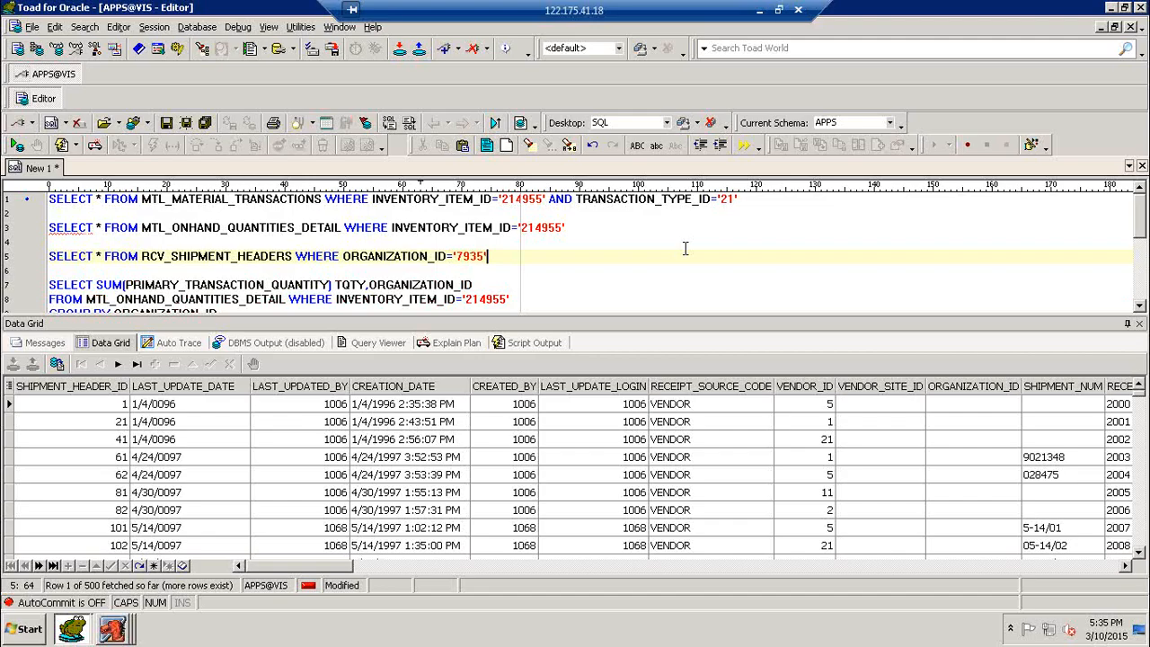
pyautogui.press('F9')
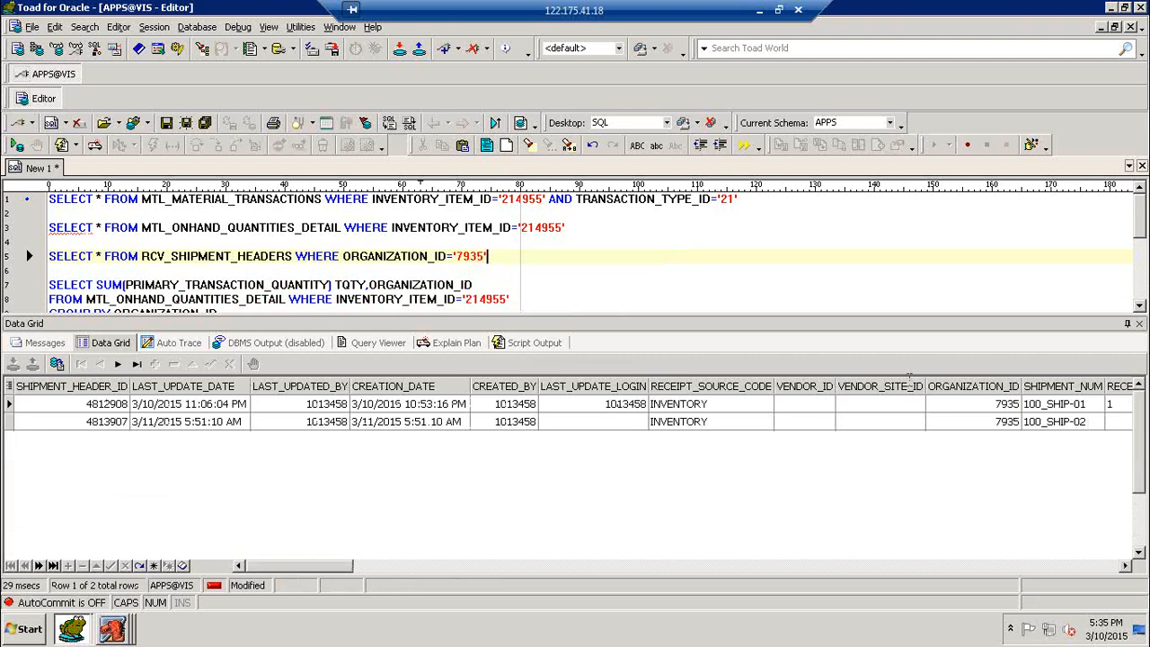
pyautogui.click(1078, 423)
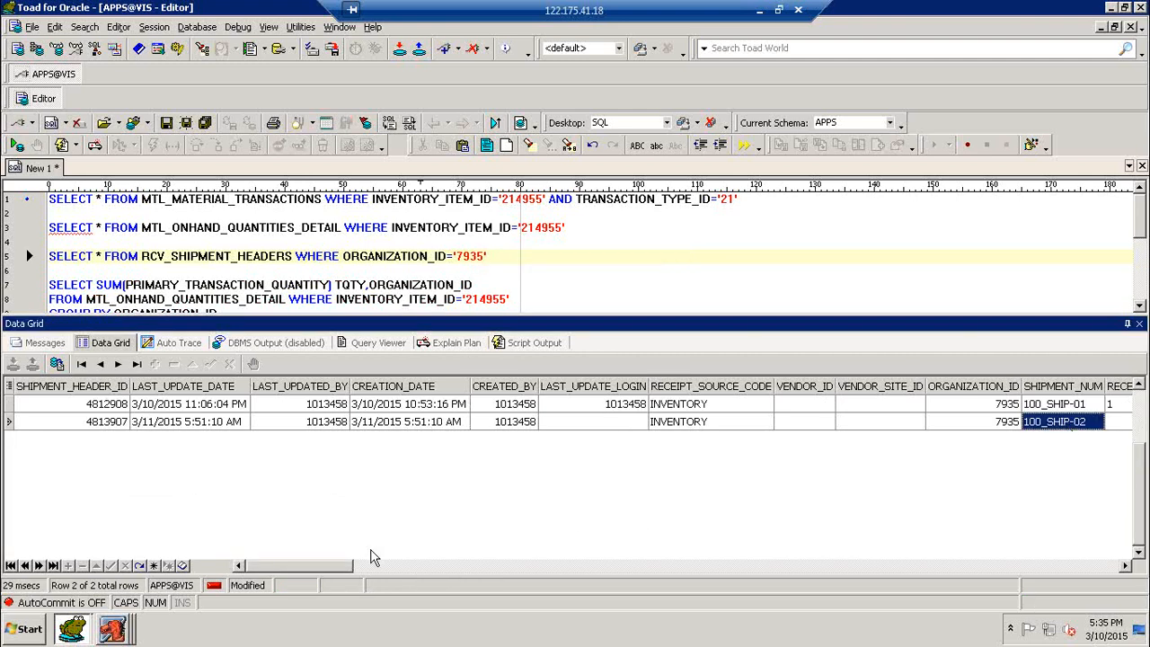
pyautogui.moveTo(332, 567); pyautogui.dragTo(360, 569)
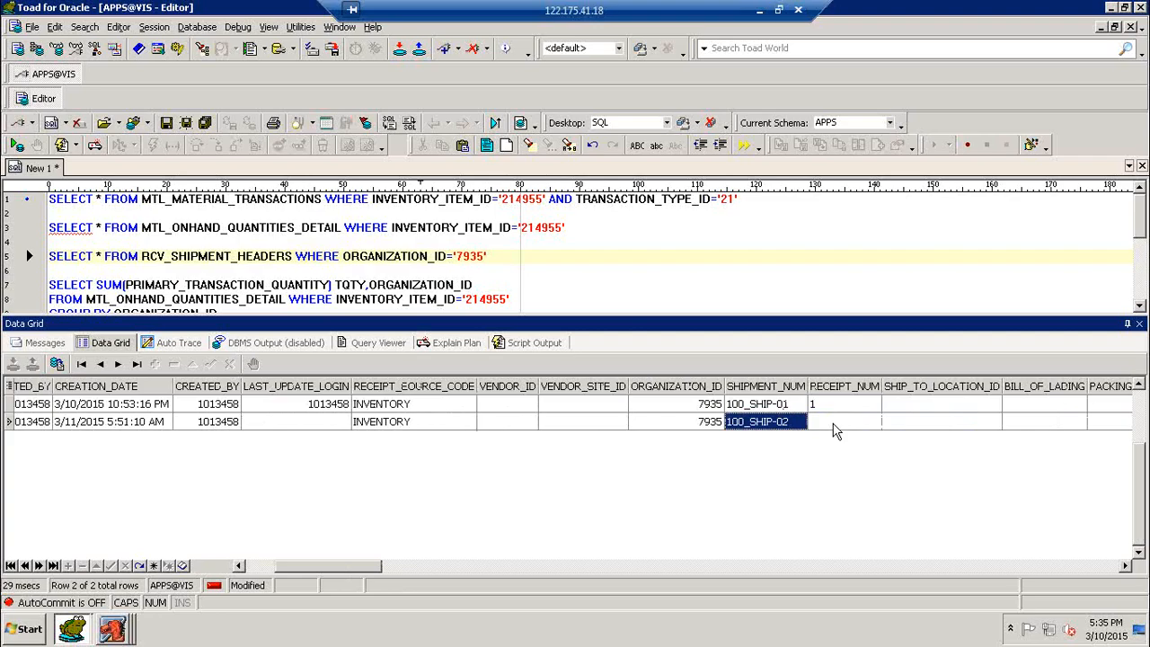
# - Write and run SELECT * FROM RCV_SHIPMENT_LINES on a new line
pyautogui.click(575, 272)
pyautogui.press('Return')
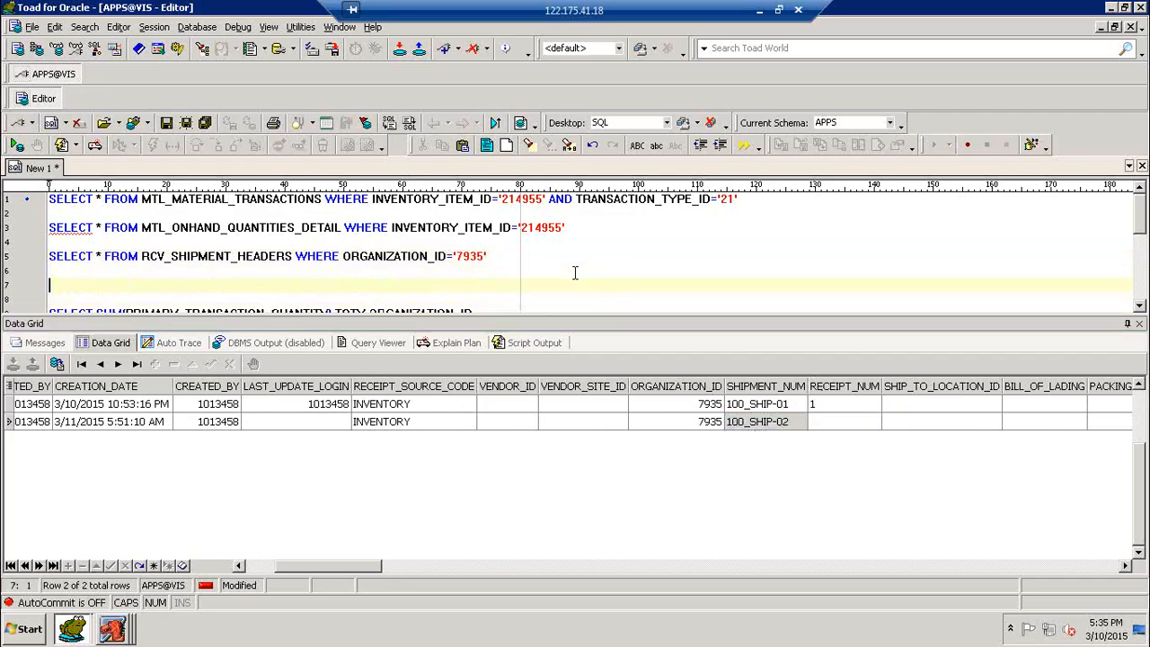
pyautogui.write('SELECT * FROM R')
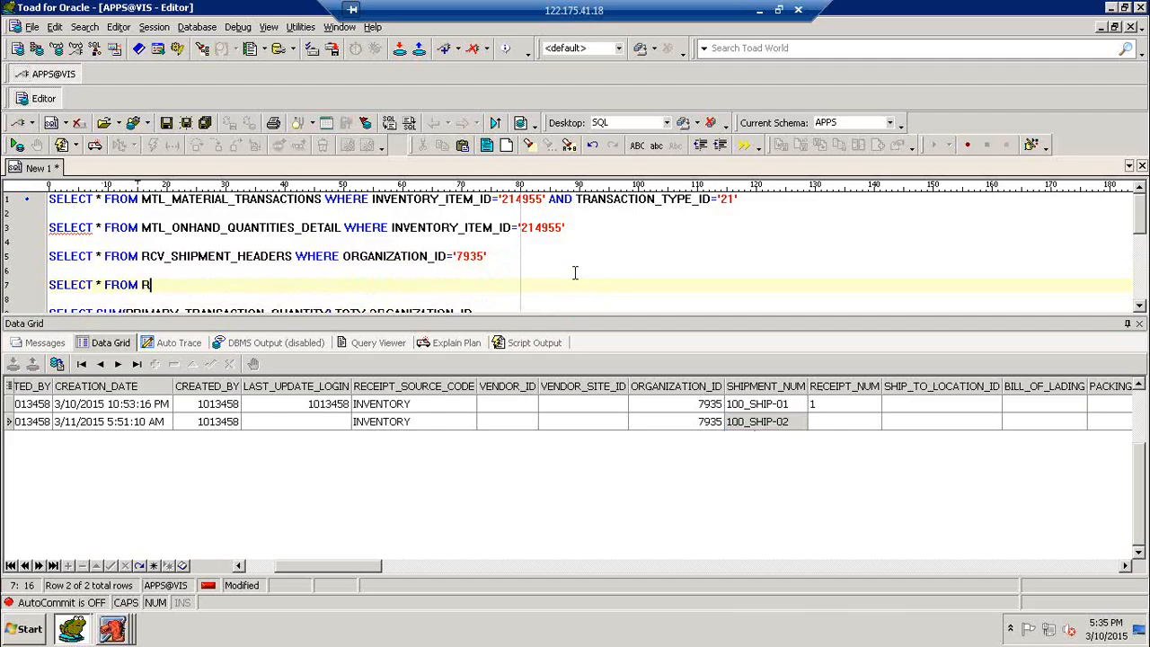
pyautogui.write('CV_SHIPMENT_LI')
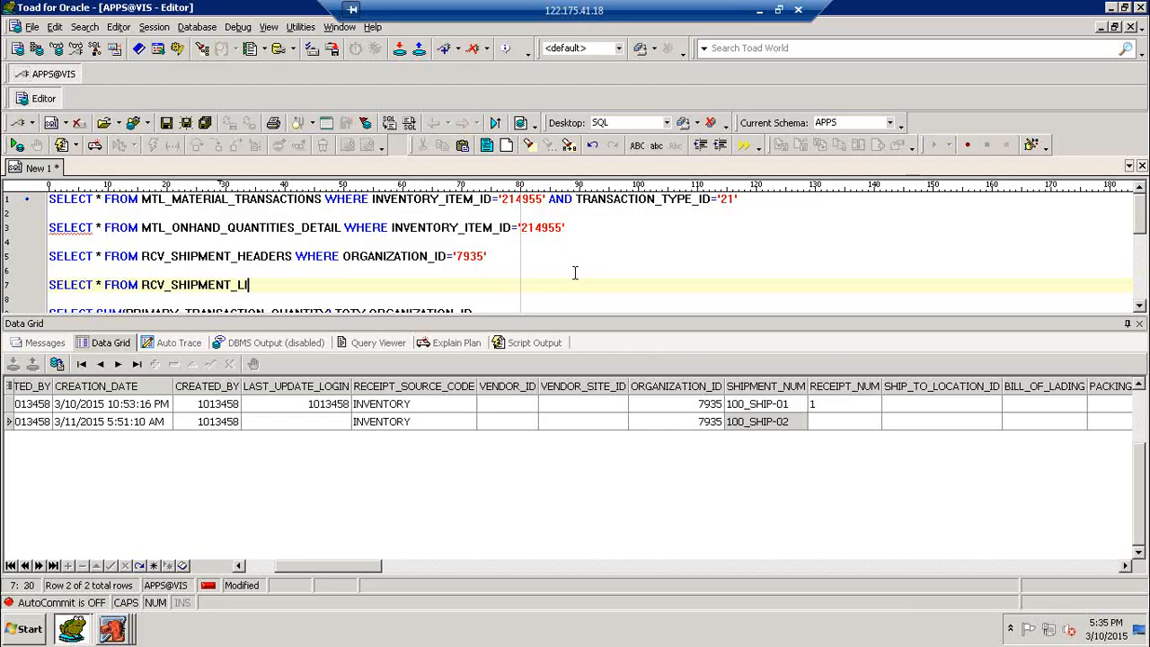
pyautogui.write('NES')
pyautogui.press('F9')
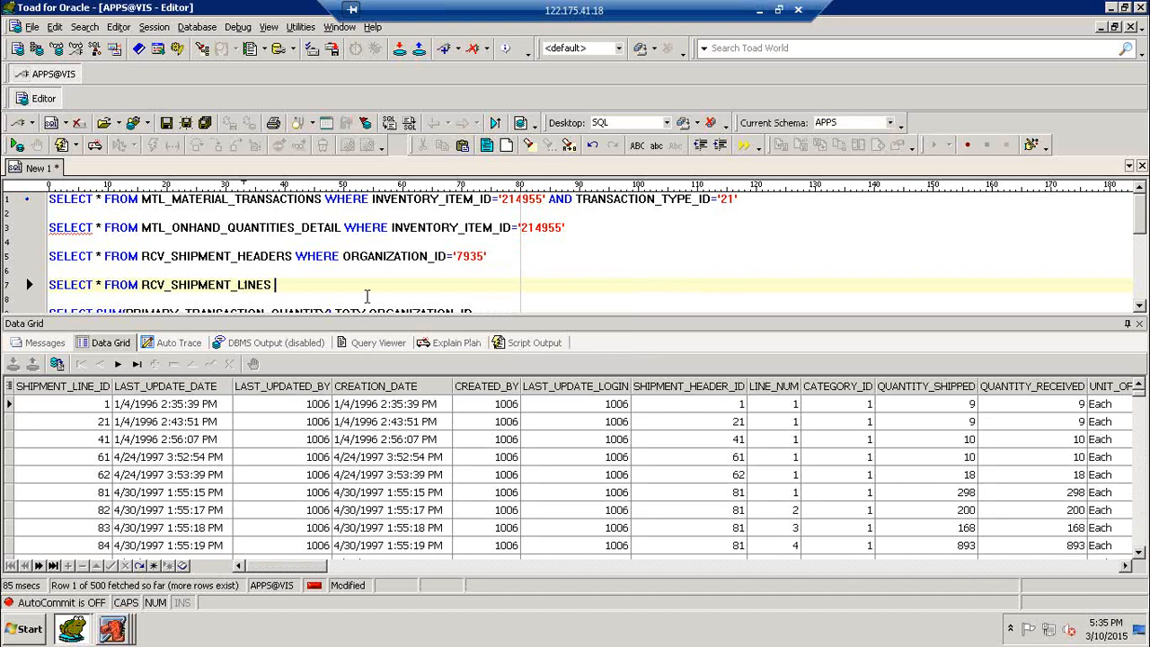
# - Filter the lines by SHIPMENT_HEADER_ID='4813907' and run it, showing 280 shipped, 0 received
pyautogui.write('WHERE ')
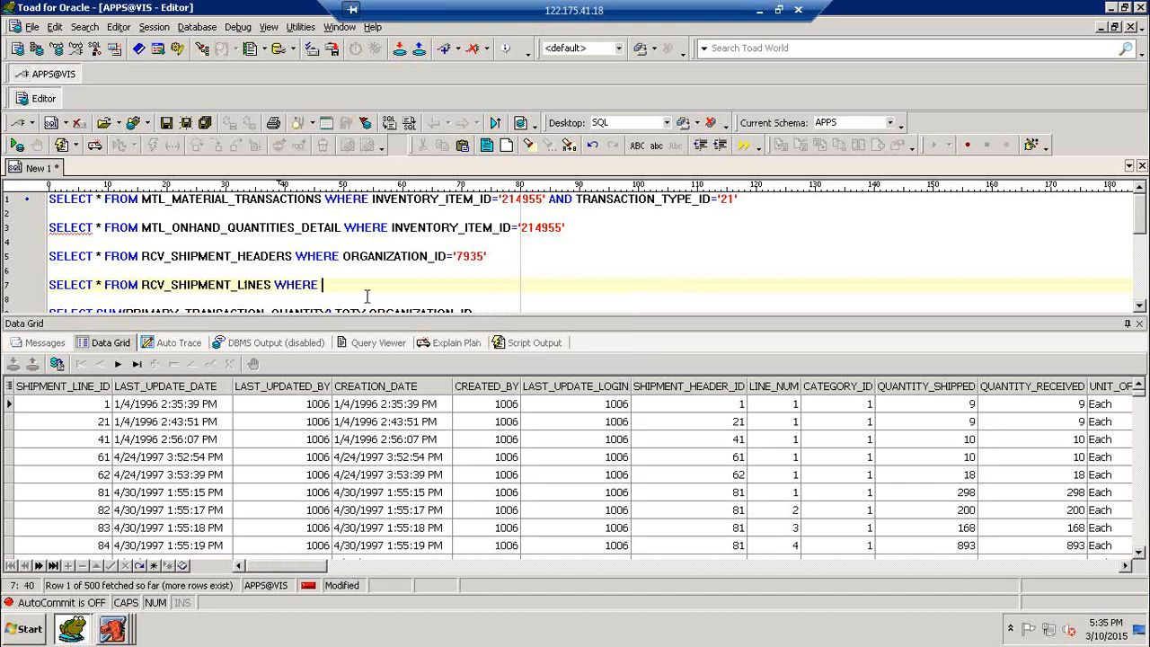
pyautogui.write('SHIPMENT_HEADER_ID')
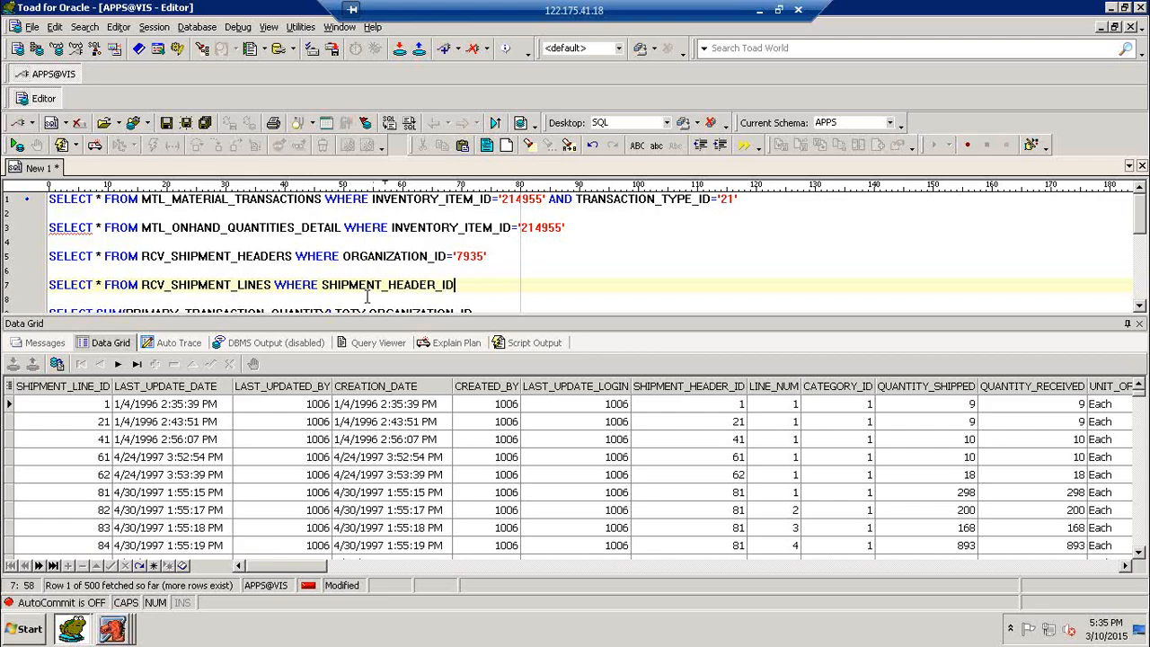
pyautogui.write("=''")
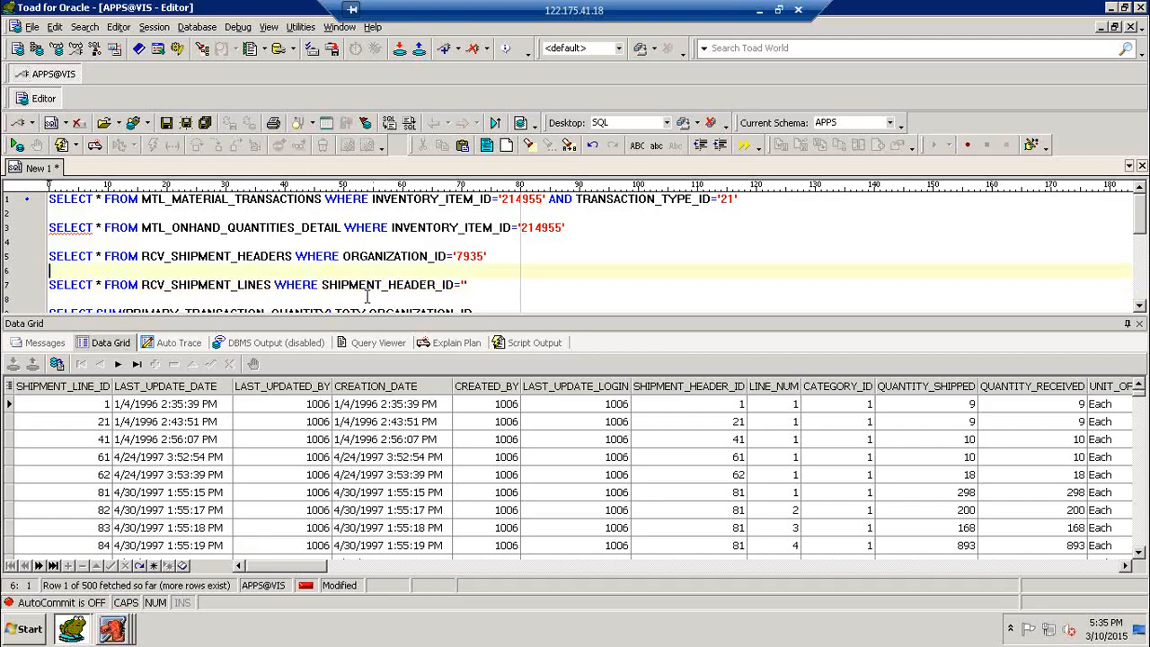
pyautogui.press('Up')
pyautogui.press('Up')
pyautogui.press('F9')
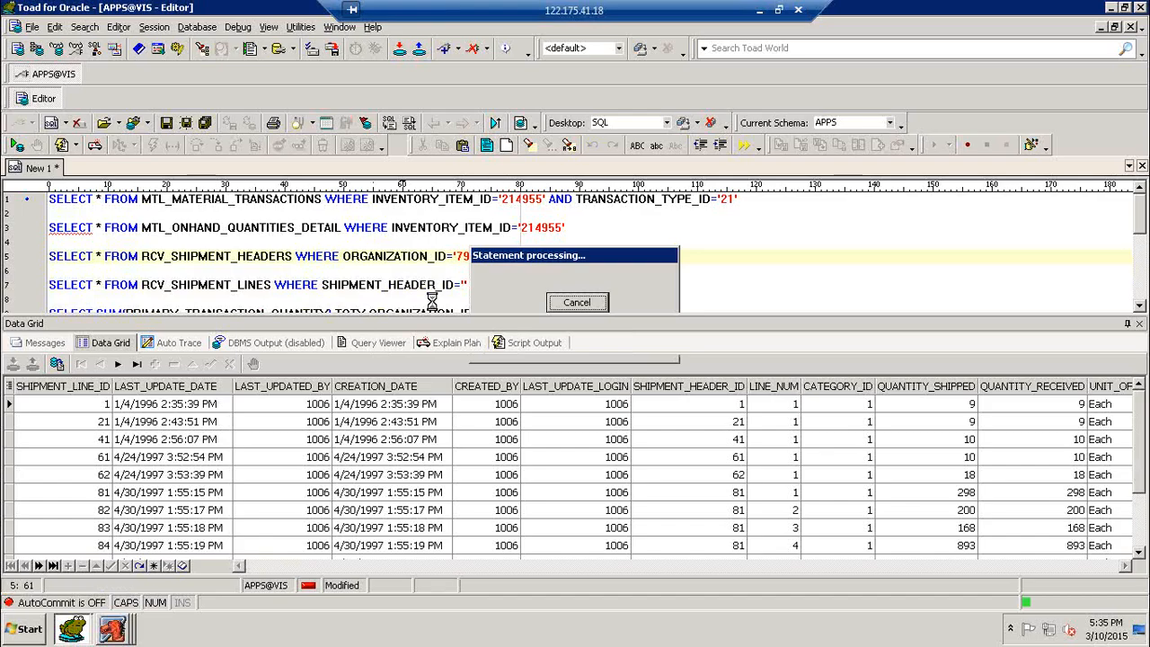
pyautogui.press('Down')
pyautogui.press('Down')
pyautogui.press('Left')
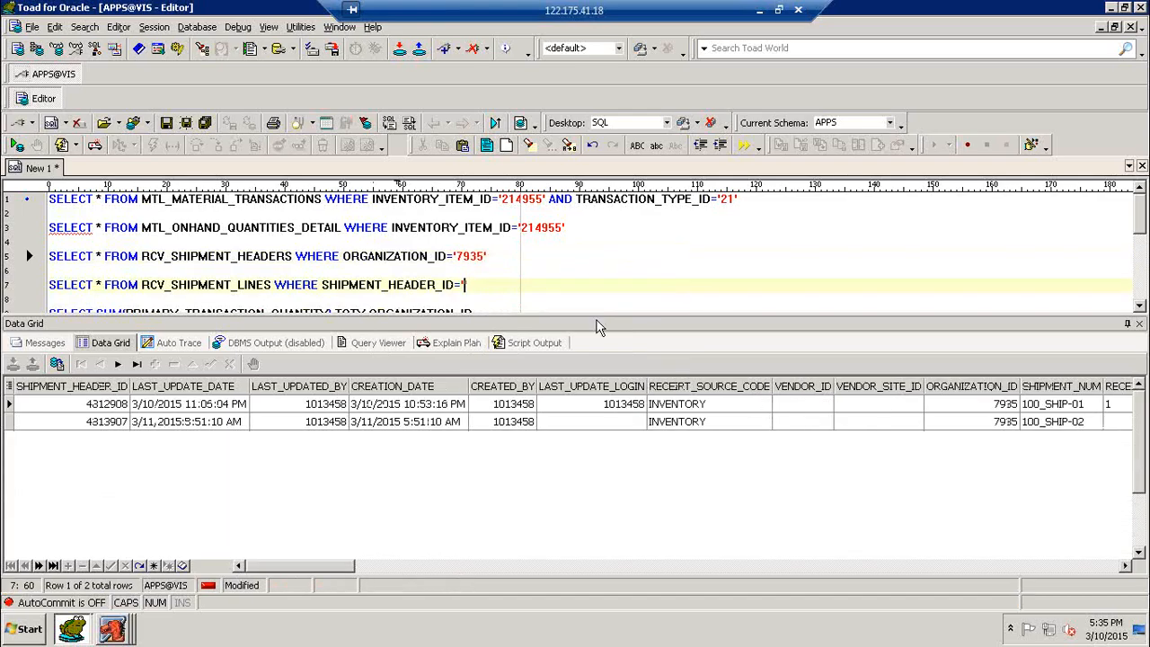
pyautogui.write('4813907')
pyautogui.press('F9')
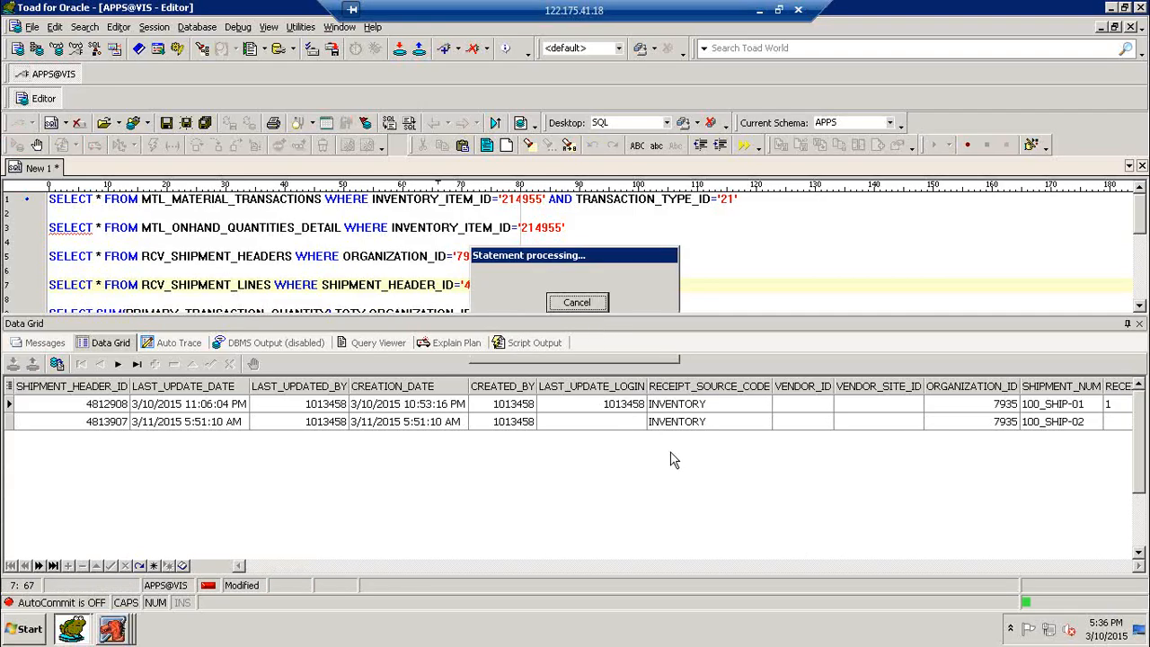
pyautogui.moveTo(316, 572); pyautogui.dragTo(339, 573)
pyautogui.click(630, 412)
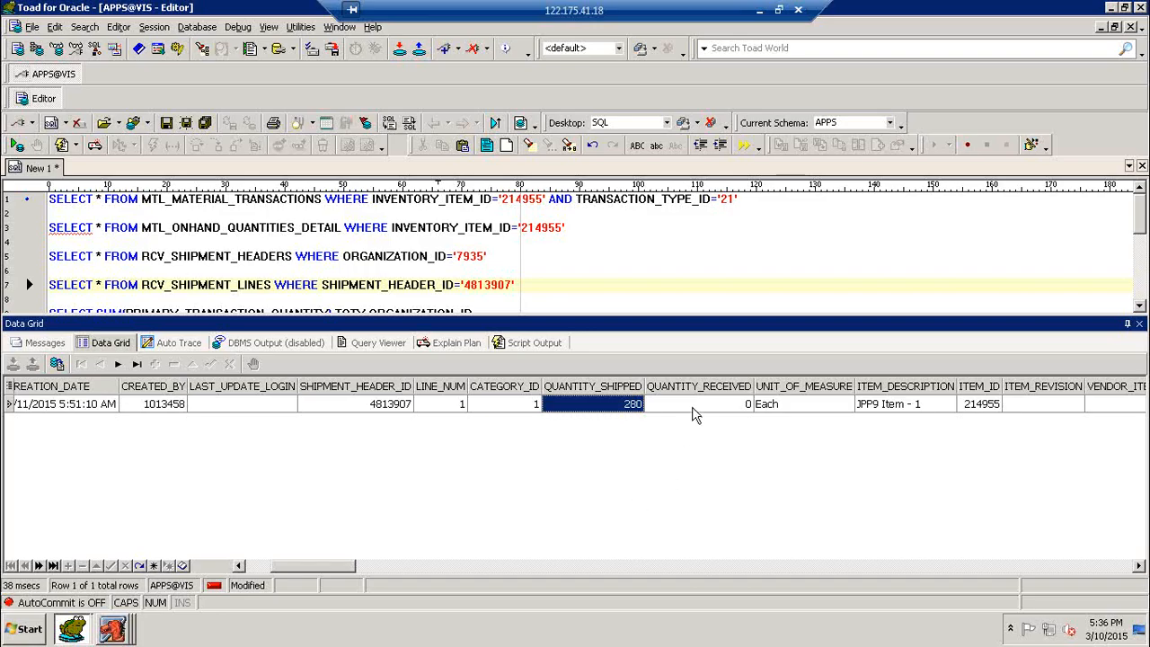
pyautogui.click(554, 287)
# - Write and run SELECT * FROM RCV_TRANSACTIONS on a new line
pyautogui.press('Return')
pyautogui.press('Return')
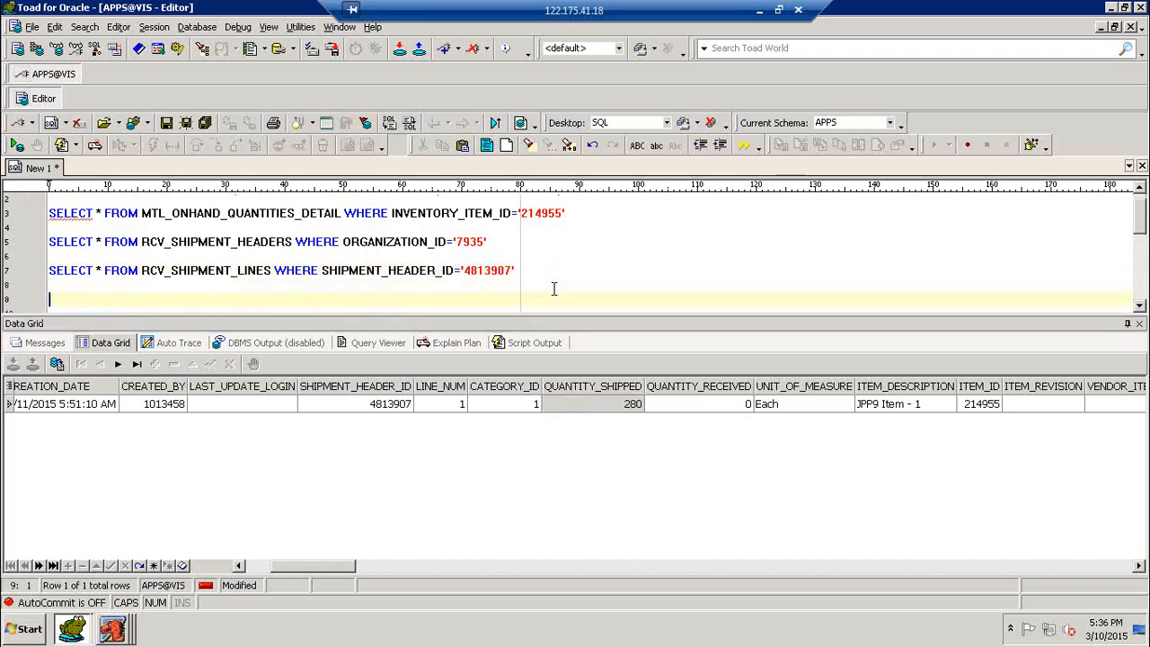
pyautogui.write('SELECT * F')
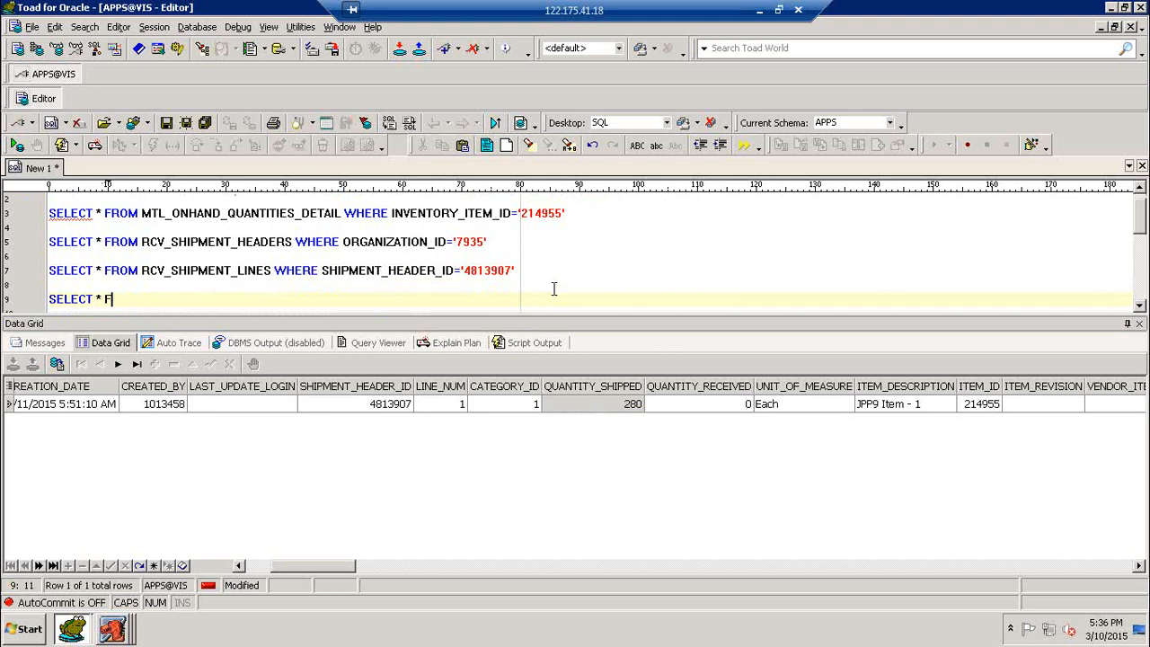
pyautogui.write('ROM RCV_TRANSACTIONS')
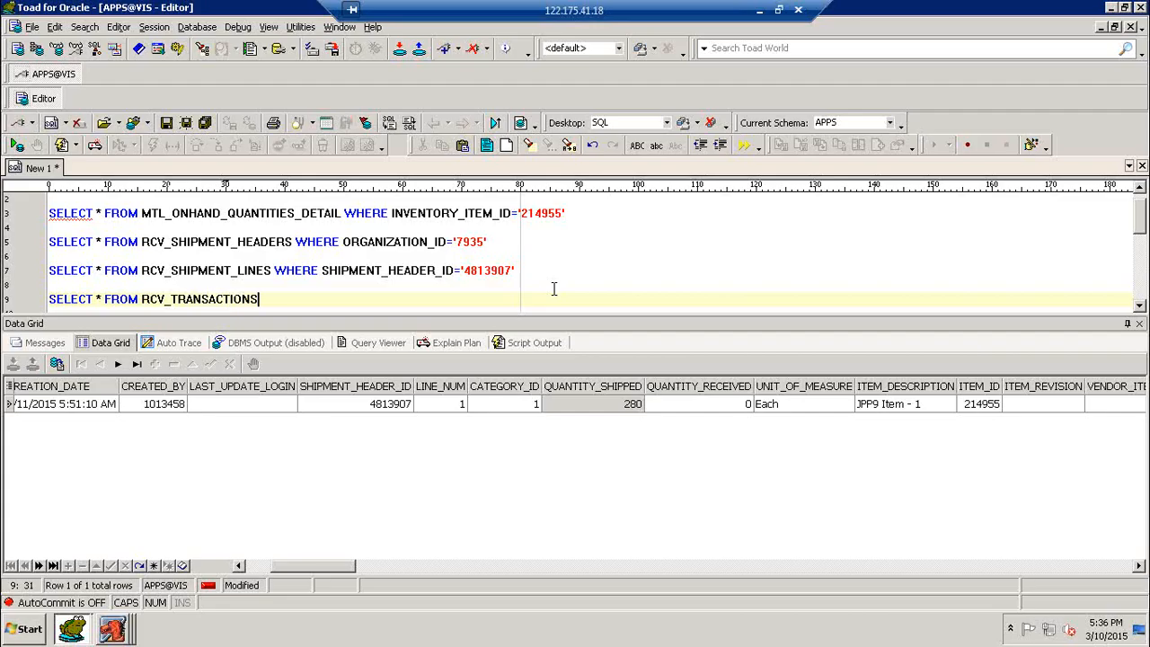
pyautogui.press('F9')
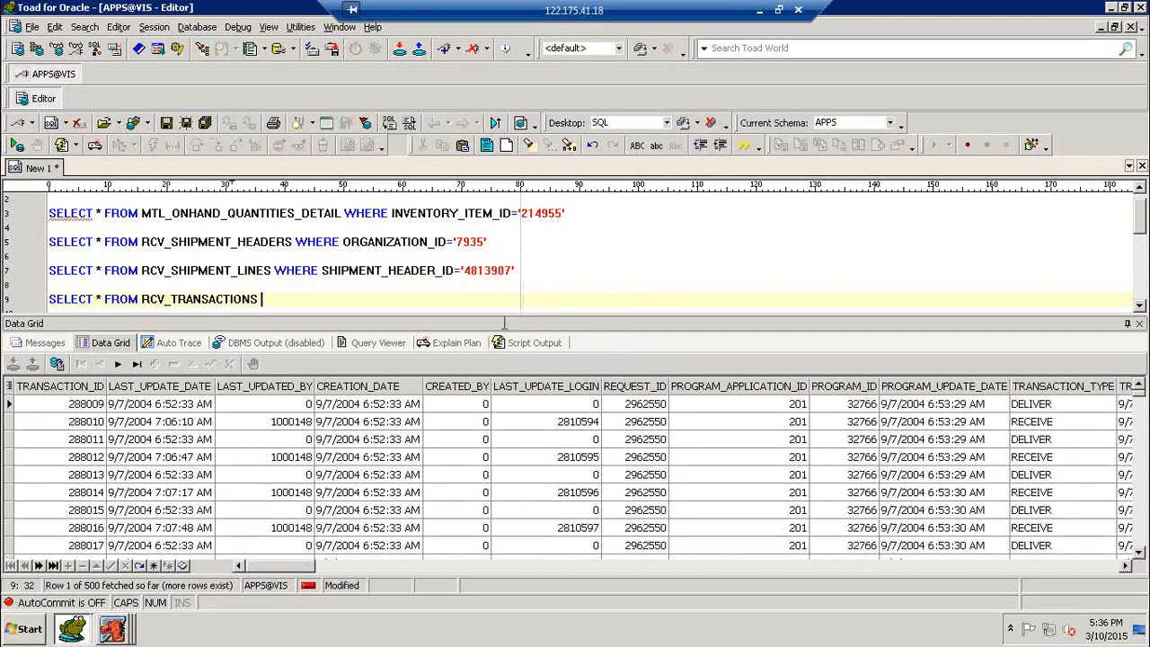
# - Apply the SHIPMENT_HEADER_ID='4813907' filter to RCV_TRANSACTIONS, get no rows, and return to Oracle Applications
pyautogui.moveTo(274, 269); pyautogui.dragTo(518, 273)
pyautogui.hotkey('ctrl', 'c')
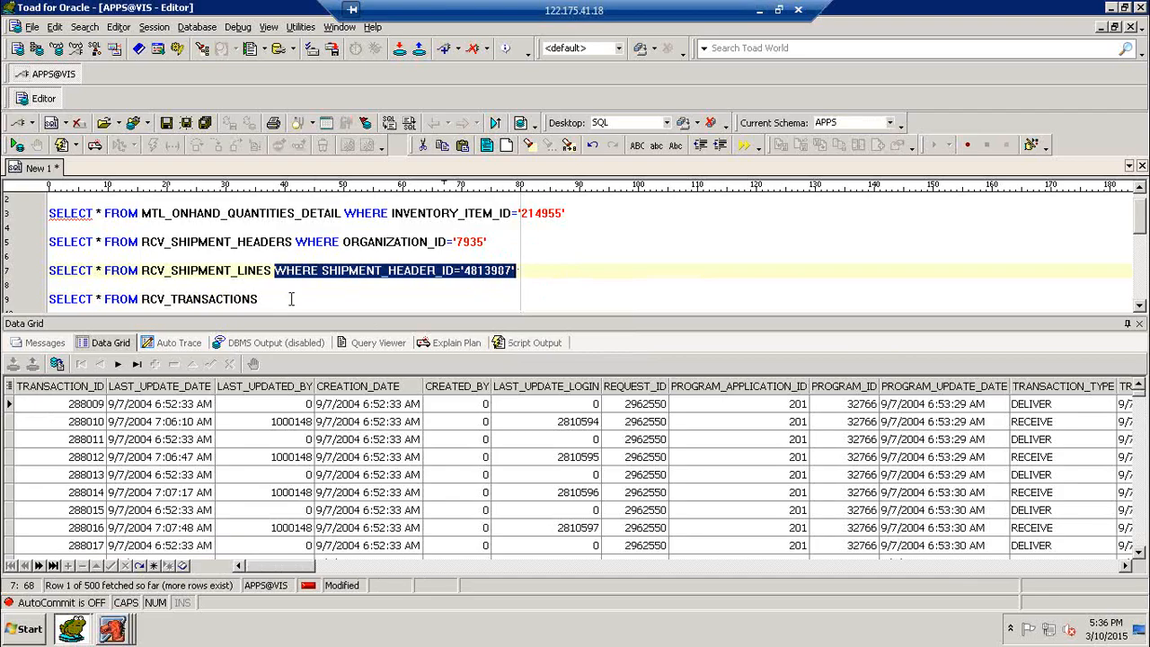
pyautogui.click(364, 297)
pyautogui.hotkey('ctrl', 'v')
pyautogui.hotkey('ctrl', 'Return')
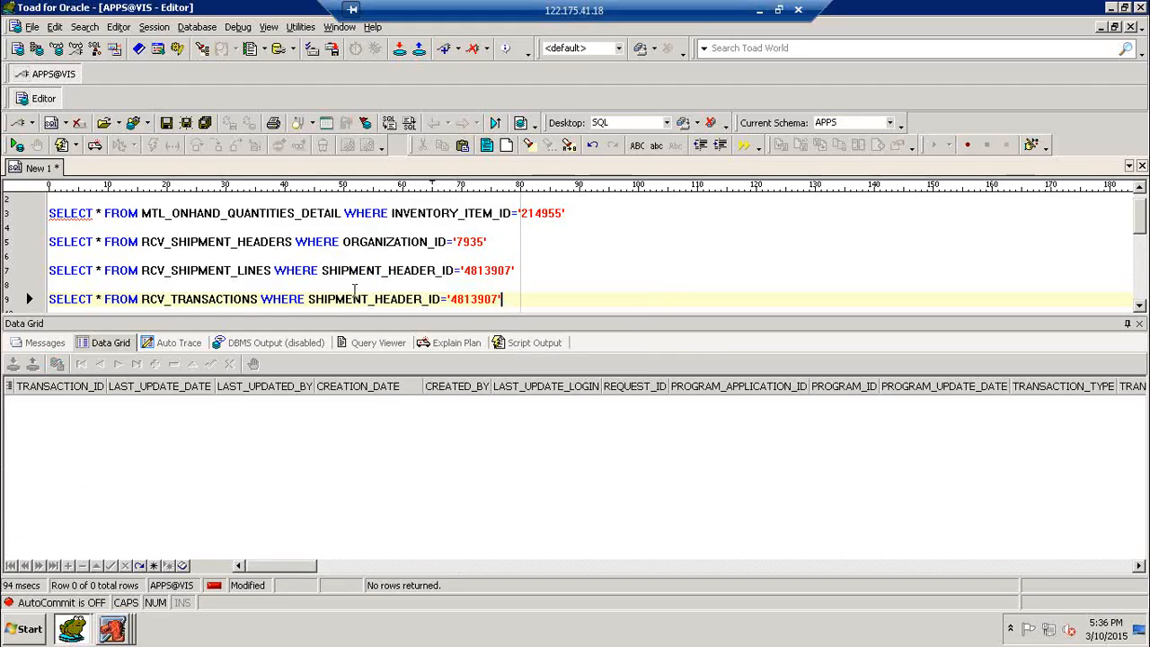
pyautogui.click(114, 628)
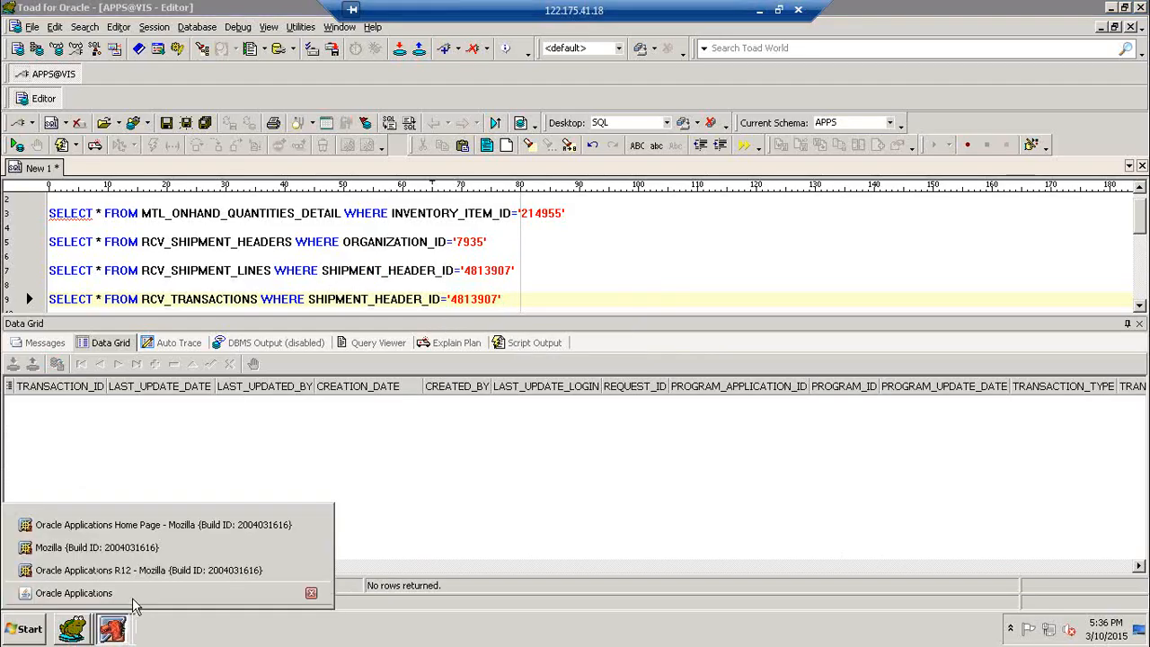
pyautogui.click(81, 591)
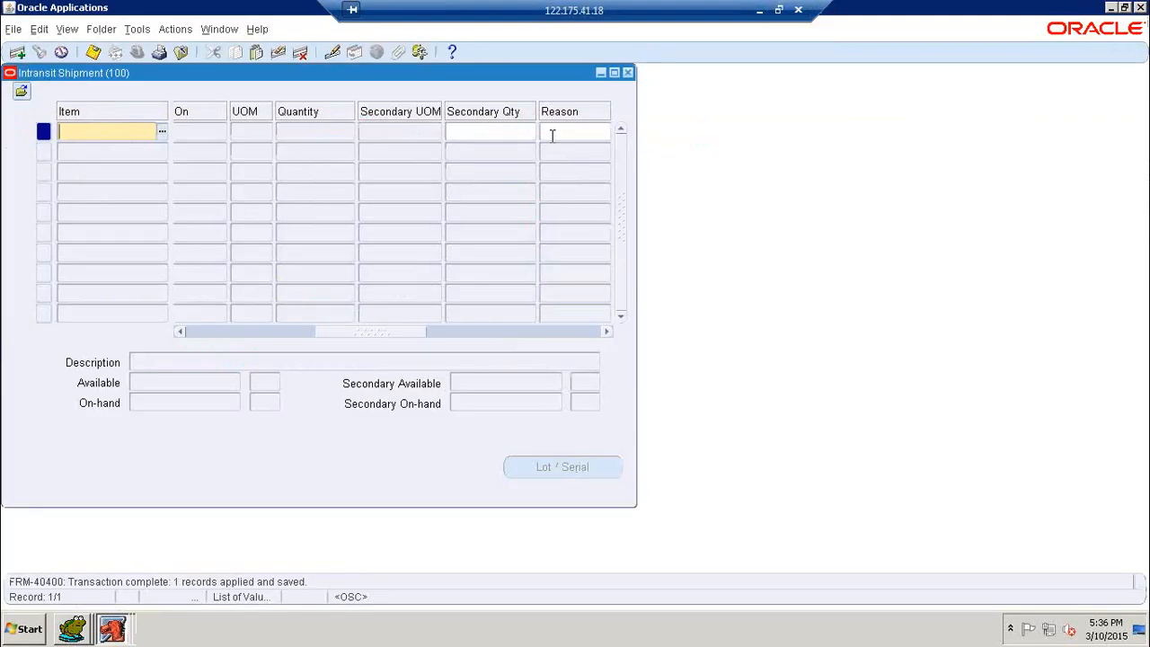
# - Close the Intransit Shipment and Inter-org Transfer forms and change organization to 201
pyautogui.click(627, 73)
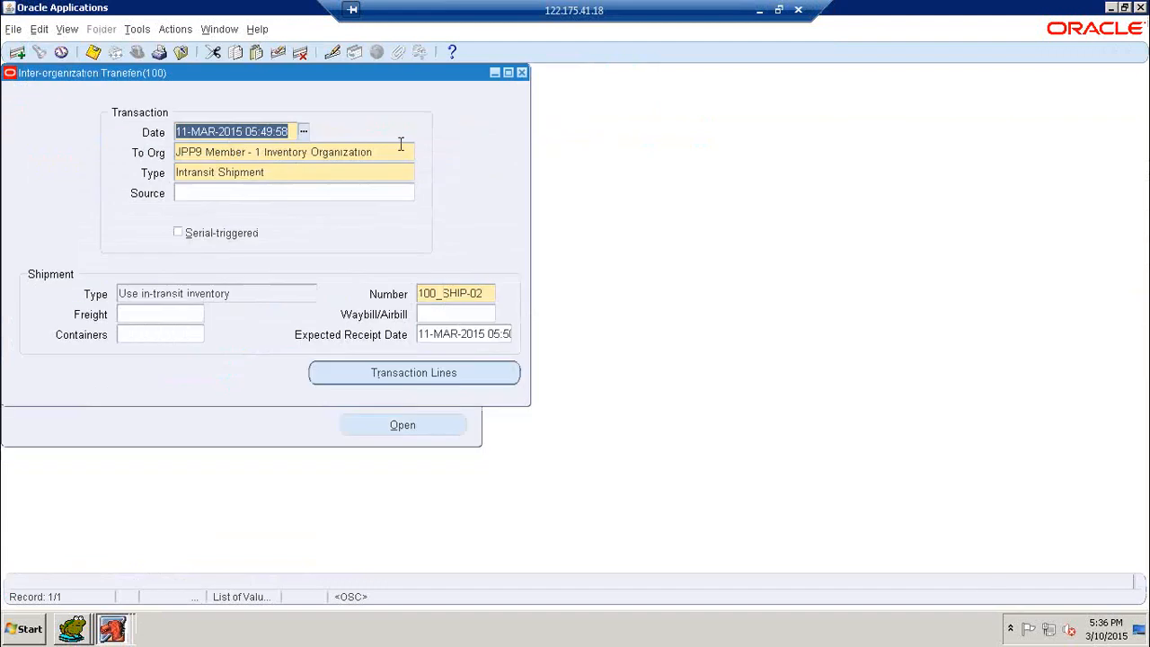
pyautogui.click(523, 73)
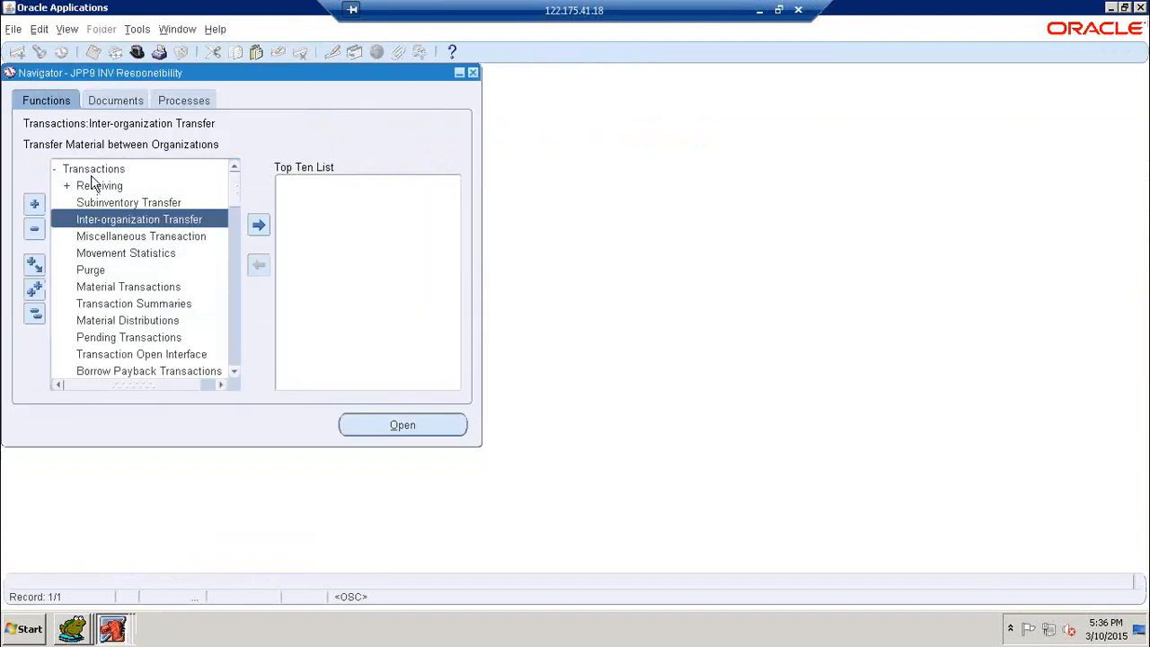
pyautogui.doubleClick(92, 173)
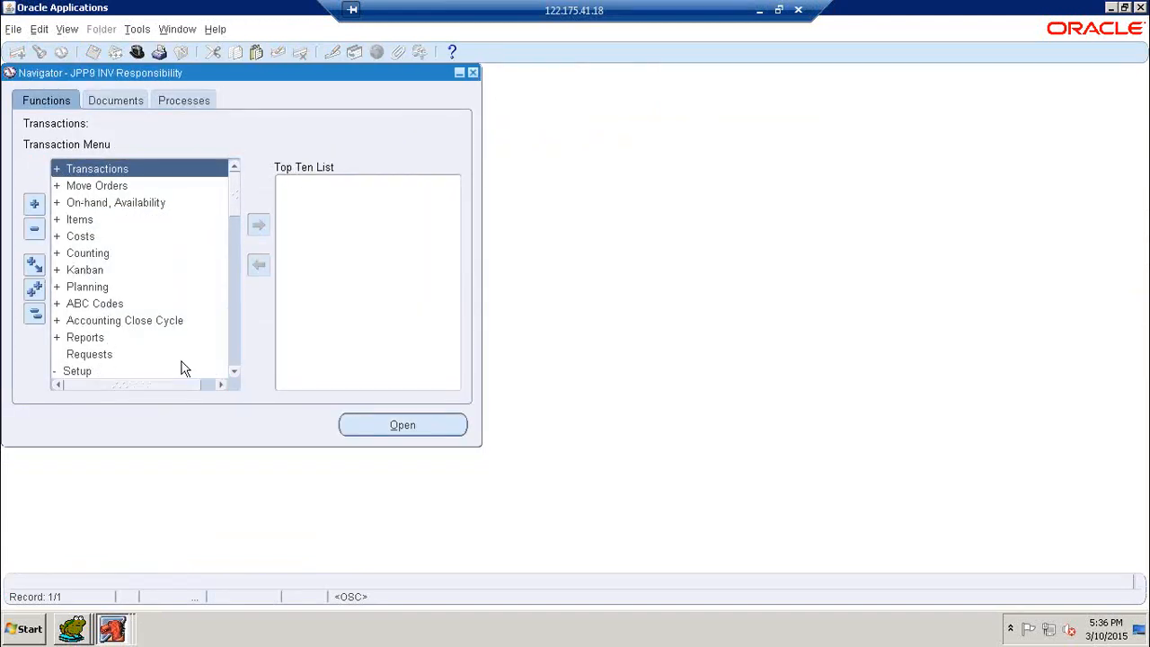
pyautogui.moveTo(237, 208); pyautogui.dragTo(232, 336)
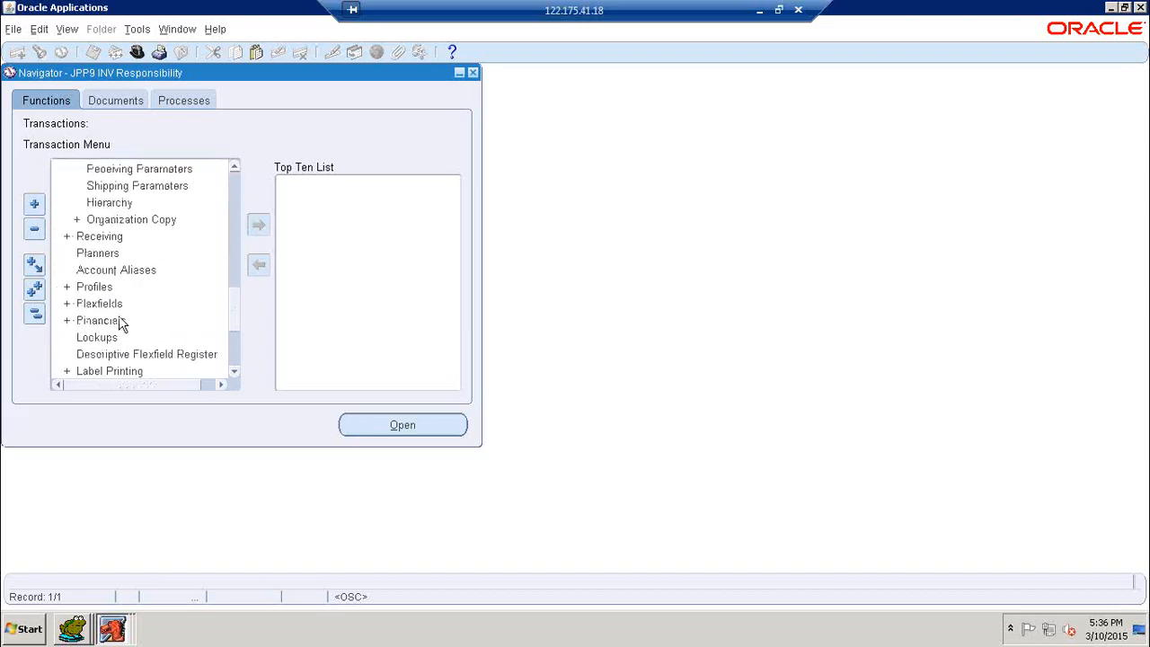
pyautogui.scroll(-1, 157, 310)
pyautogui.scroll(-1, 160, 316)
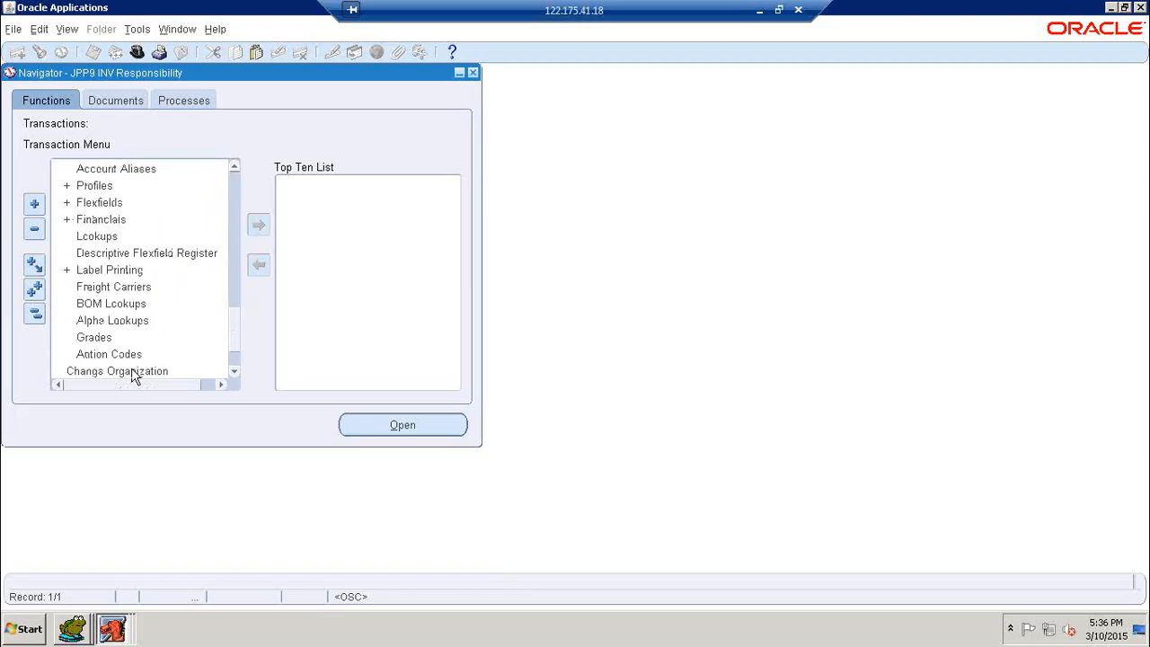
pyautogui.doubleClick(136, 372)
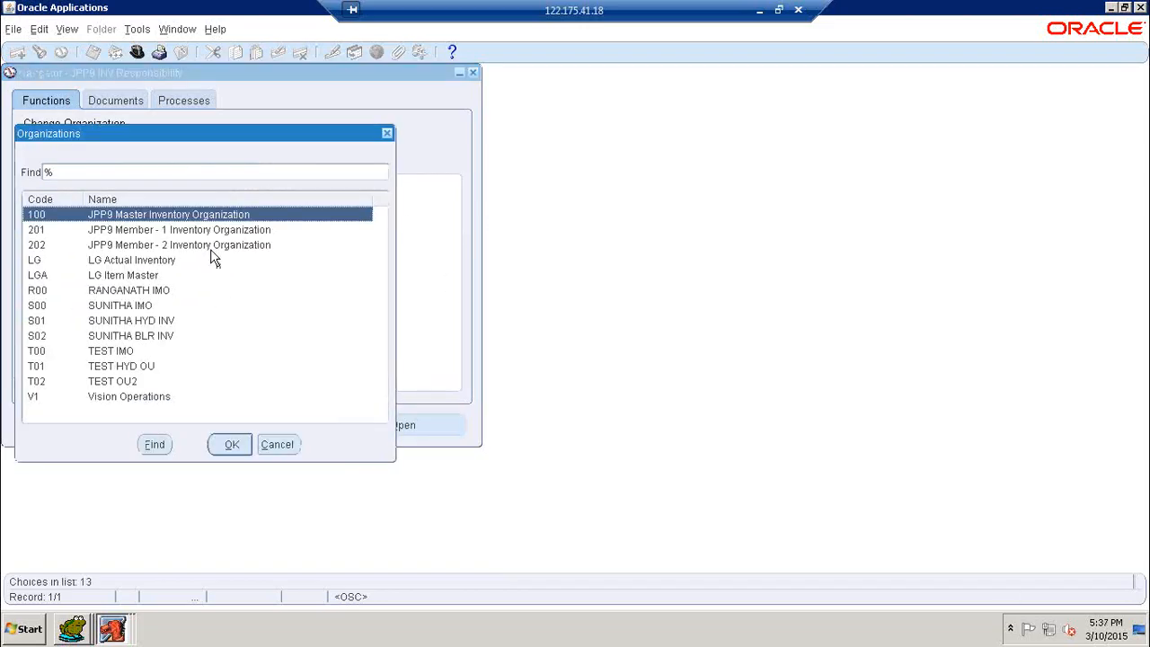
pyautogui.click(154, 235)
pyautogui.click(231, 446)
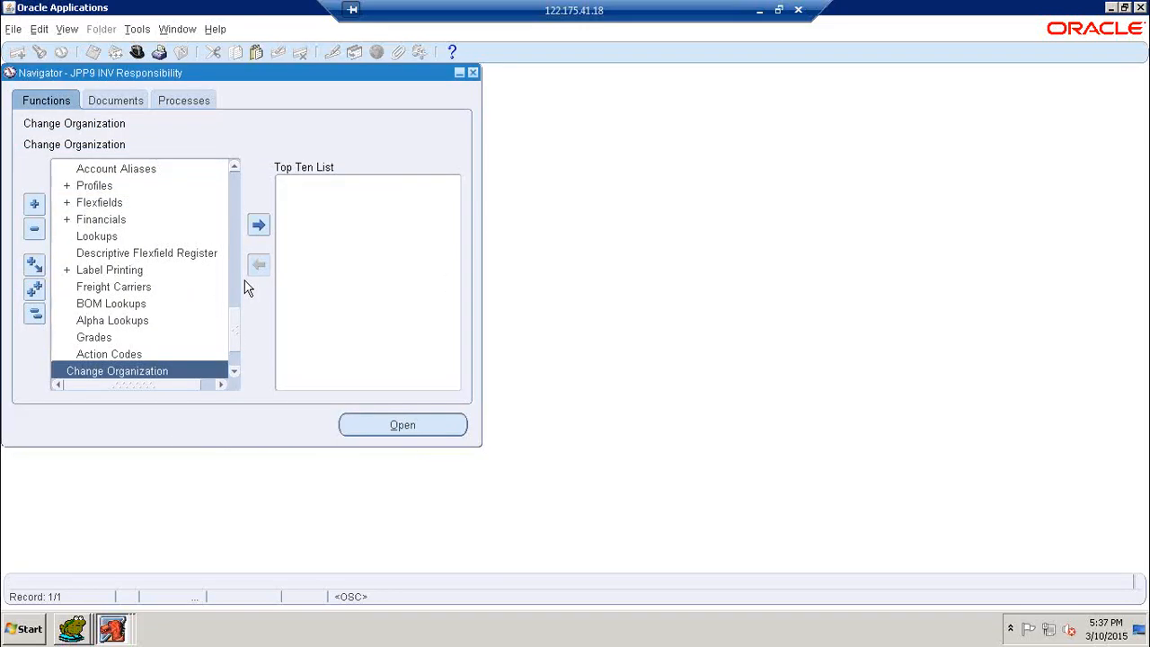
# - Open Transactions > Receiving > Receipts from the Navigator
pyautogui.moveTo(232, 314); pyautogui.dragTo(235, 168)
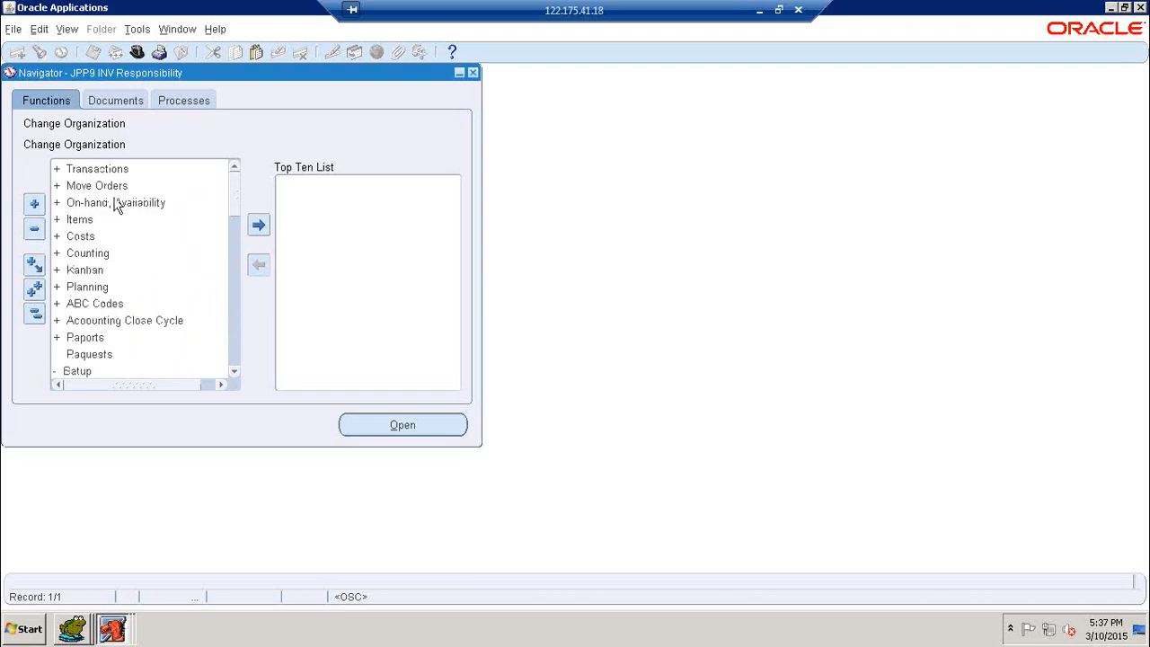
pyautogui.doubleClick(101, 171)
pyautogui.doubleClick(65, 186)
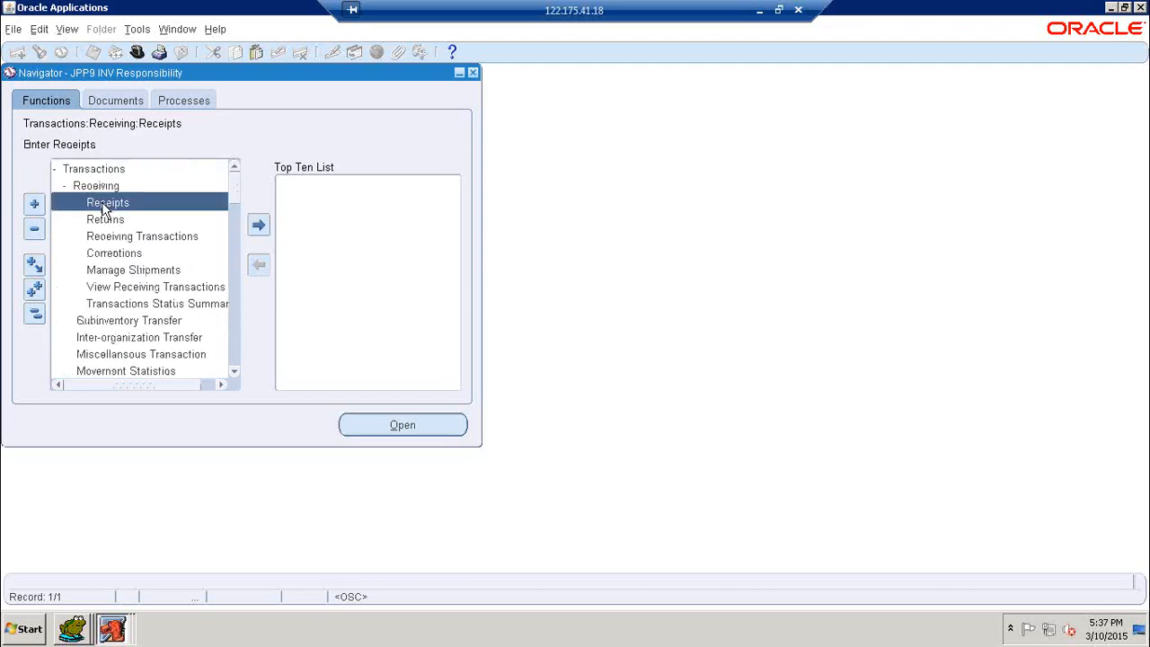
pyautogui.doubleClick(103, 201)
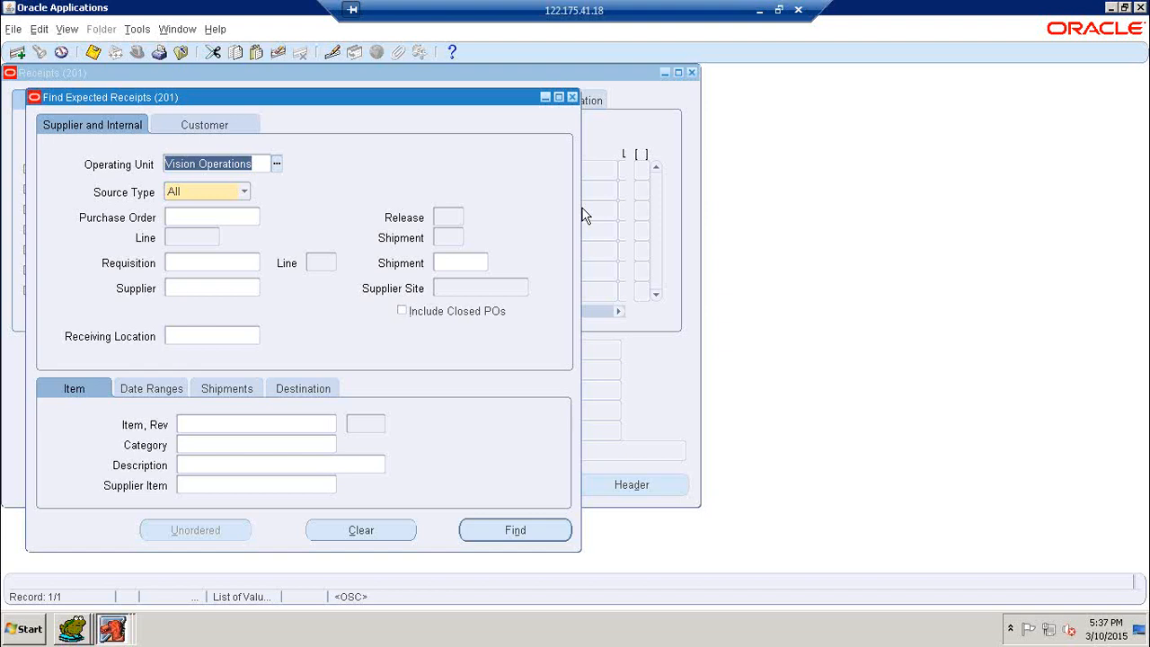
# - Search expected receipts for shipment 100_SHIP-02, entered as 100 and auto-completed, and find it
pyautogui.click(454, 262)
pyautogui.write('100')
pyautogui.press('Tab')
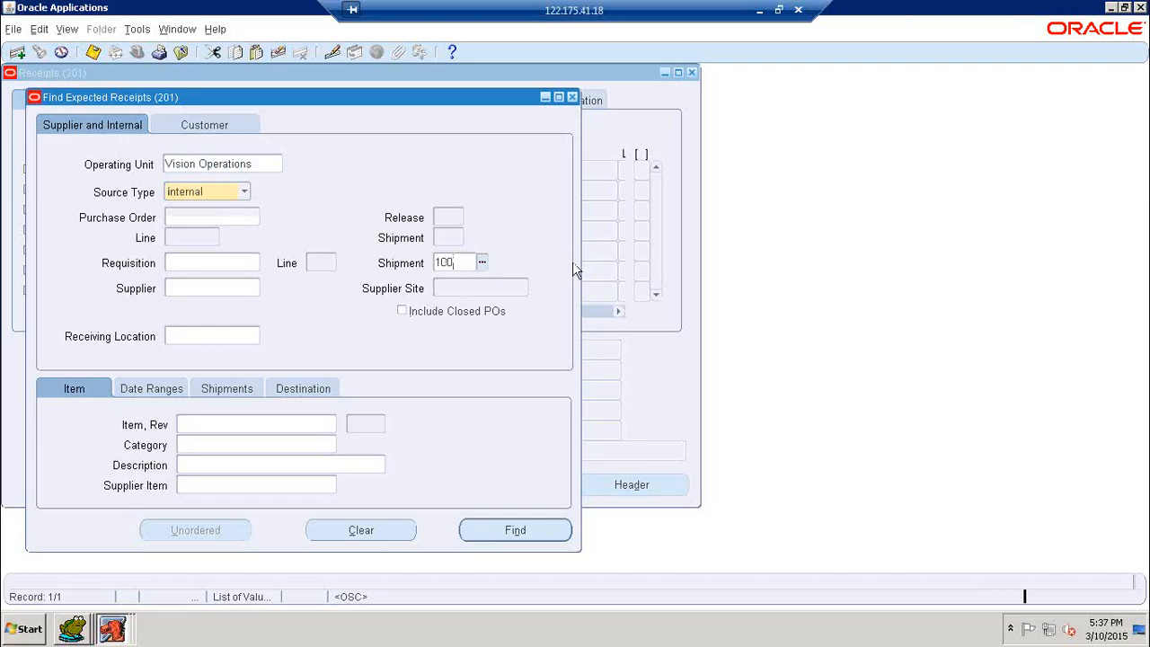
pyautogui.click(473, 267)
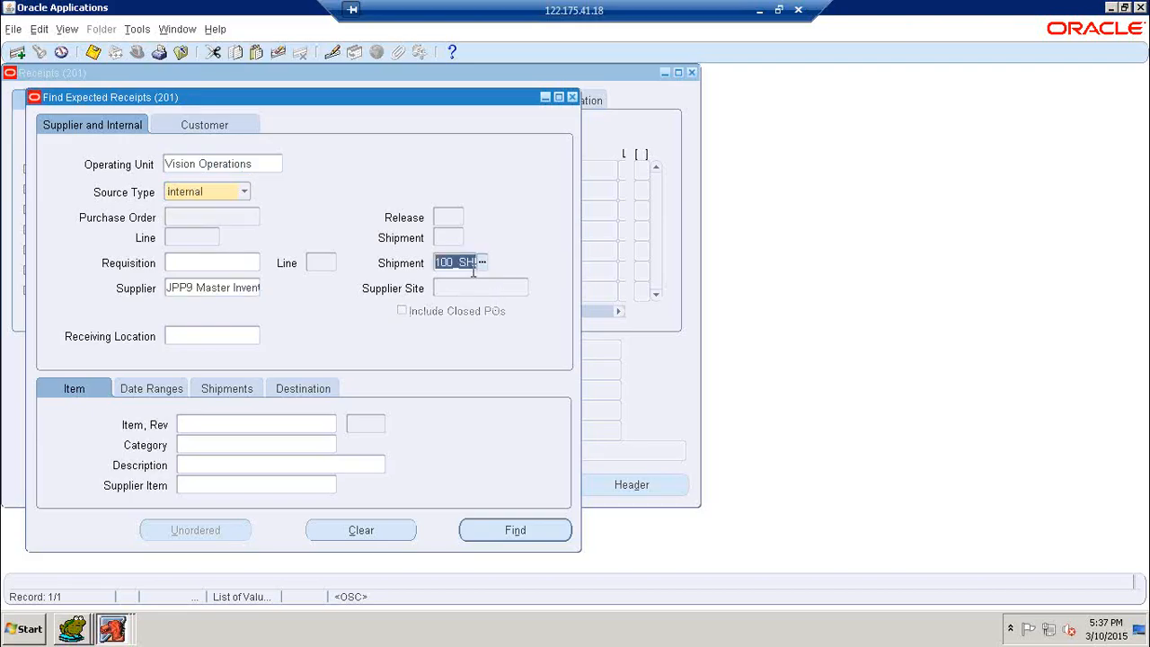
pyautogui.press('End')
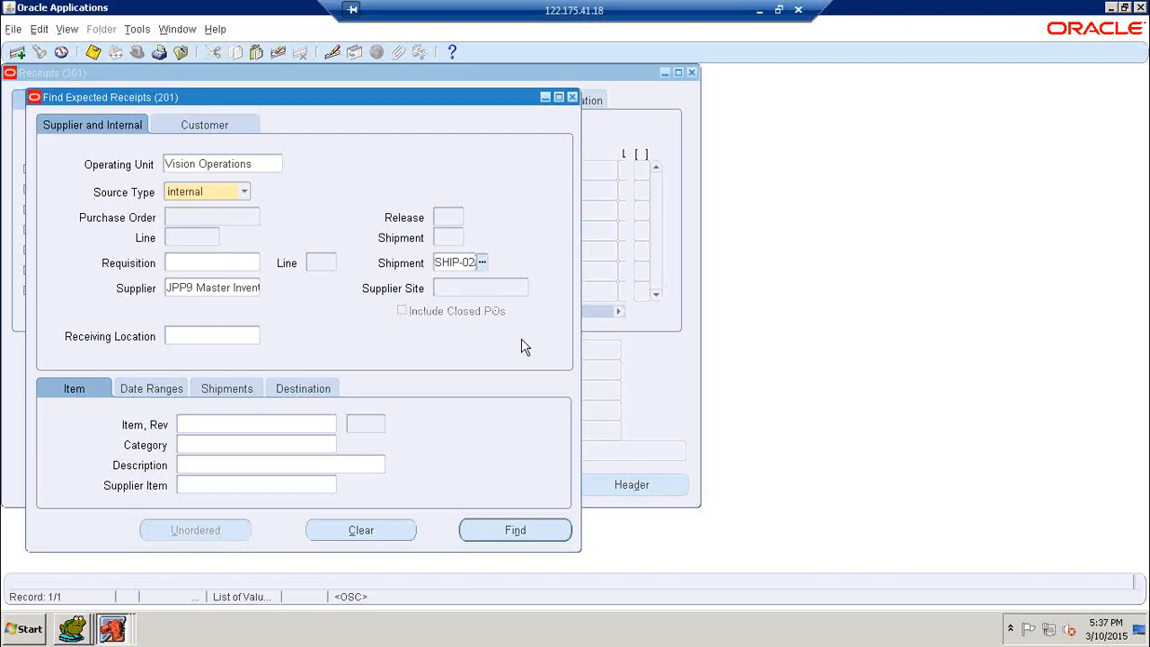
pyautogui.click(518, 534)
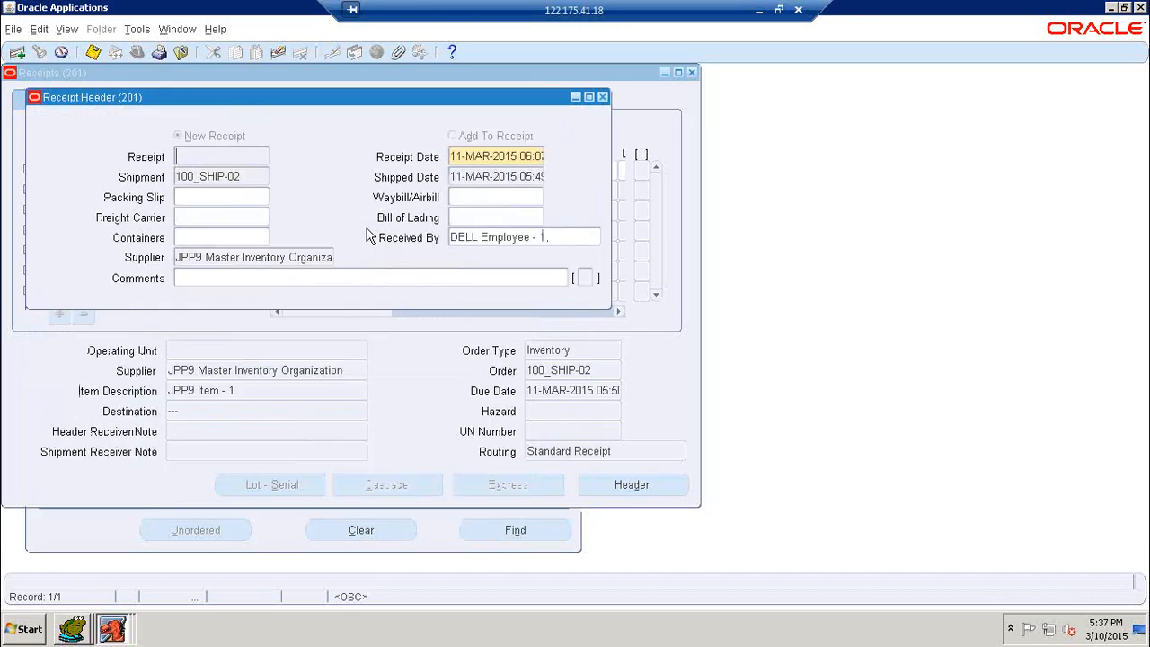
# - Select the JPP9 Item - 1 line for receiving its 280 Each
pyautogui.click(385, 347)
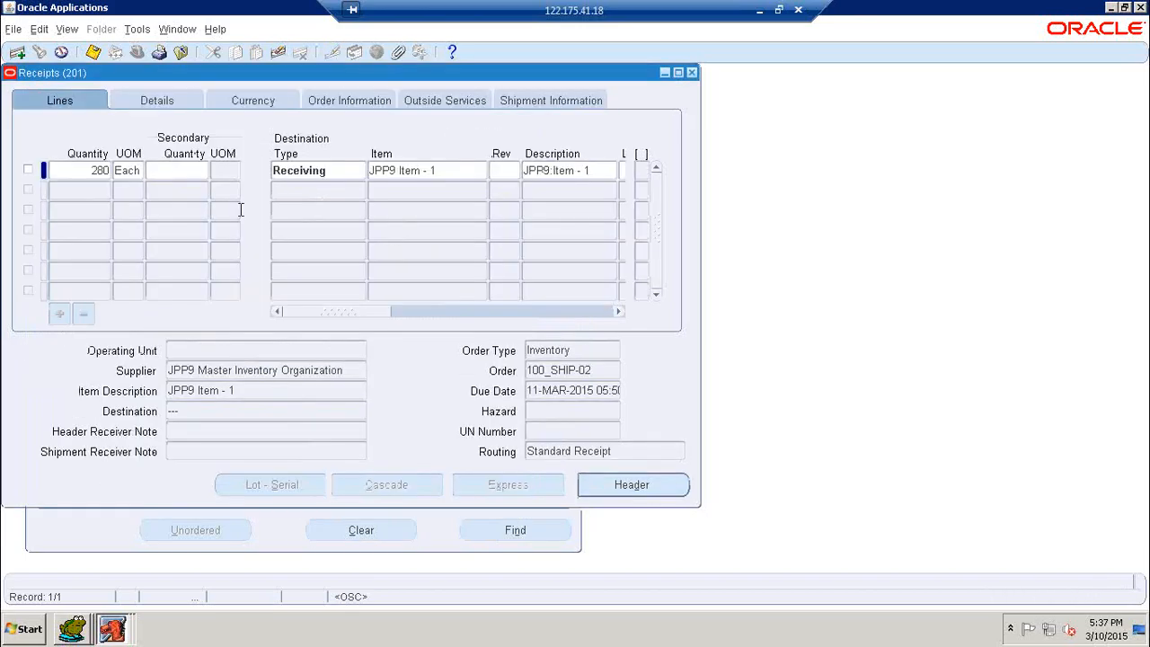
pyautogui.click(329, 175)
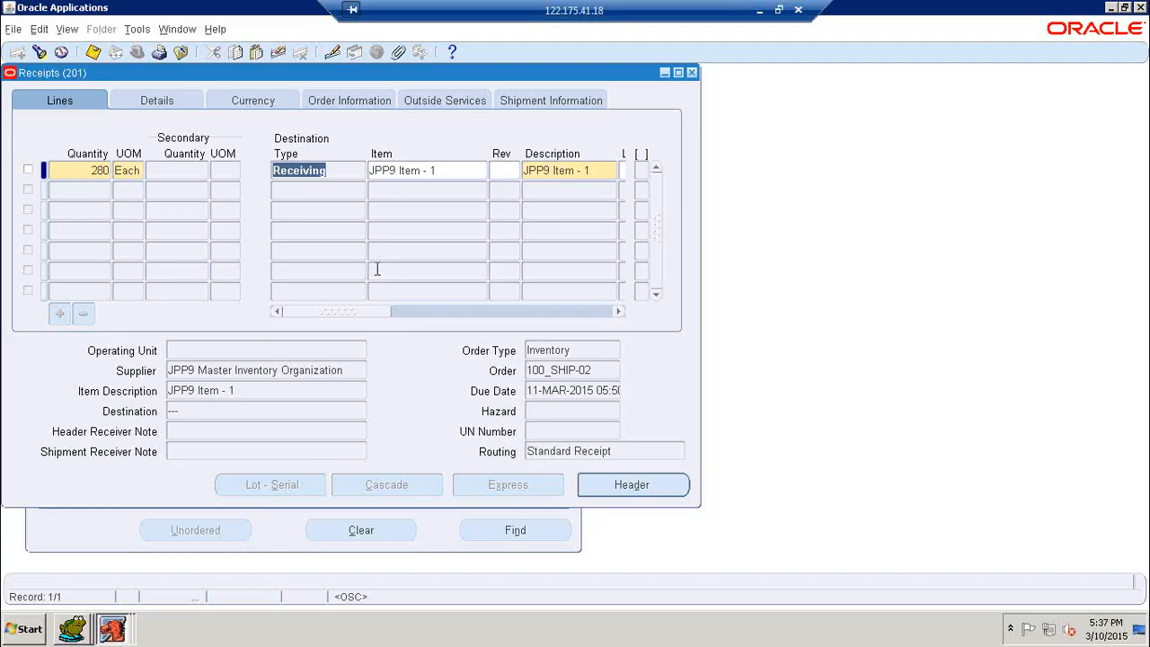
pyautogui.click(29, 171)
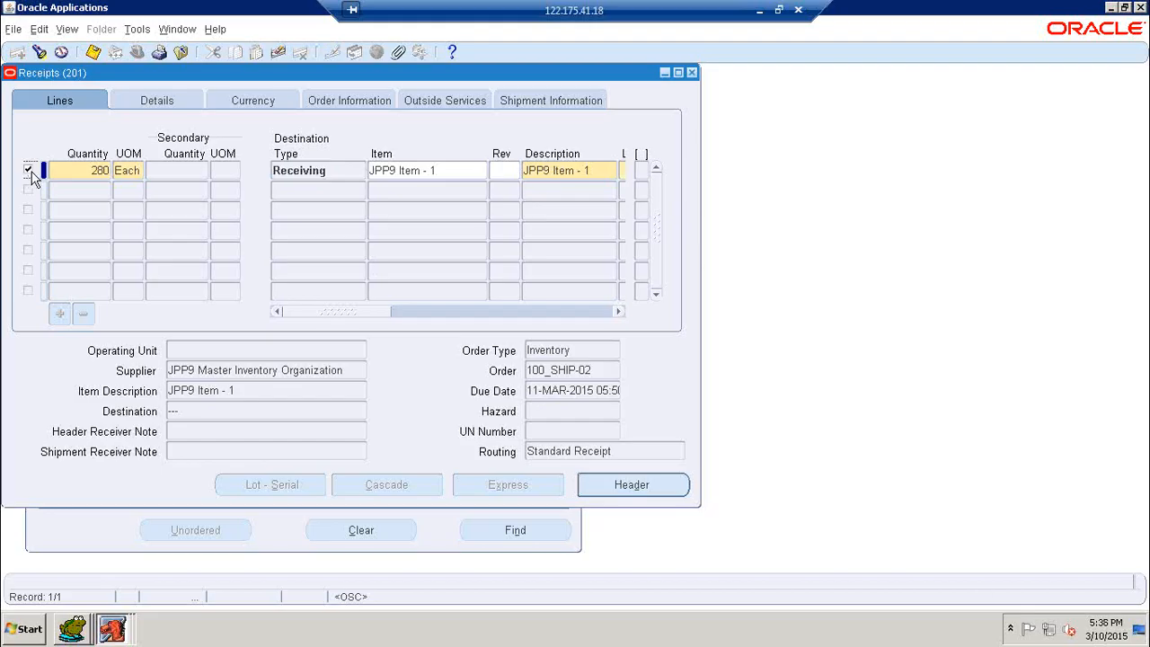
pyautogui.moveTo(352, 314); pyautogui.dragTo(460, 314)
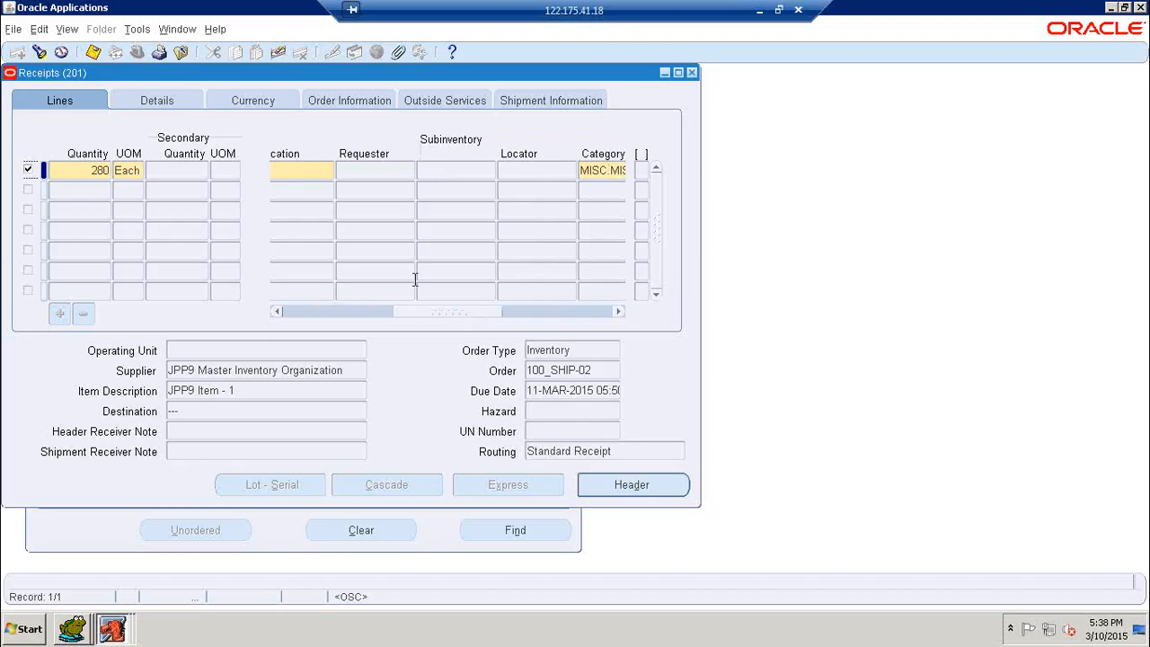
pyautogui.moveTo(416, 313); pyautogui.dragTo(380, 313)
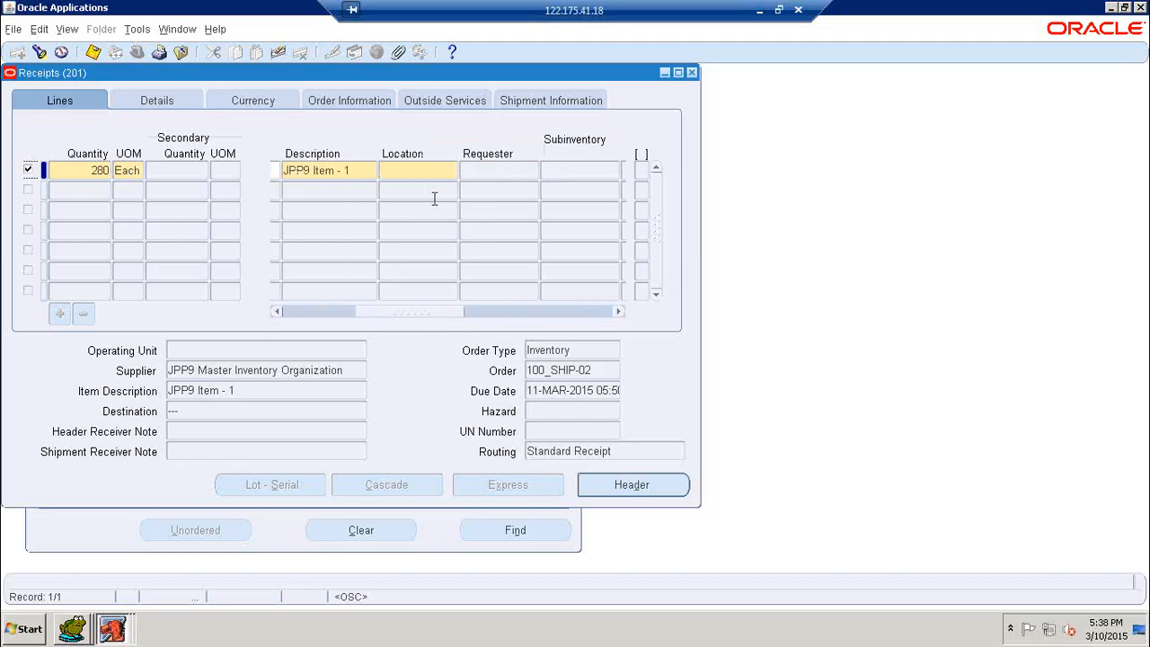
# - Set location JPP9 Locations, save, and confirm the receipt number is 2
pyautogui.click(419, 173)
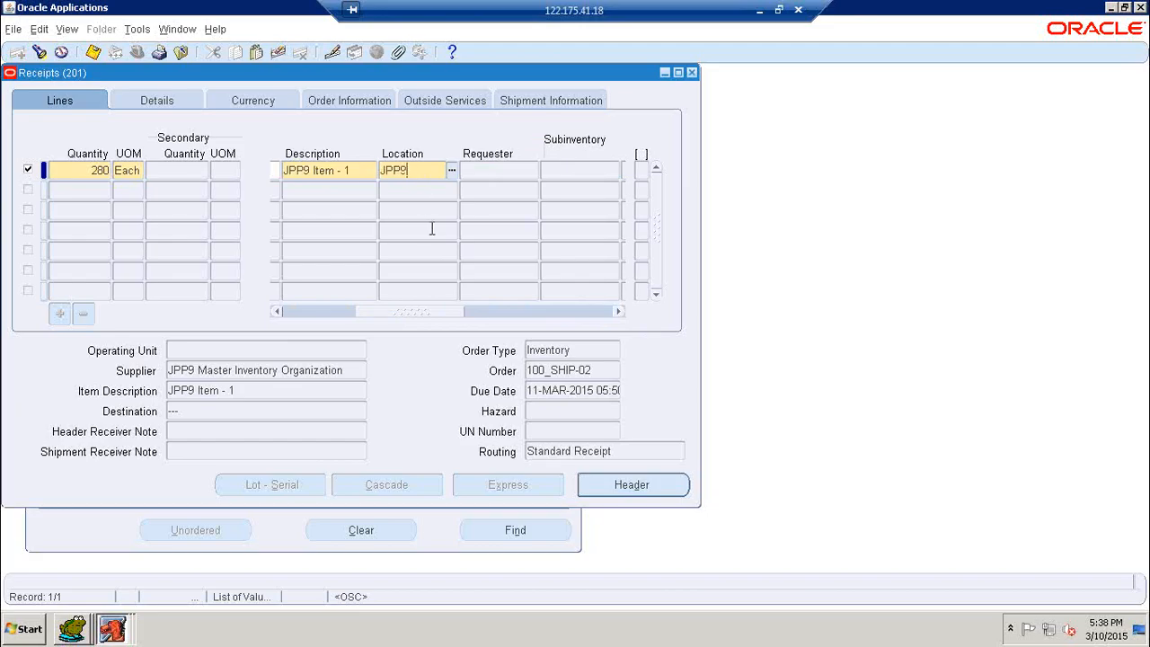
pyautogui.write('JPP9')
pyautogui.press('Tab')
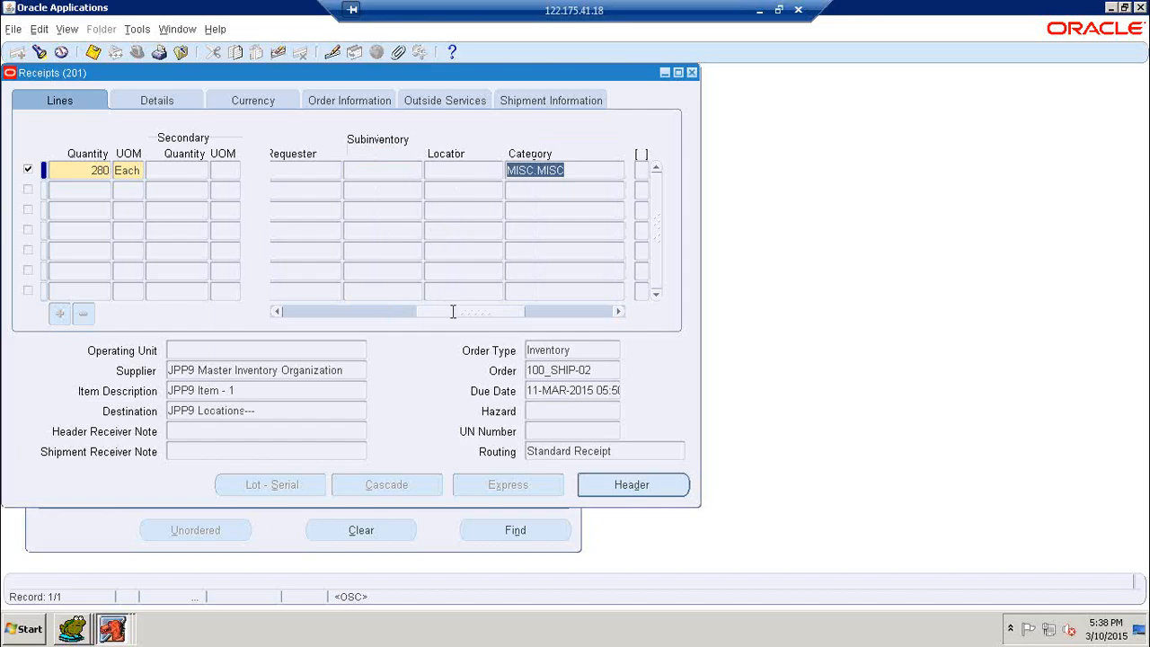
pyautogui.moveTo(454, 310); pyautogui.dragTo(373, 313)
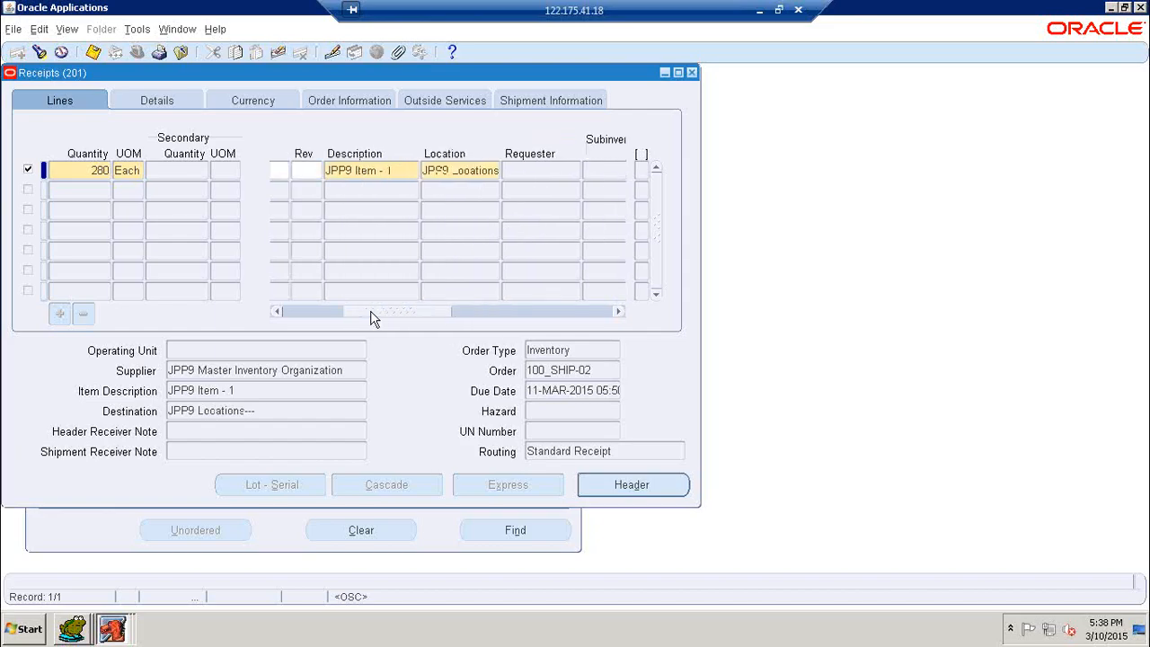
pyautogui.click(490, 179)
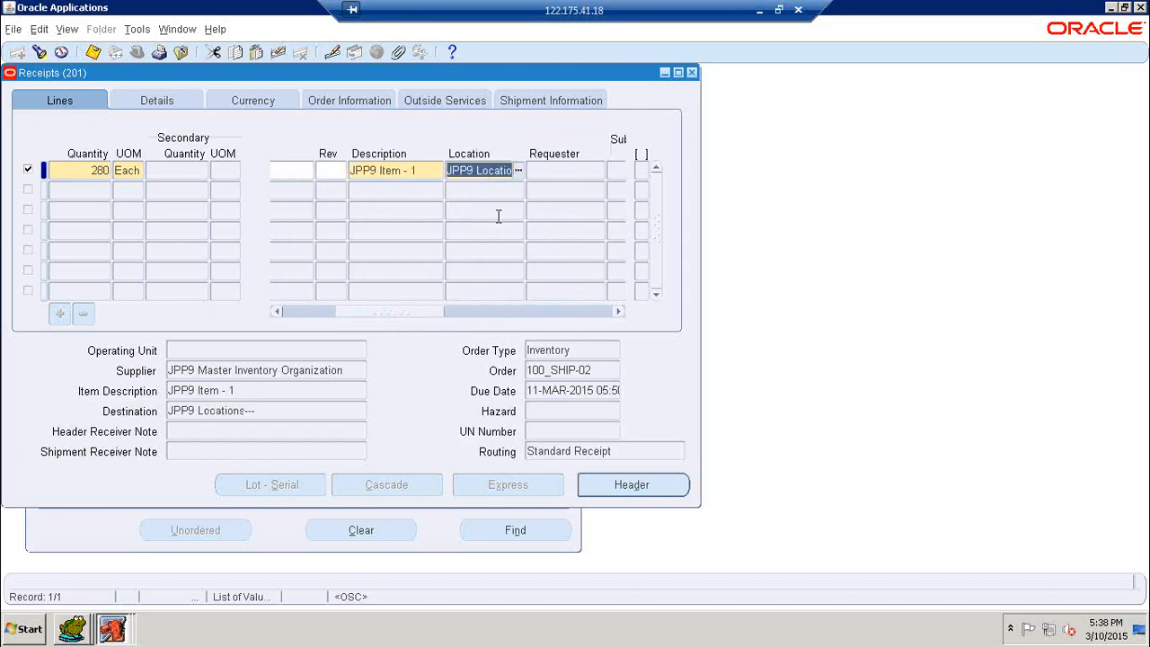
pyautogui.click(94, 53)
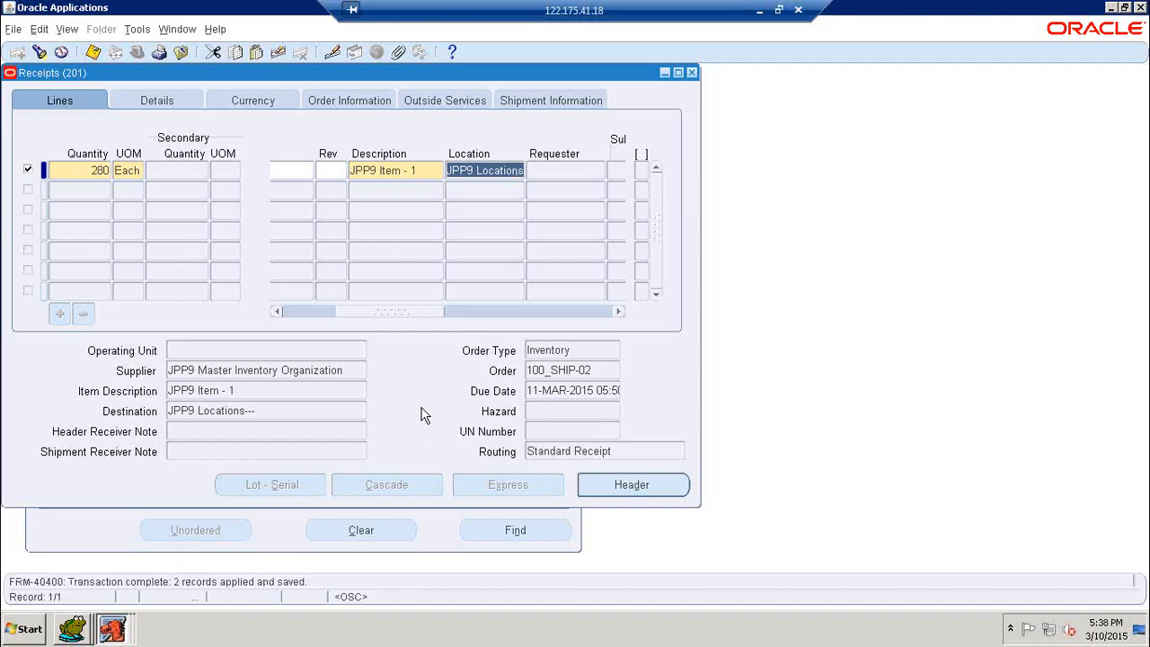
pyautogui.click(620, 485)
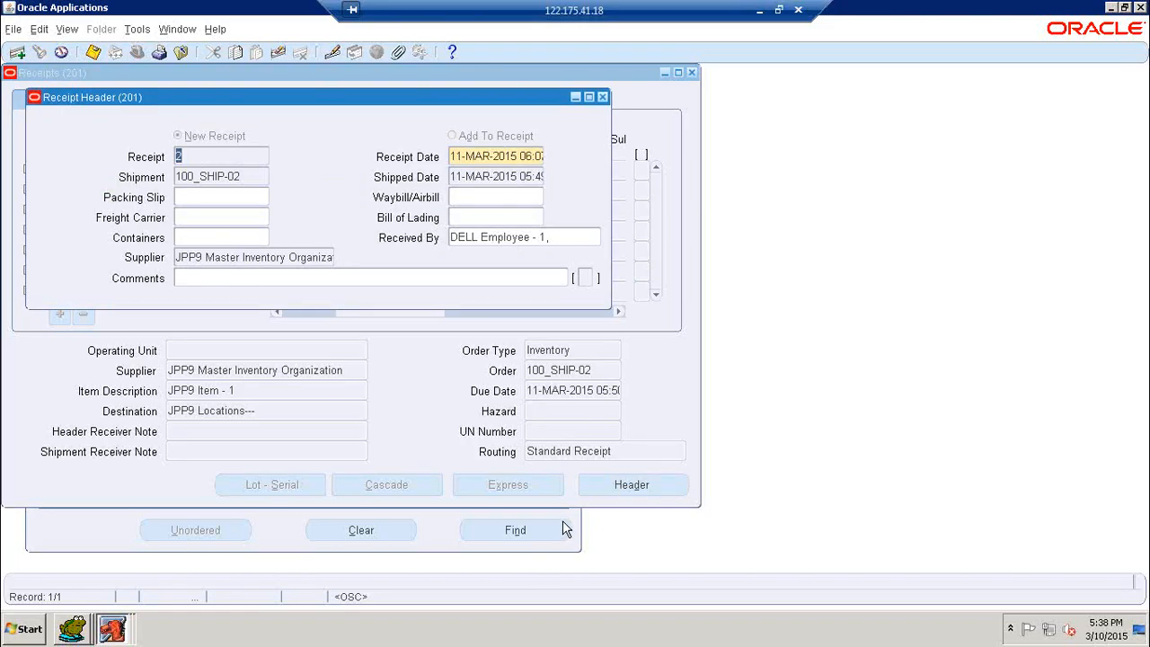
pyautogui.click(83, 627)
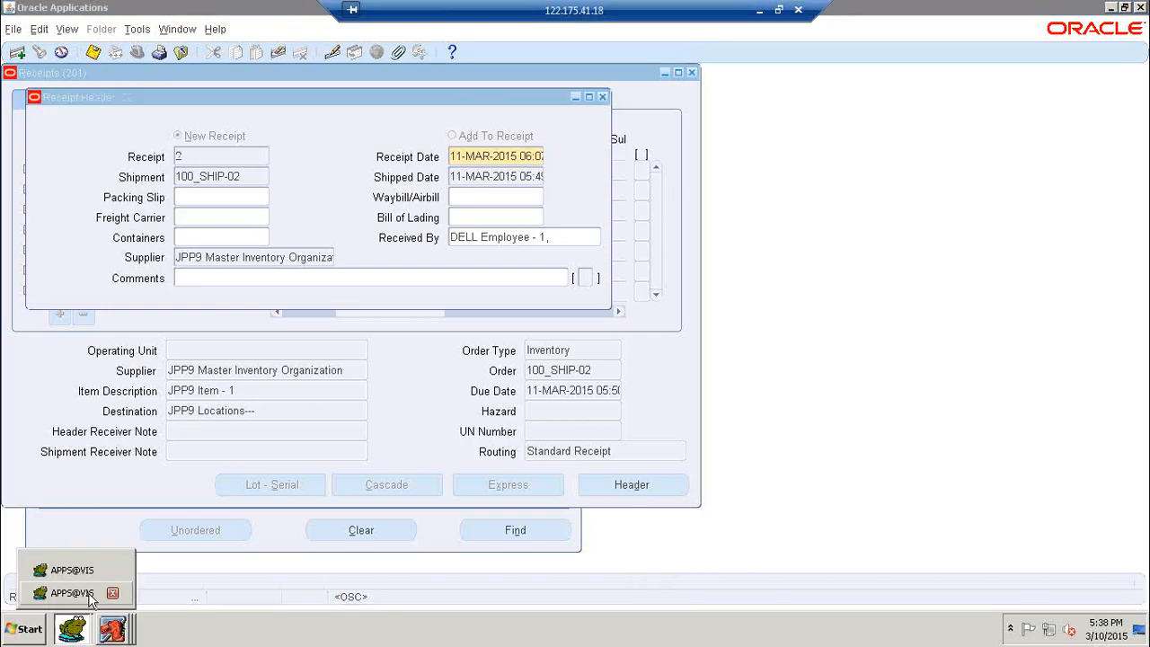
# - In Toad, run the RCV_SHIPMENT_HEADERS query and confirm receipt 2 for shipment 100_SHIP-02
pyautogui.click(90, 570)
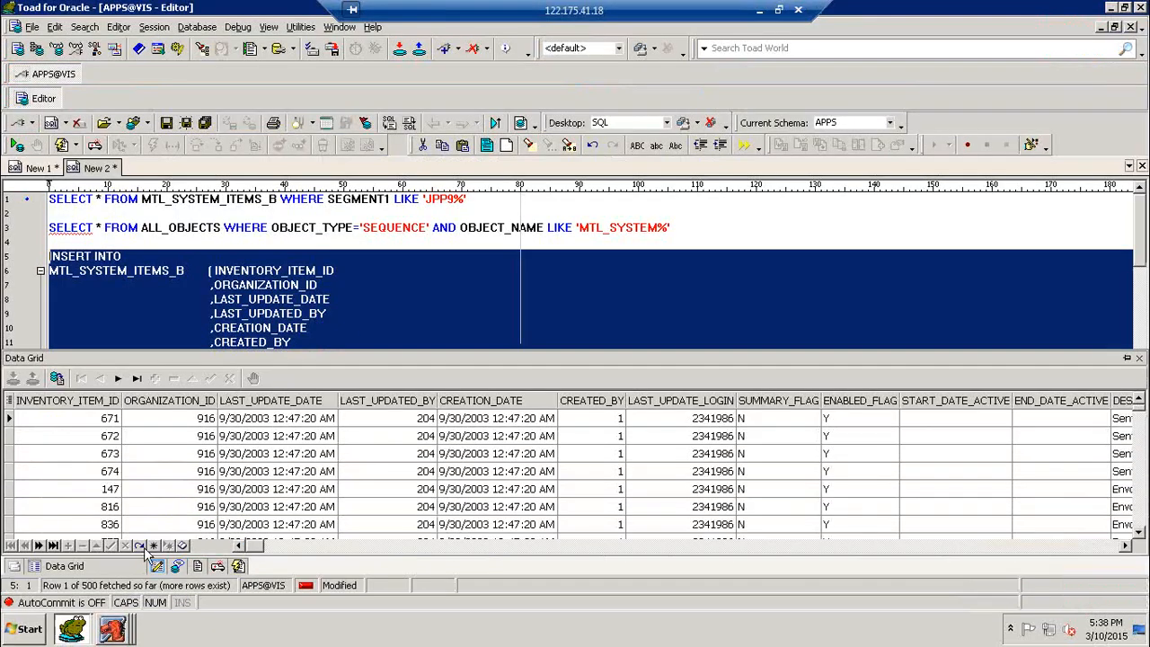
pyautogui.click(72, 627)
pyautogui.click(81, 593)
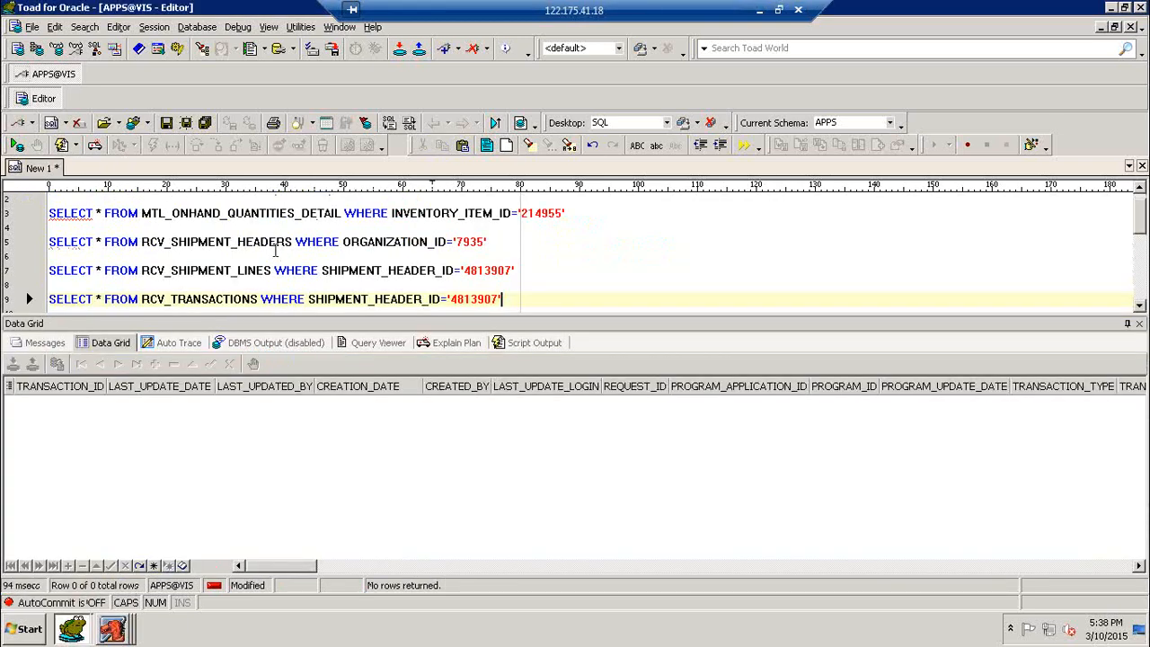
pyautogui.click(270, 243)
pyautogui.press('F9')
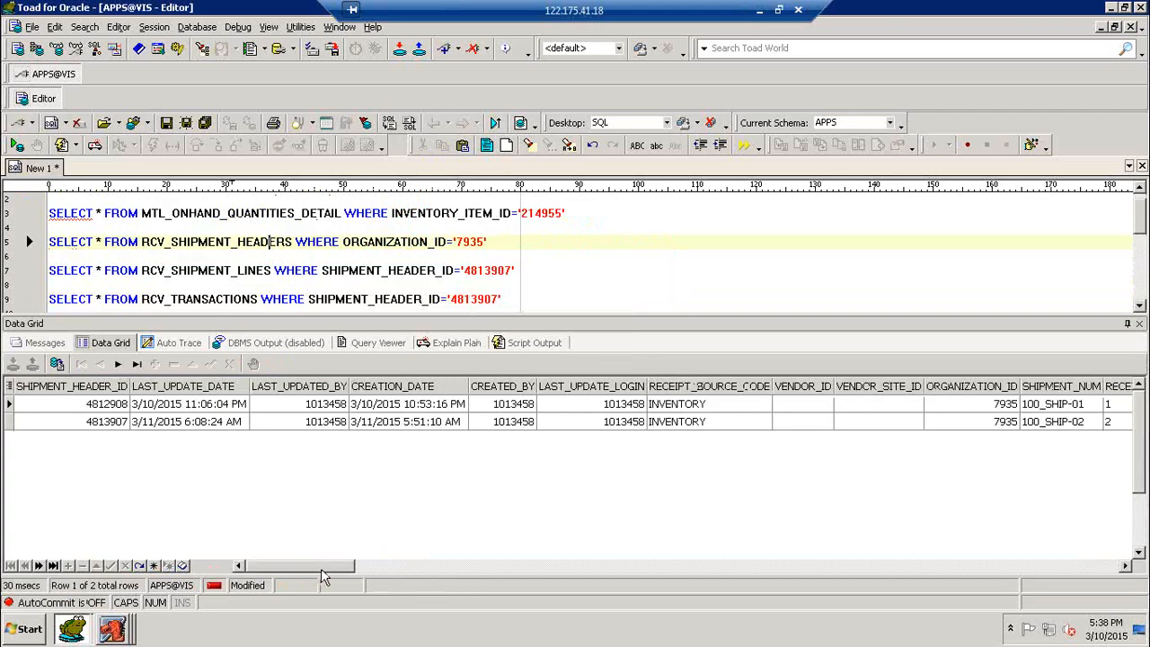
pyautogui.moveTo(322, 570); pyautogui.dragTo(358, 568)
pyautogui.click(786, 423)
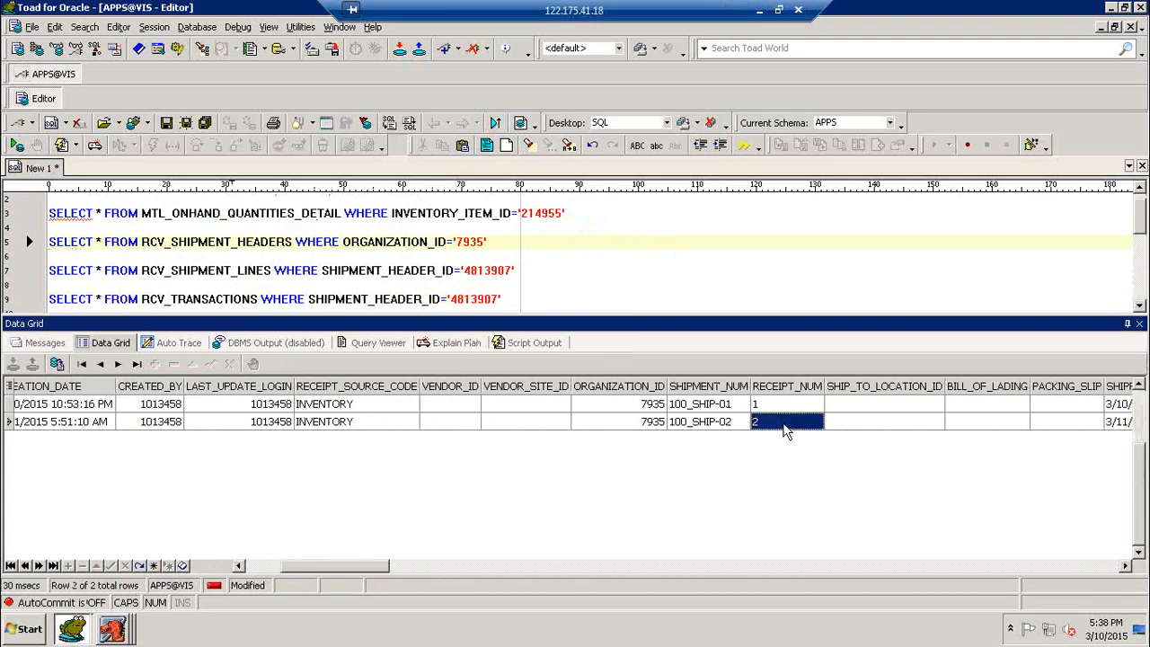
# - Run the RCV_SHIPMENT_LINES and RCV_TRANSACTIONS queries, confirming 280 received and one RECEIVE row
pyautogui.click(303, 274)
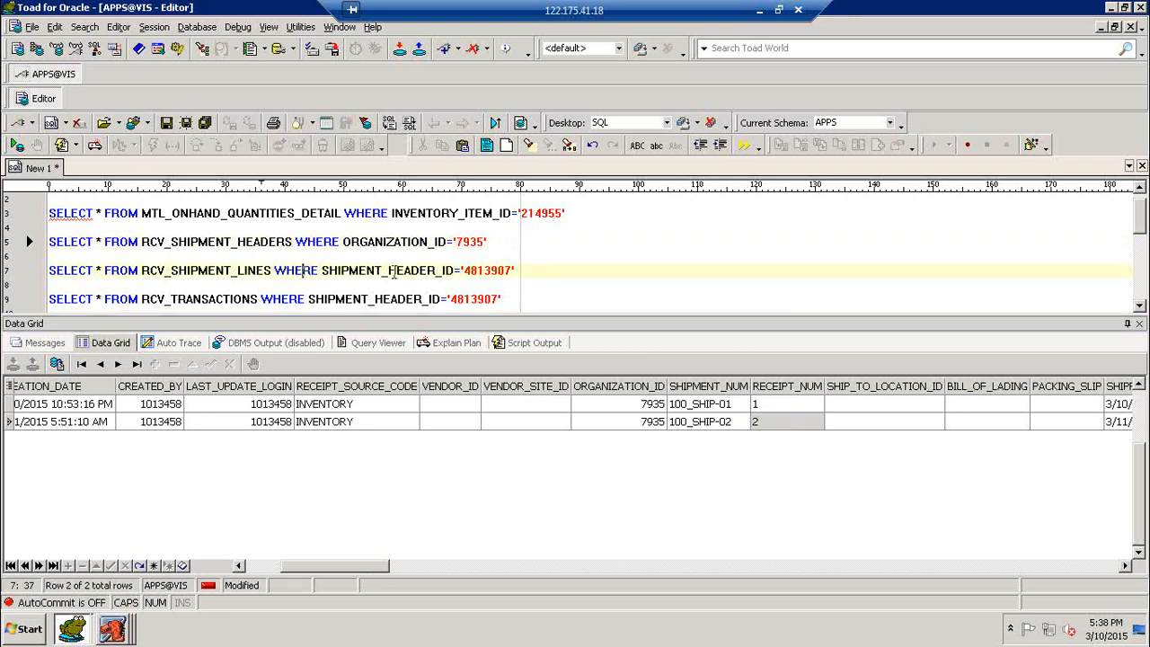
pyautogui.press('F9')
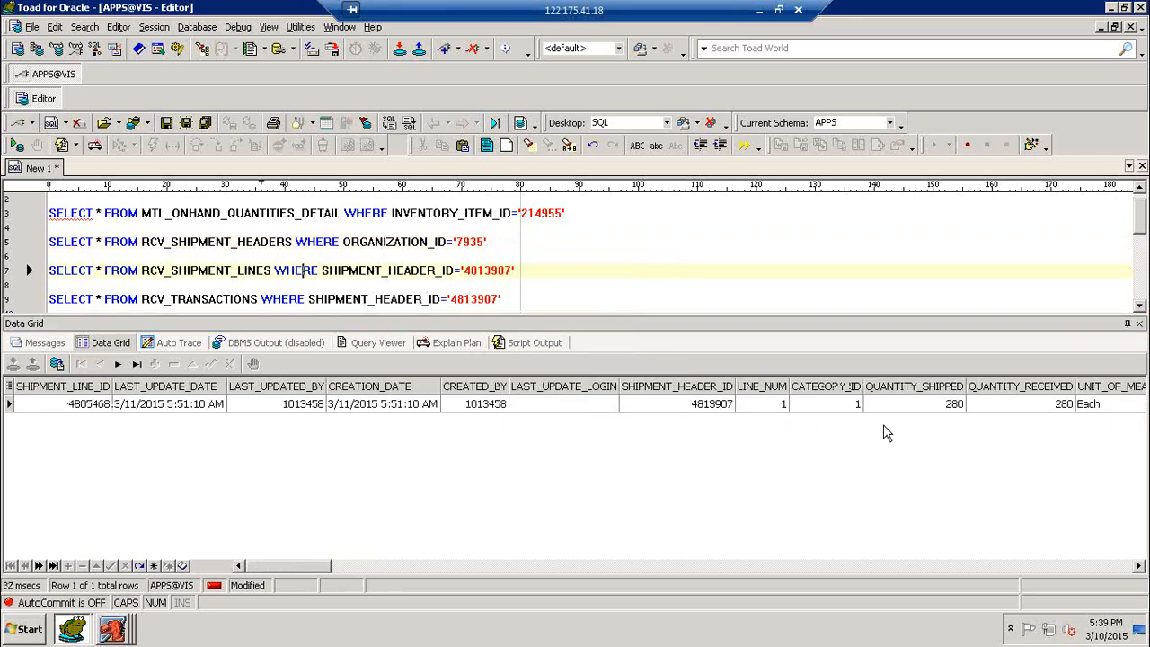
pyautogui.click(1042, 409)
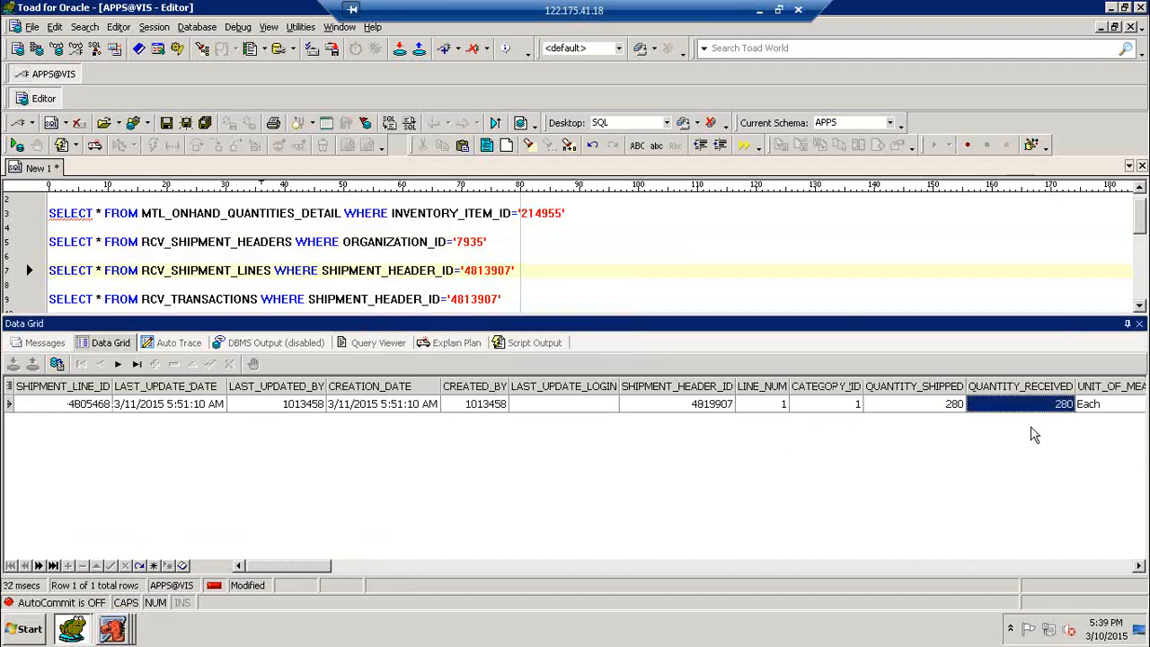
pyautogui.click(364, 300)
pyautogui.press('F9')
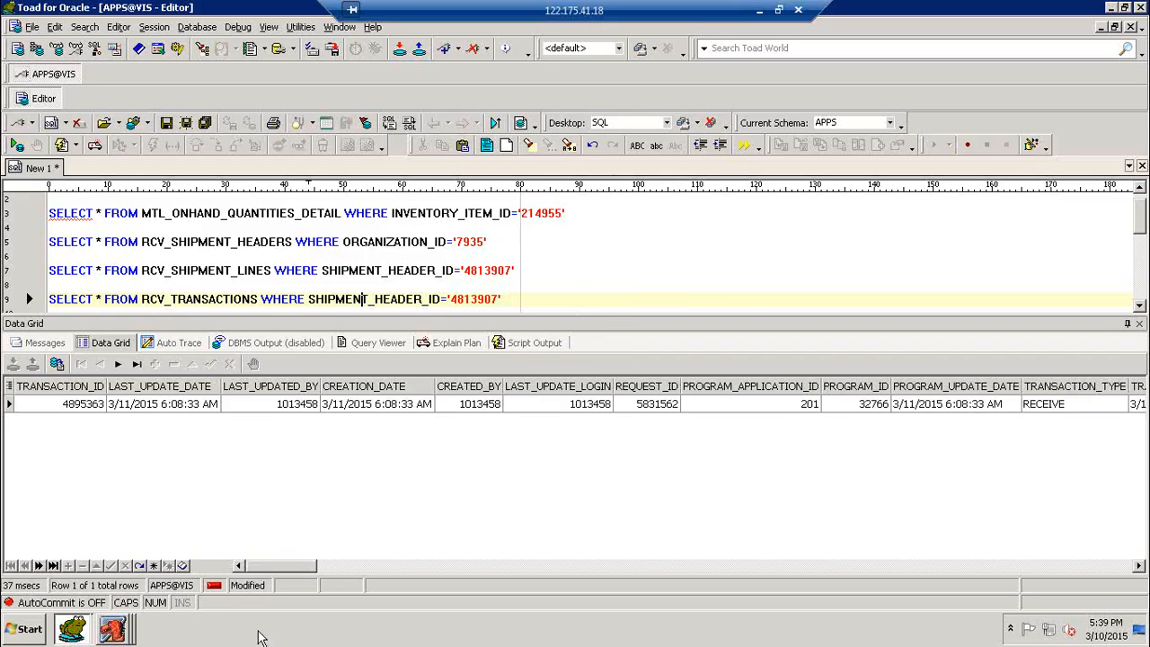
pyautogui.click(112, 634)
pyautogui.click(139, 595)
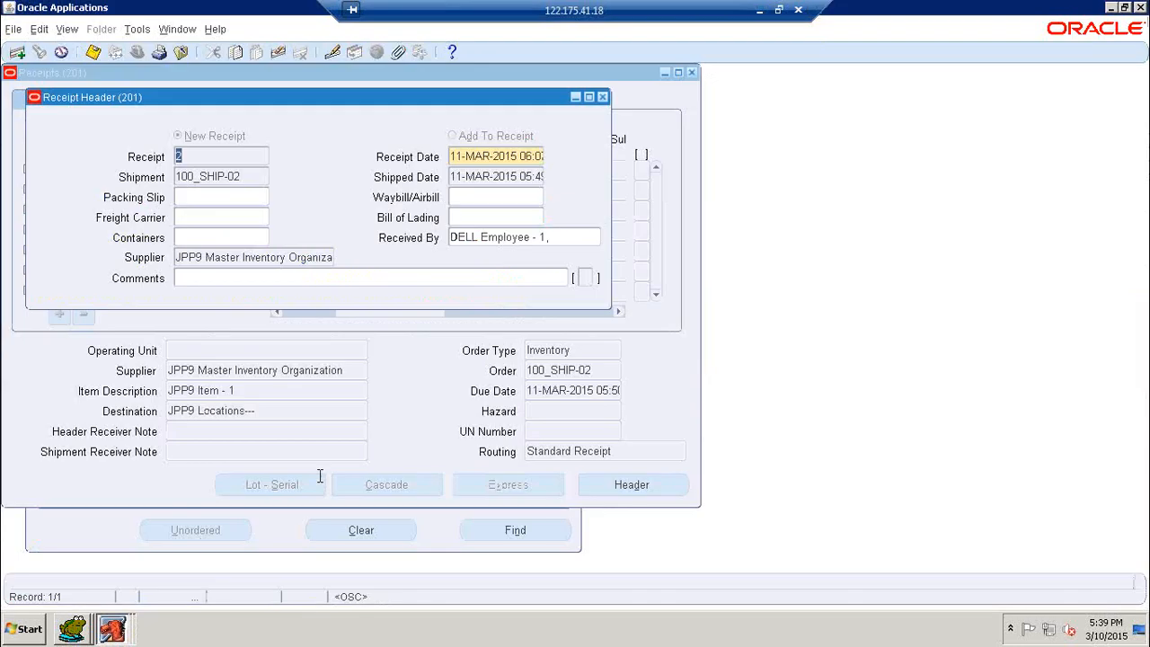
# - Close Receipt Header and Receipts and open the Receiving Transactions form
pyautogui.click(602, 97)
pyautogui.click(692, 73)
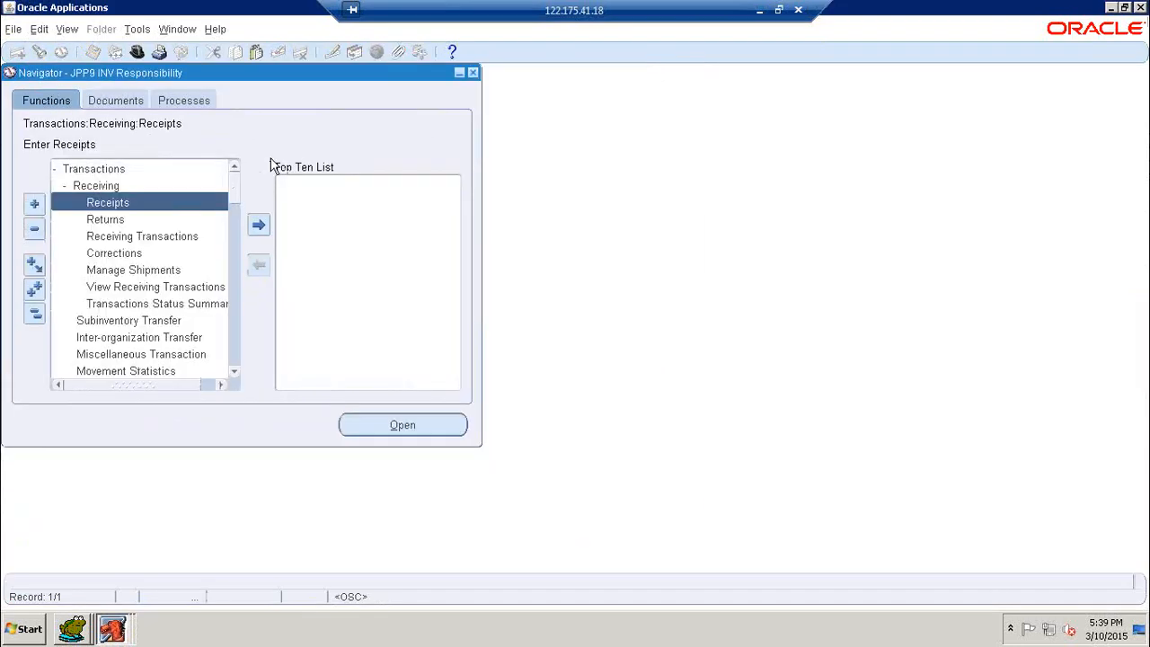
pyautogui.click(111, 239)
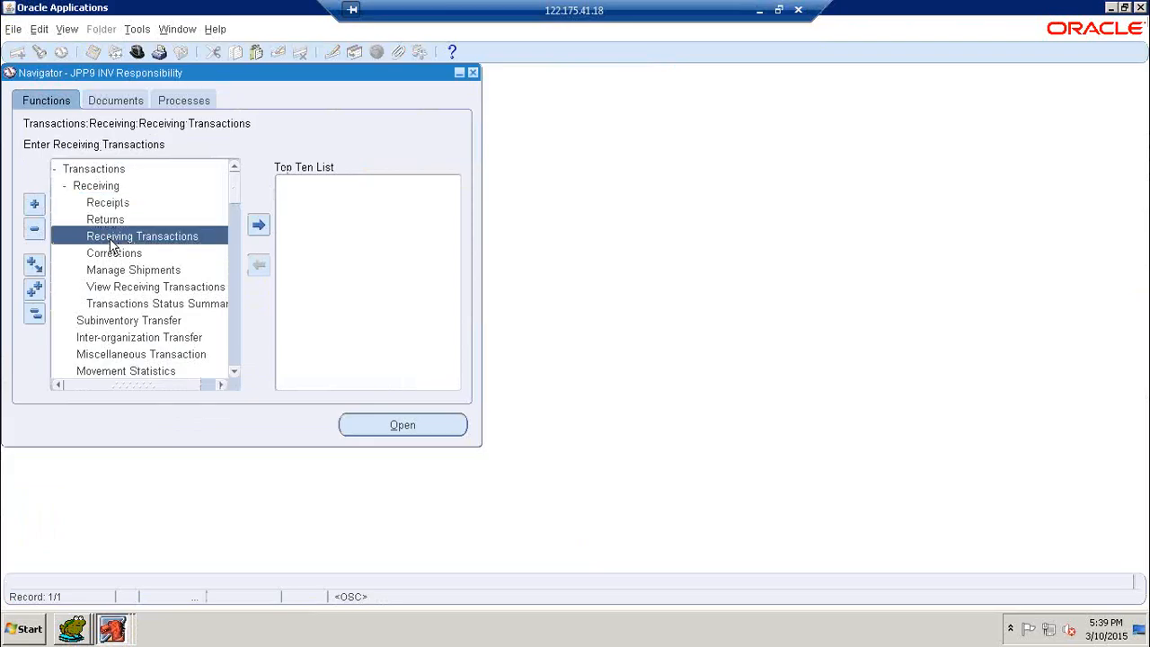
pyautogui.doubleClick(111, 239)
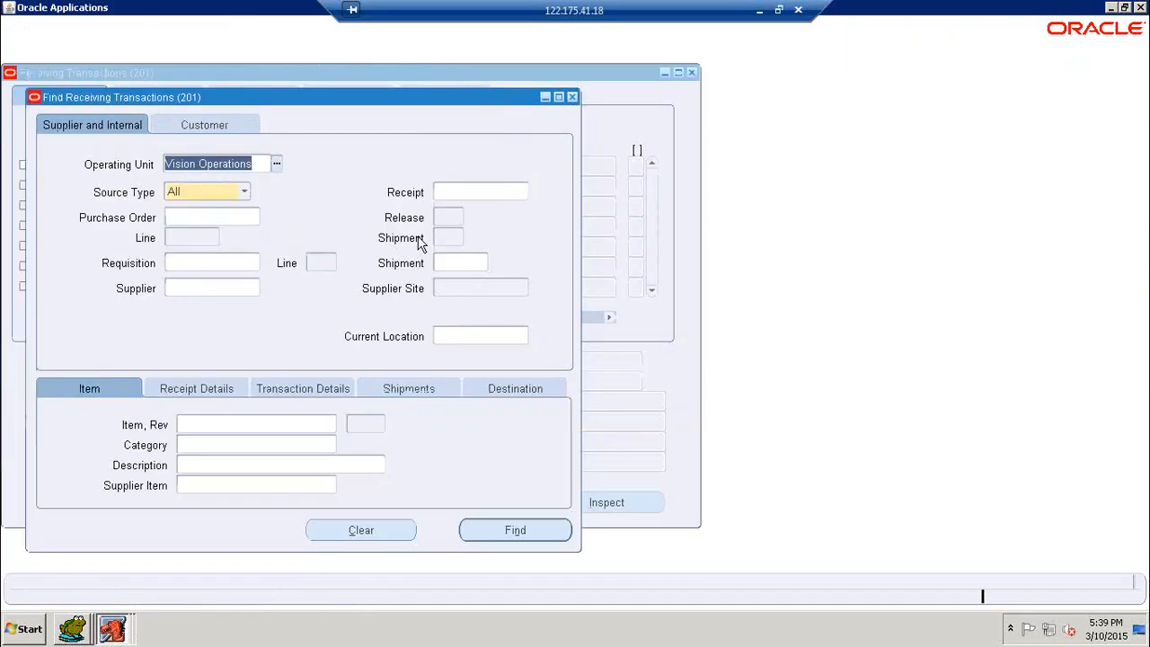
# - Find receiving lines for shipment 100_SHIP-02, showing 280 Each of JPP9 Item - 1
pyautogui.click(467, 264)
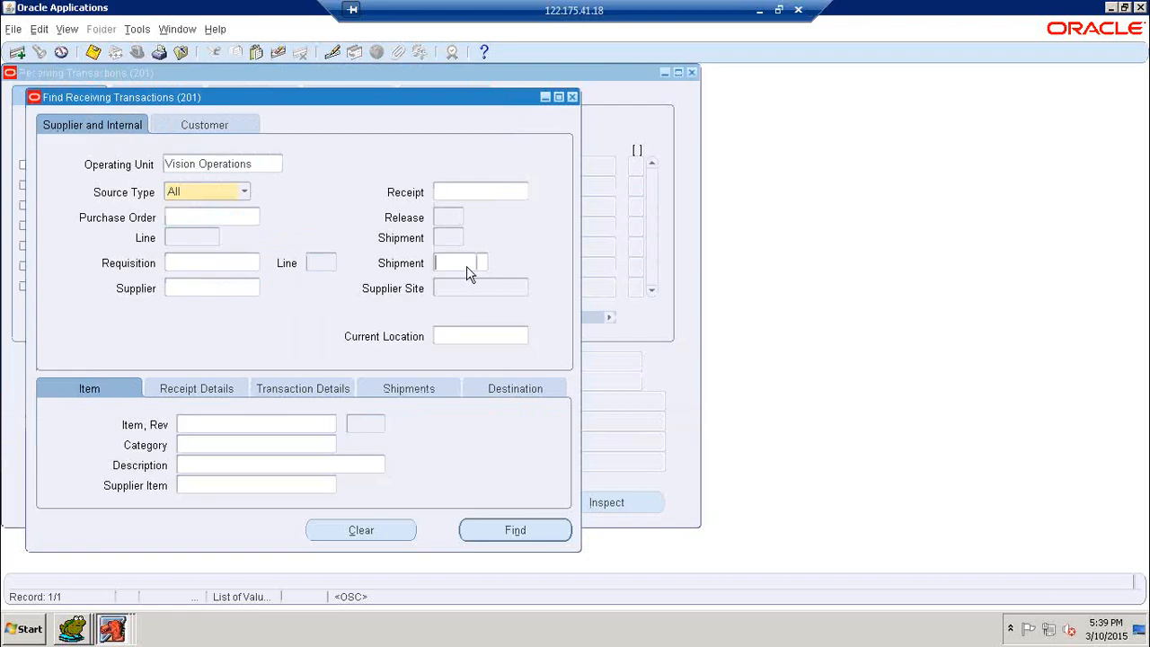
pyautogui.write('1C0')
pyautogui.press('Tab')
pyautogui.click(464, 262)
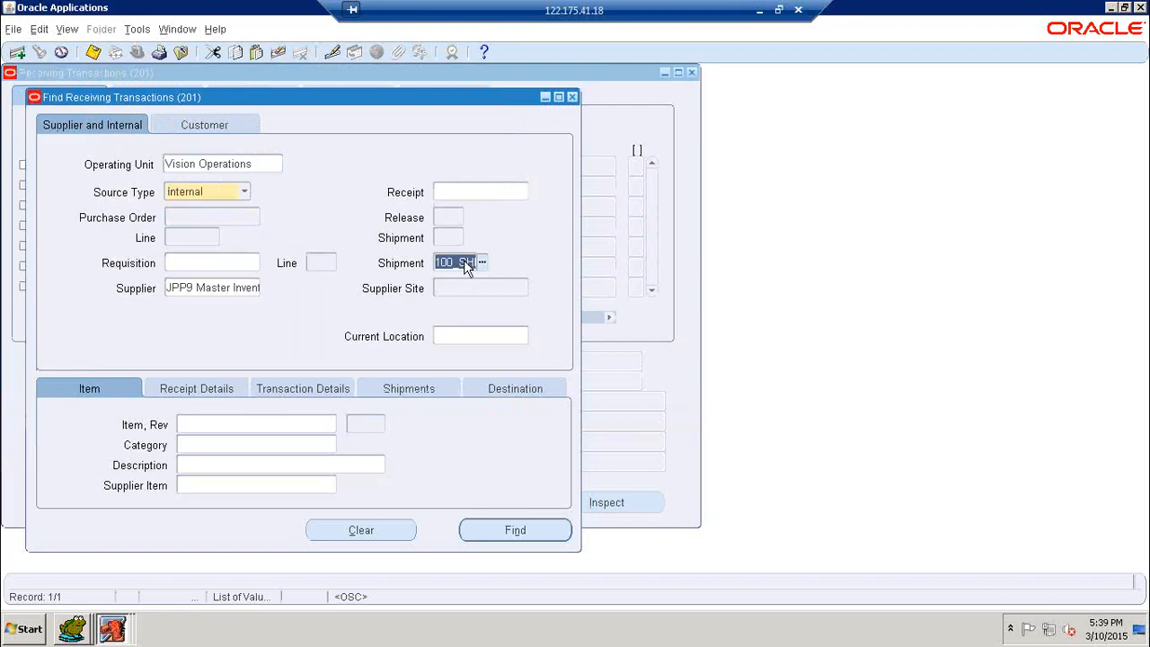
pyautogui.click(468, 261)
pyautogui.click(485, 530)
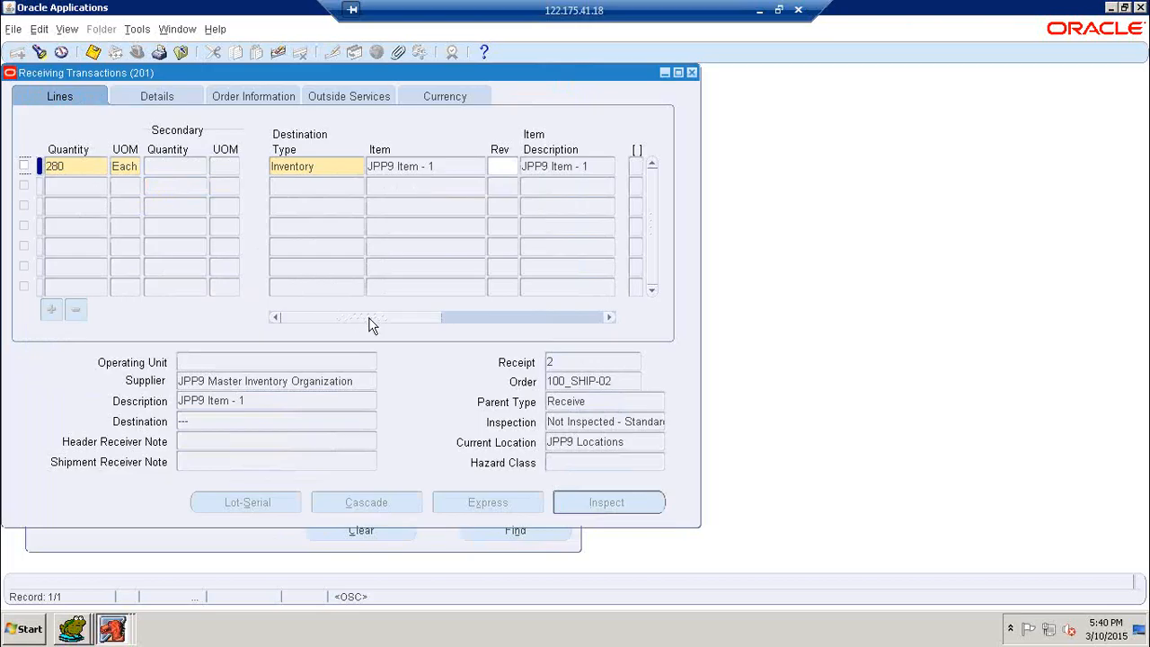
# - Select the 280-unit line and set its delivery subinventory to 201SInv-2
pyautogui.moveTo(367, 318); pyautogui.dragTo(515, 313)
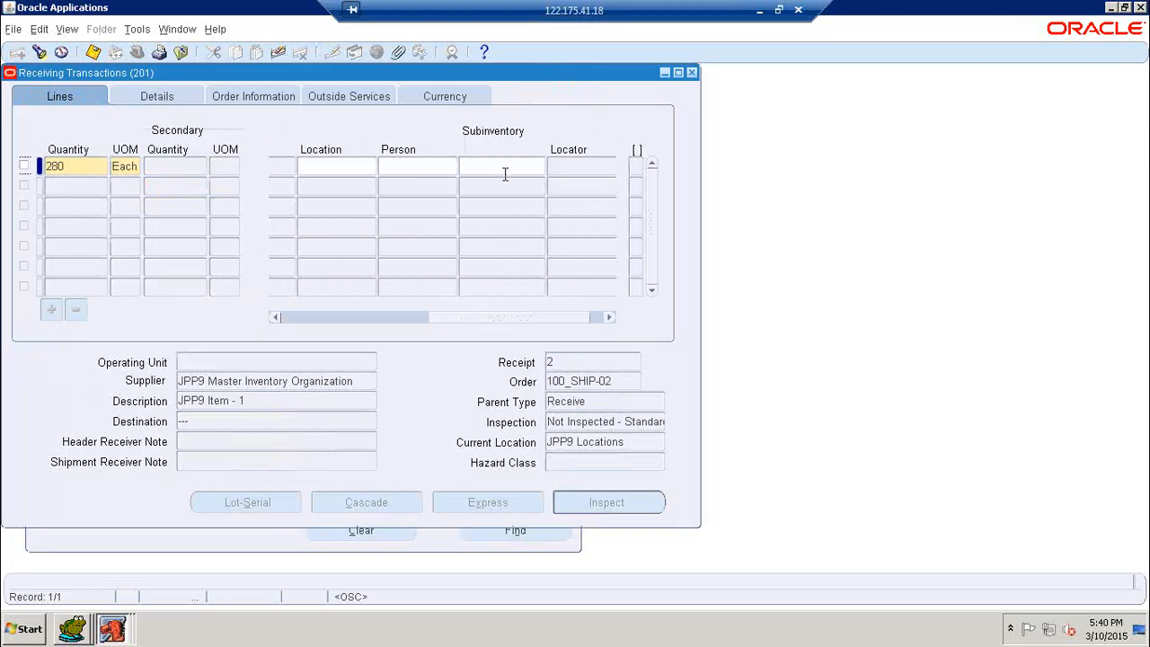
pyautogui.click(506, 171)
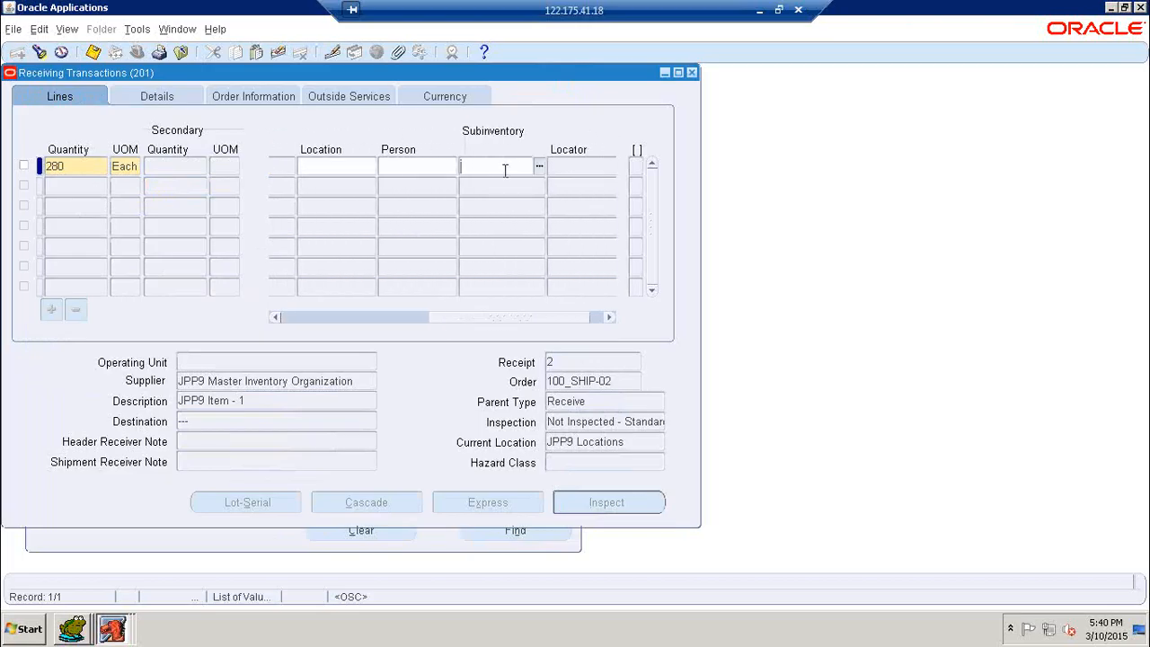
pyautogui.click(25, 169)
pyautogui.click(26, 169)
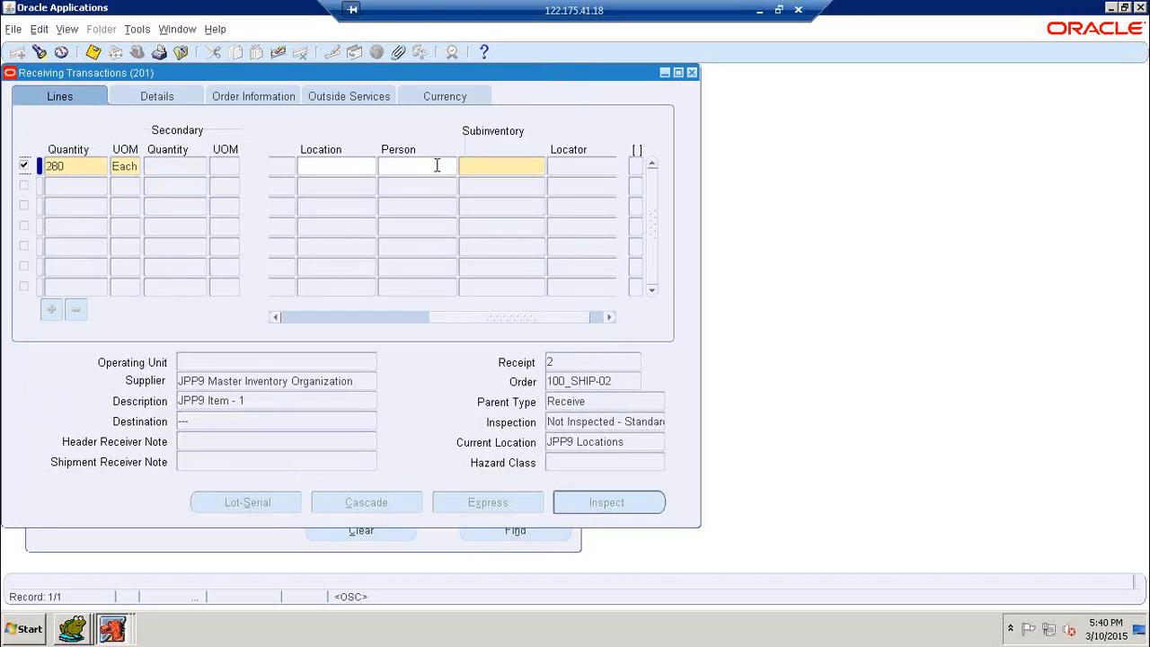
pyautogui.click(504, 171)
pyautogui.click(538, 171)
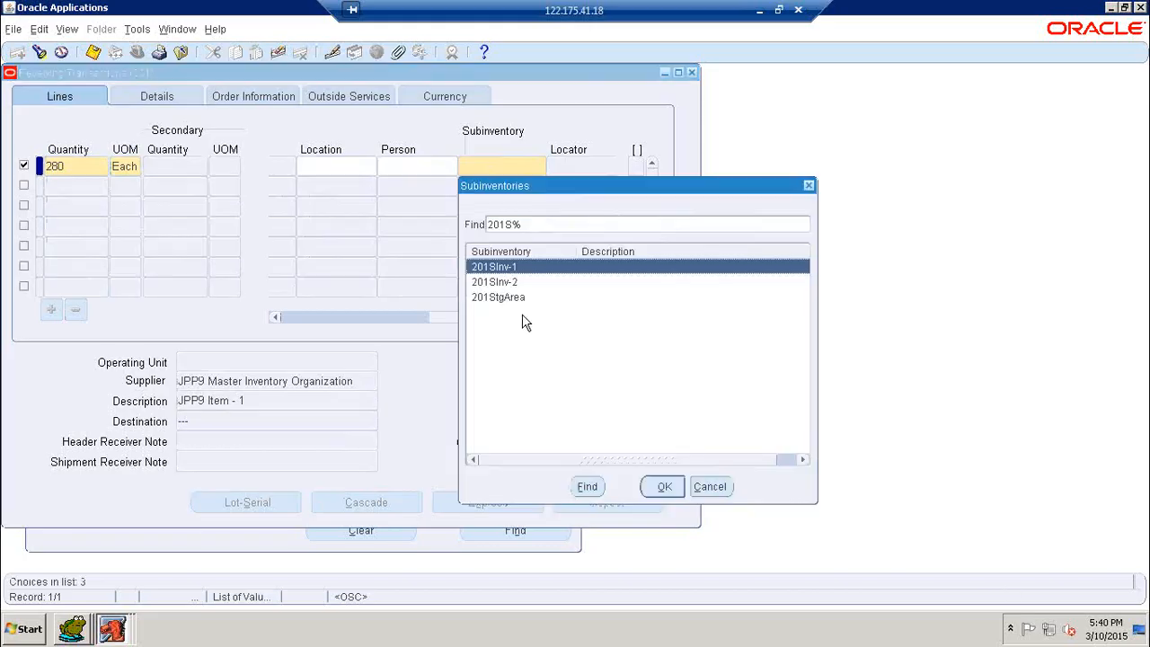
pyautogui.click(512, 284)
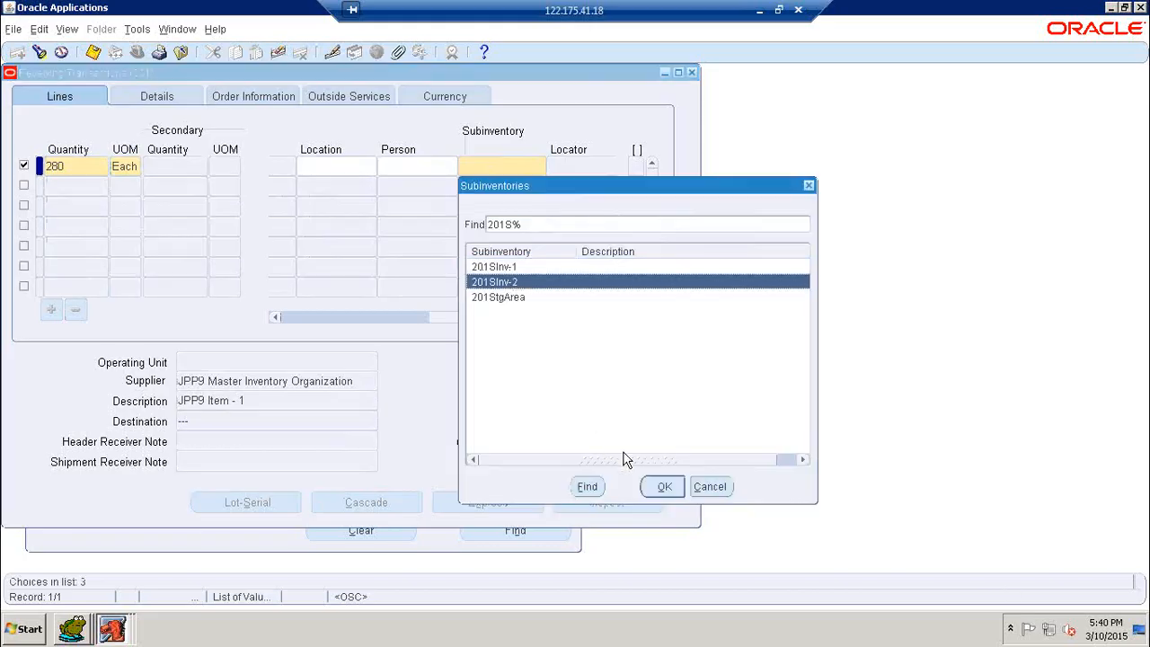
pyautogui.click(664, 486)
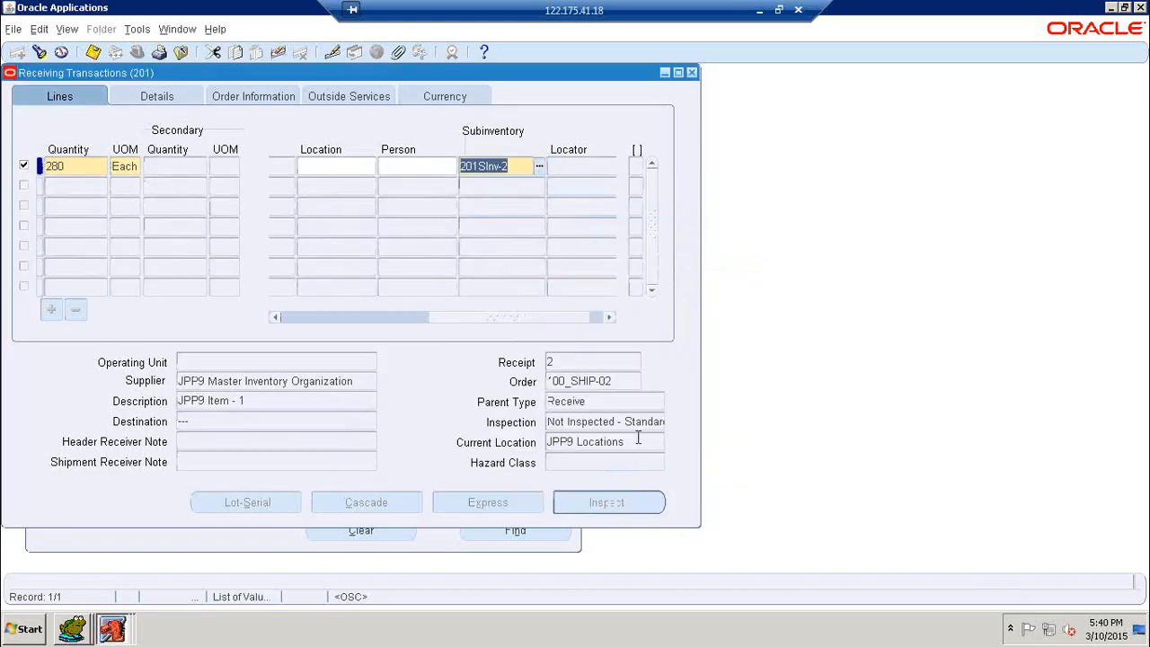
# - Save the receiving transaction as one record
pyautogui.click(93, 52)
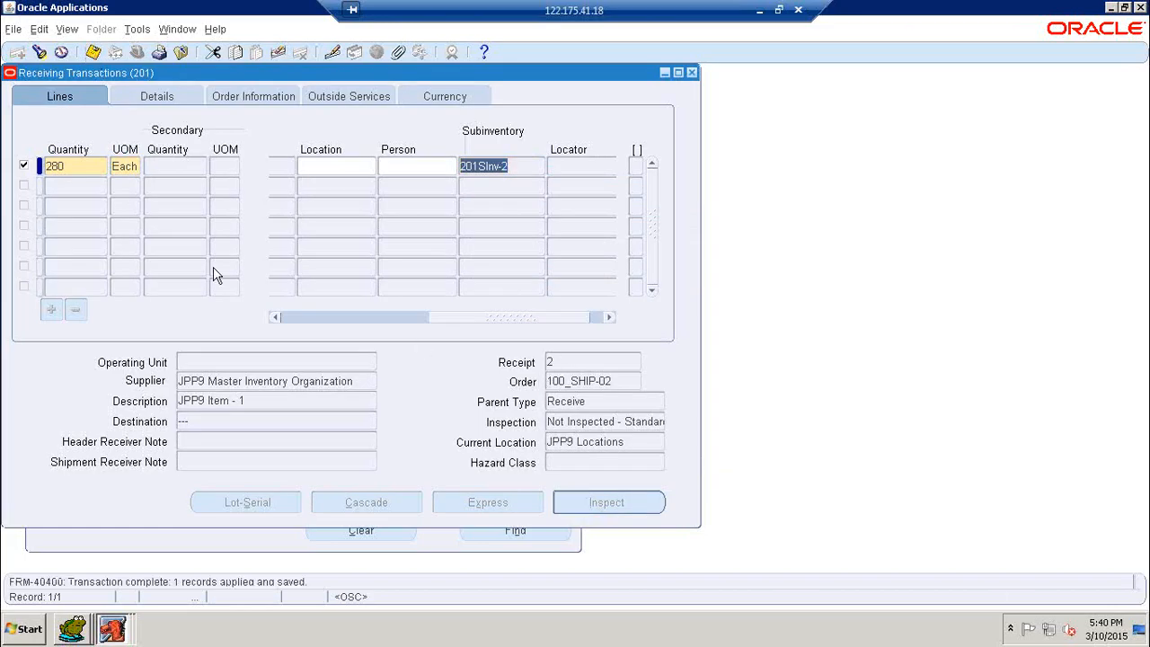
pyautogui.click(93, 52)
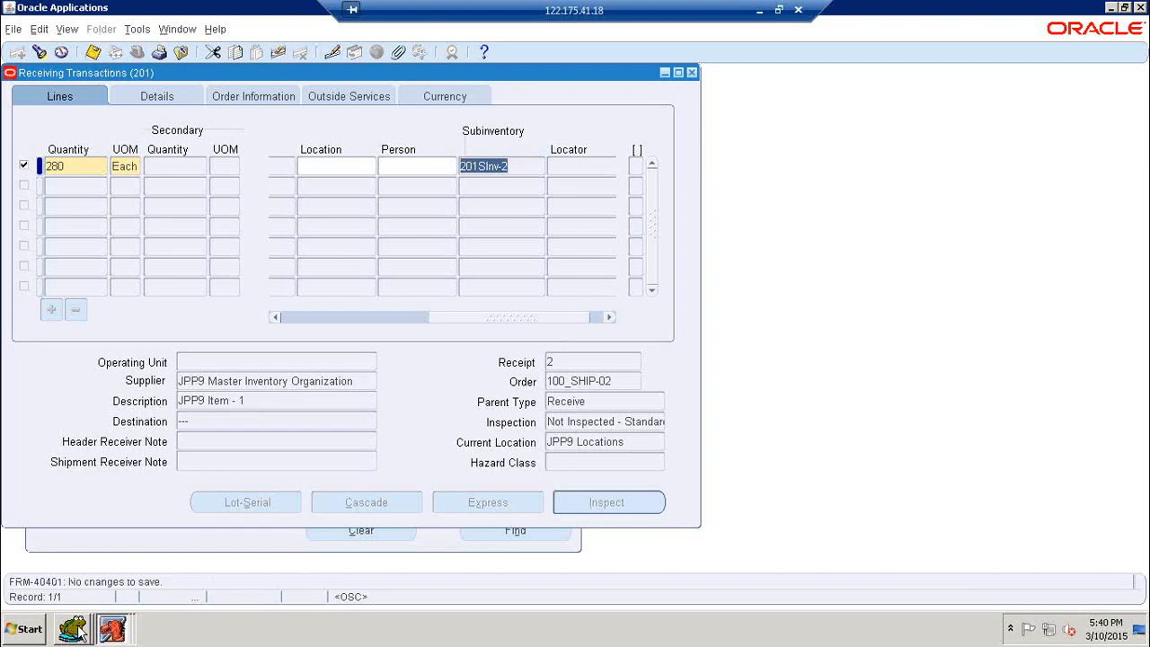
pyautogui.click(79, 629)
pyautogui.click(88, 595)
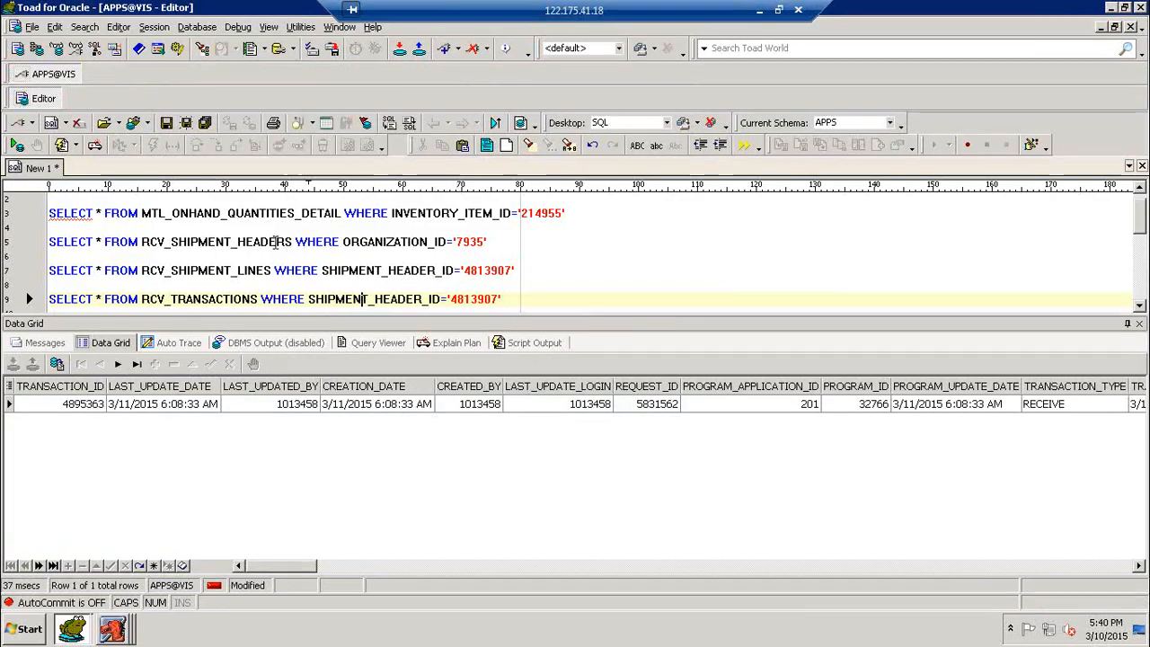
pyautogui.click(277, 241)
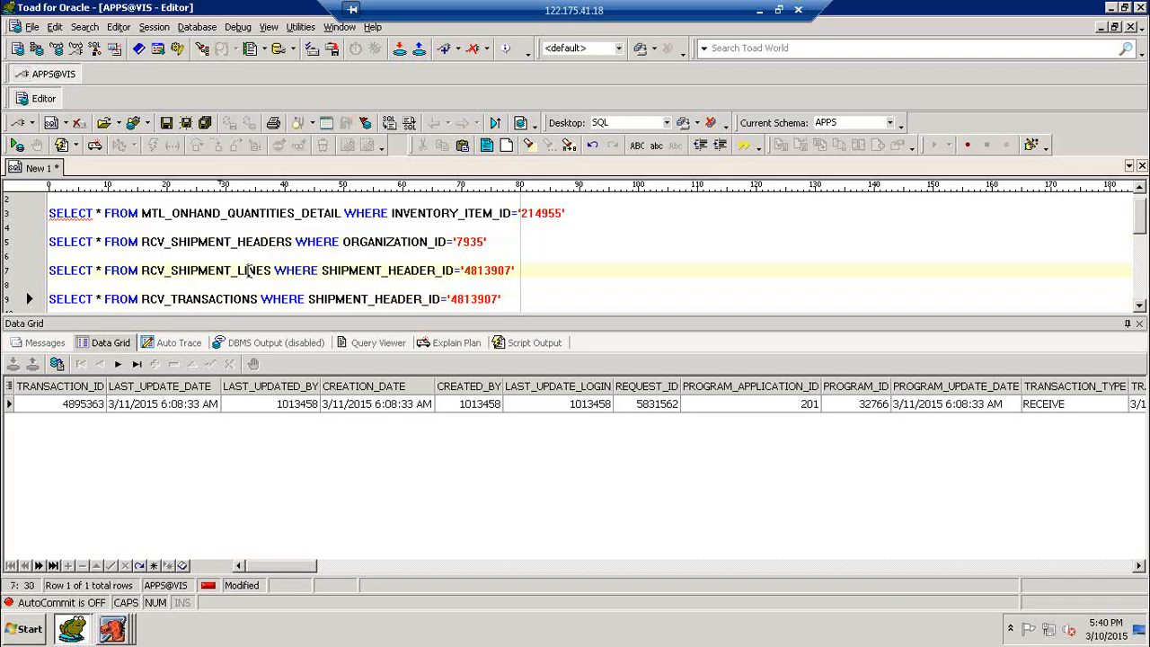
pyautogui.click(236, 299)
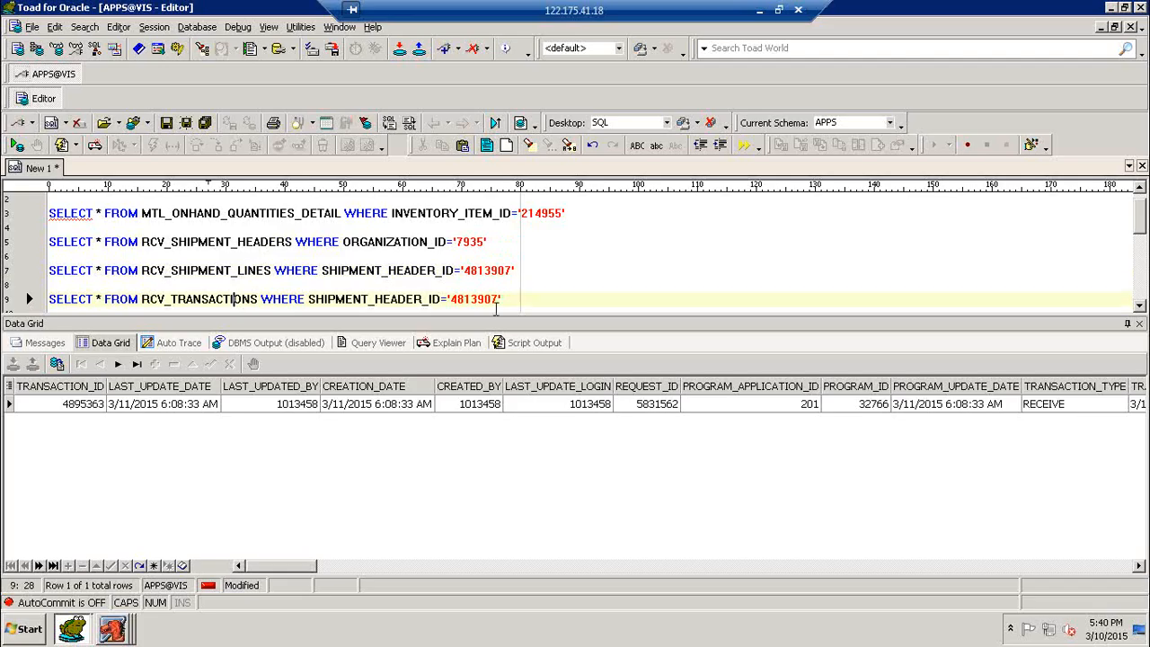
pyautogui.press('F9')
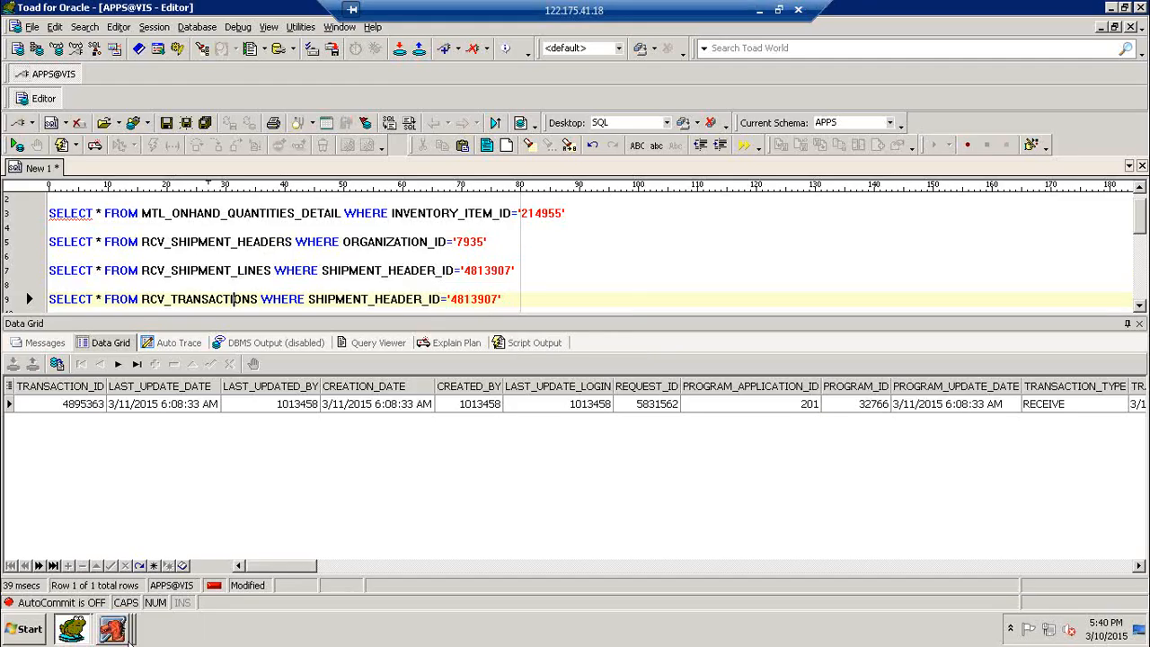
pyautogui.click(115, 635)
pyautogui.click(99, 594)
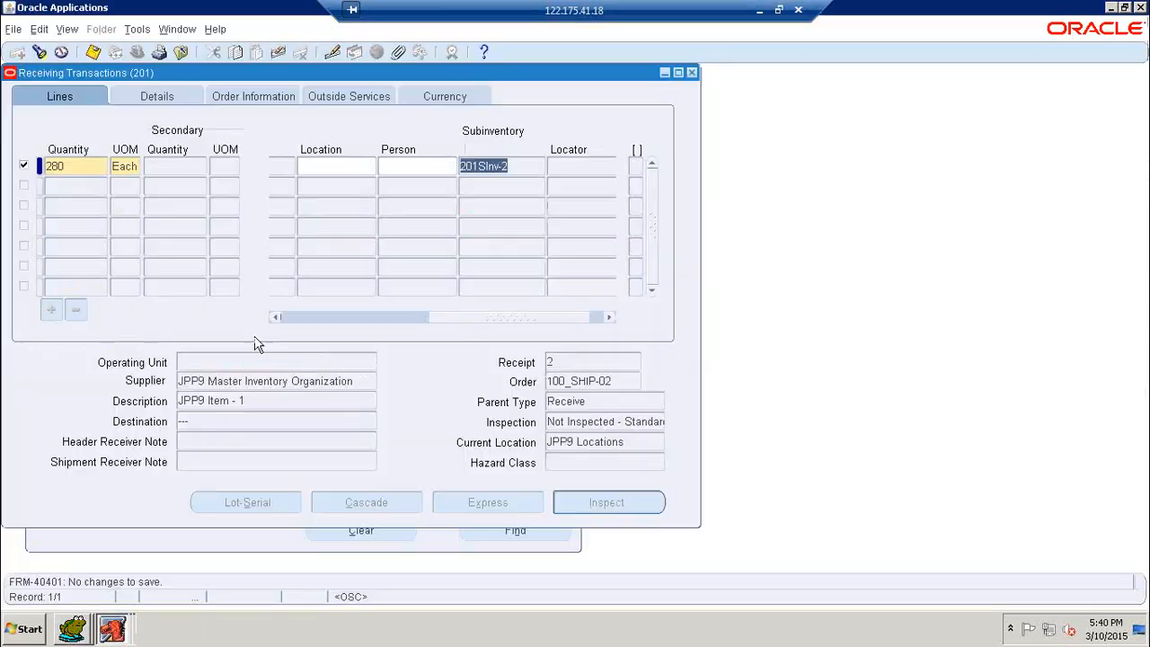
pyautogui.click(68, 32)
pyautogui.click(135, 243)
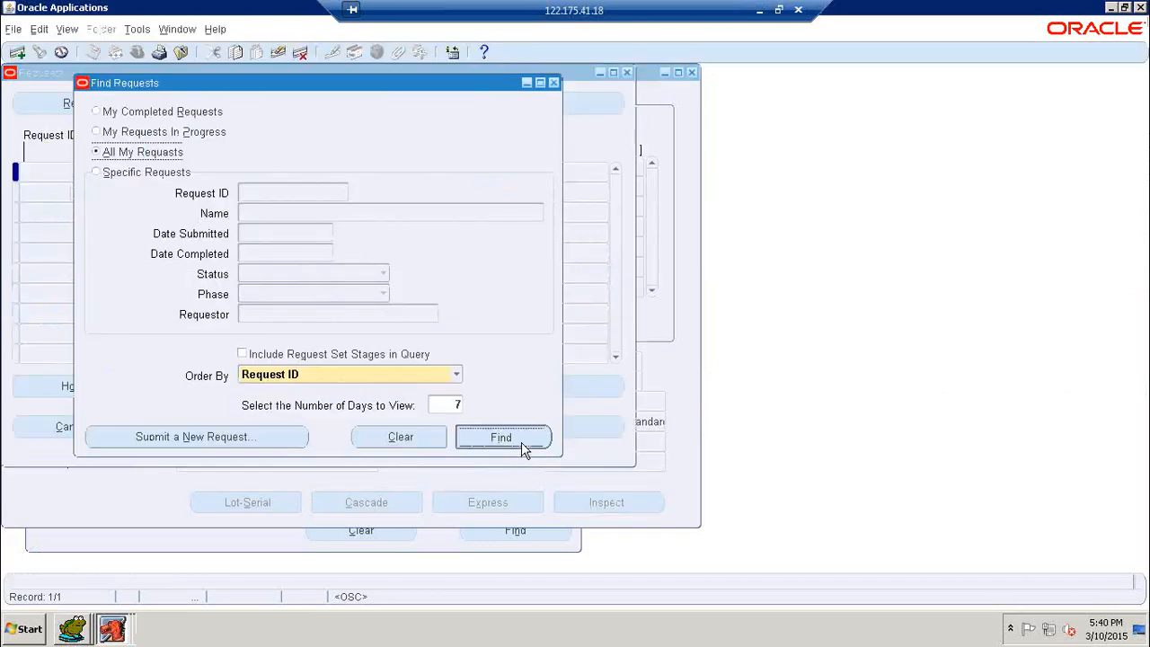
pyautogui.press('Return')
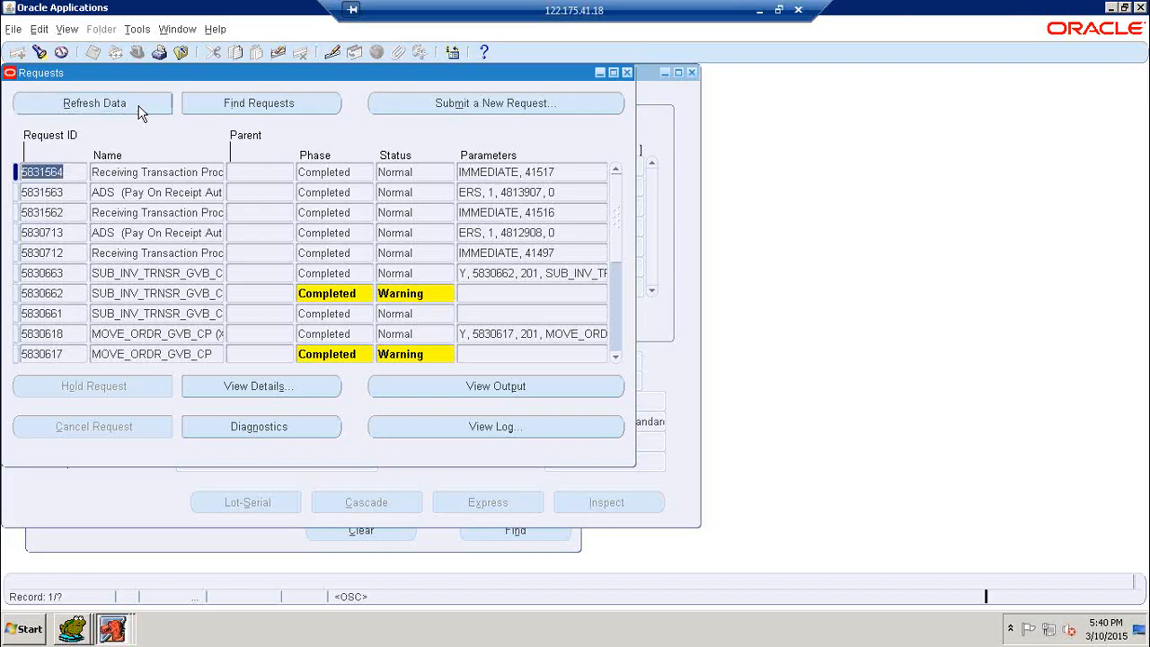
pyautogui.click(627, 73)
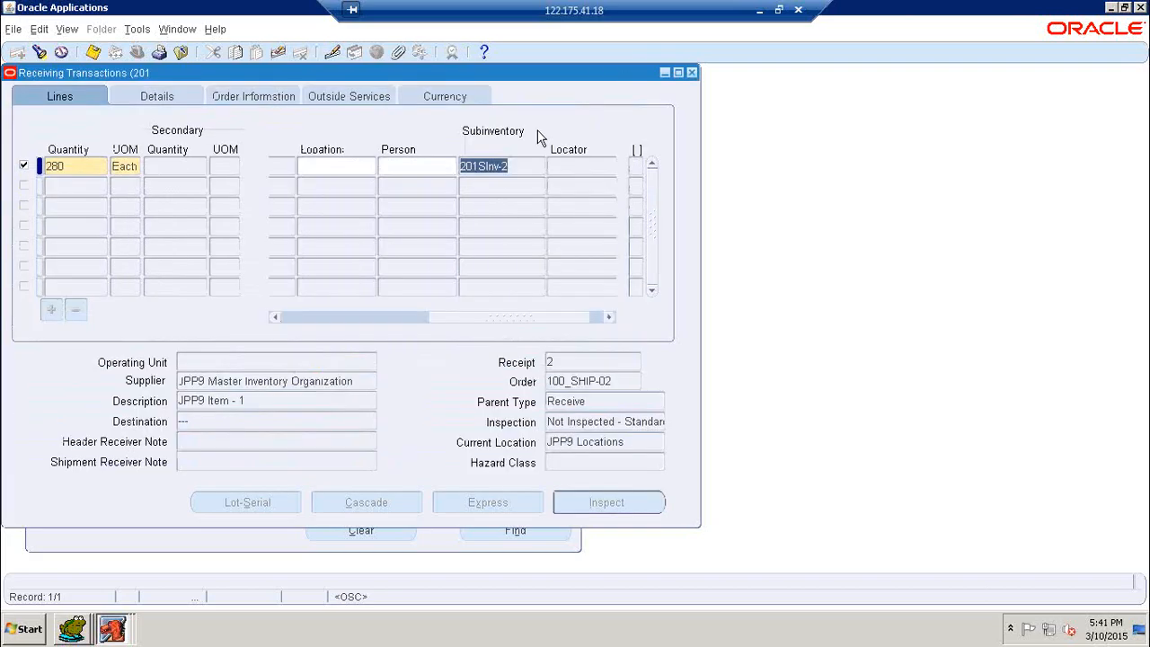
pyautogui.click(76, 634)
# - Rerun the RCV_TRANSACTIONS query for header 4813907 and review its RECEIVE and DELIVER rows of 280 Each
pyautogui.click(85, 524)
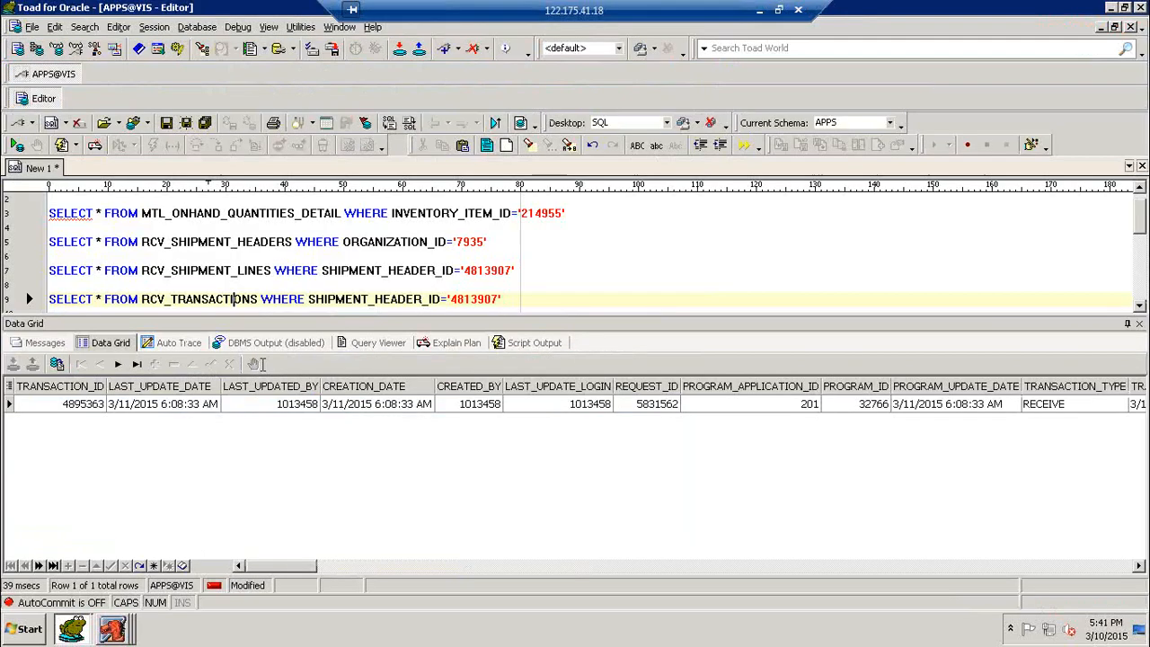
pyautogui.click(271, 301)
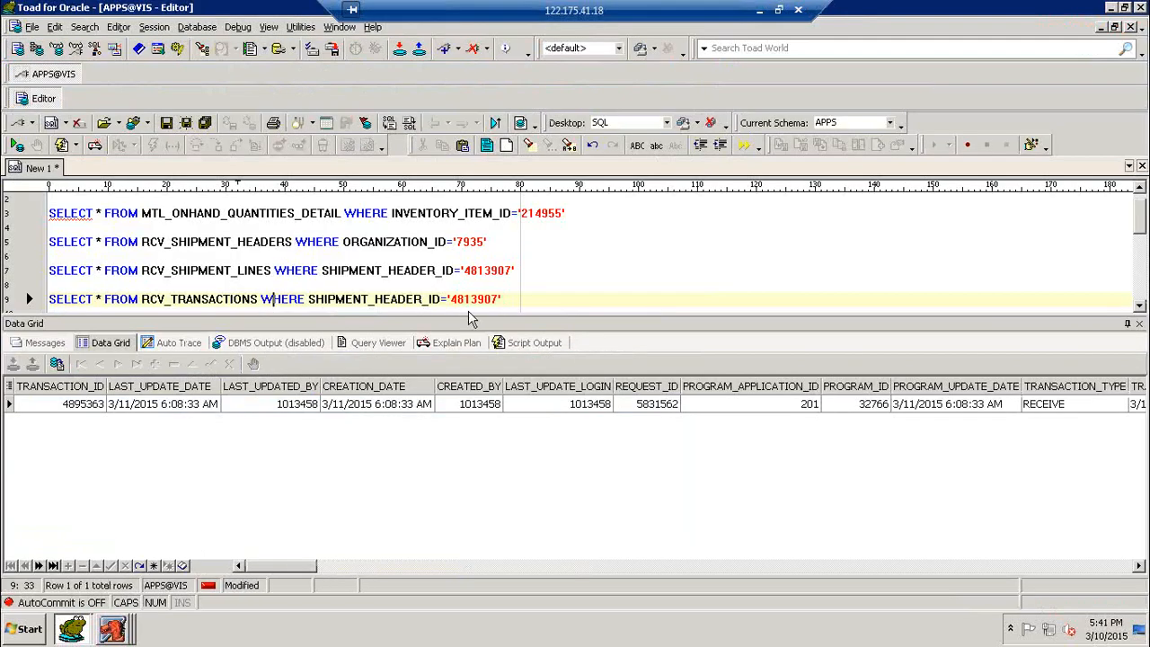
pyautogui.press('F9')
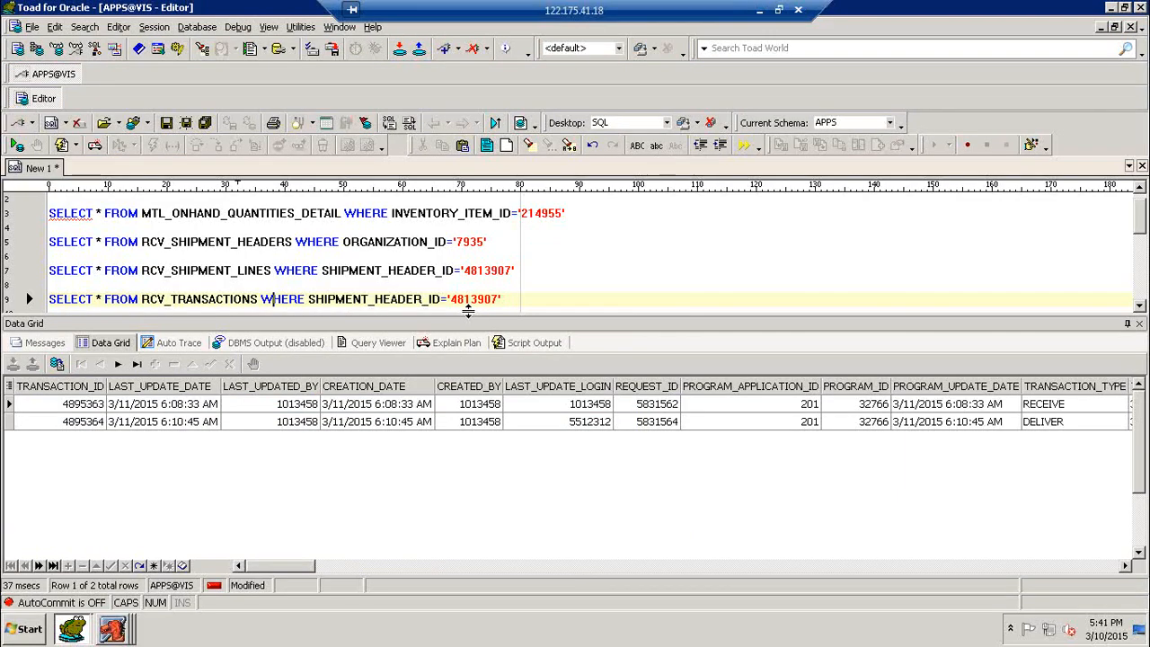
pyautogui.click(1045, 423)
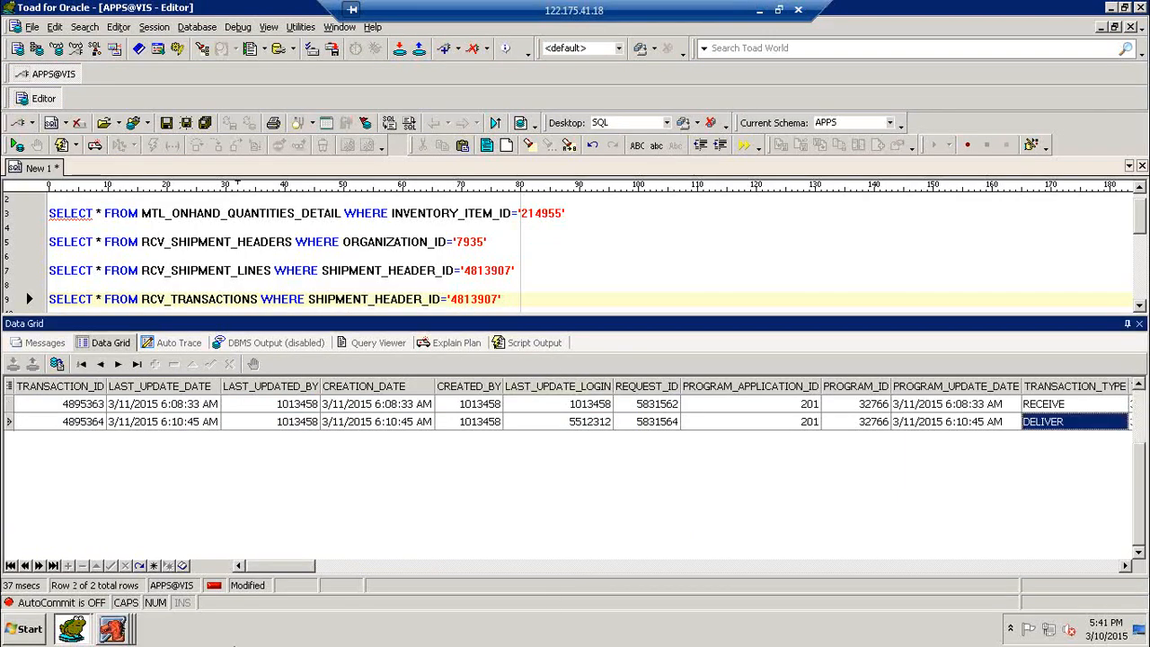
pyautogui.moveTo(299, 567); pyautogui.dragTo(337, 575)
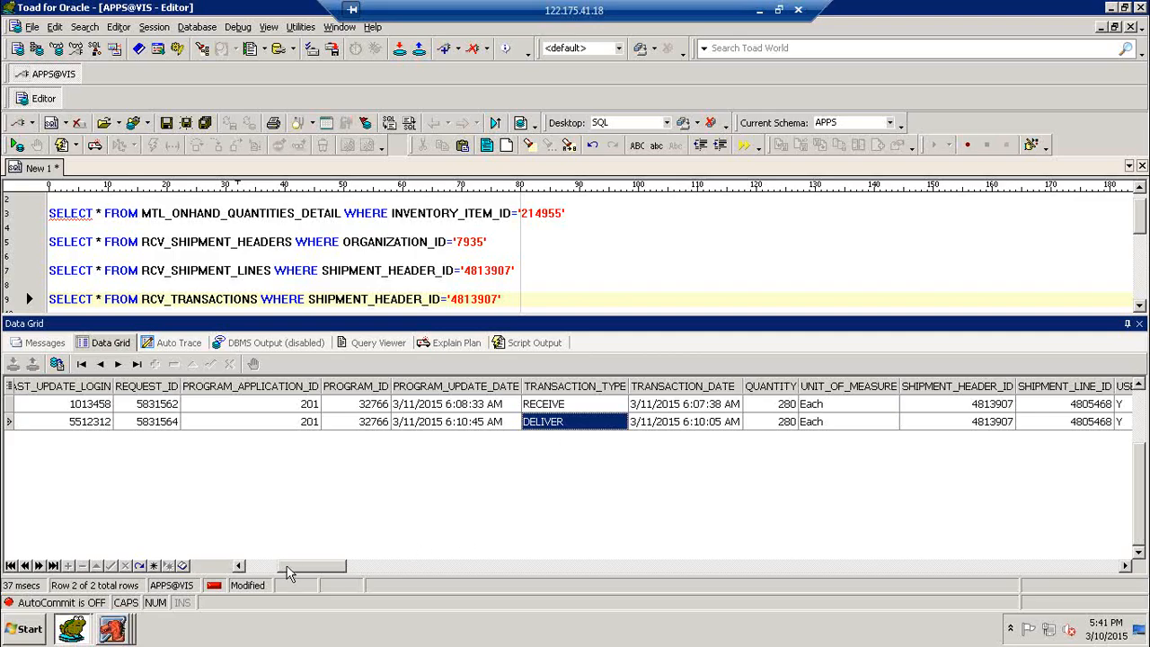
pyautogui.moveTo(299, 573); pyautogui.dragTo(213, 565)
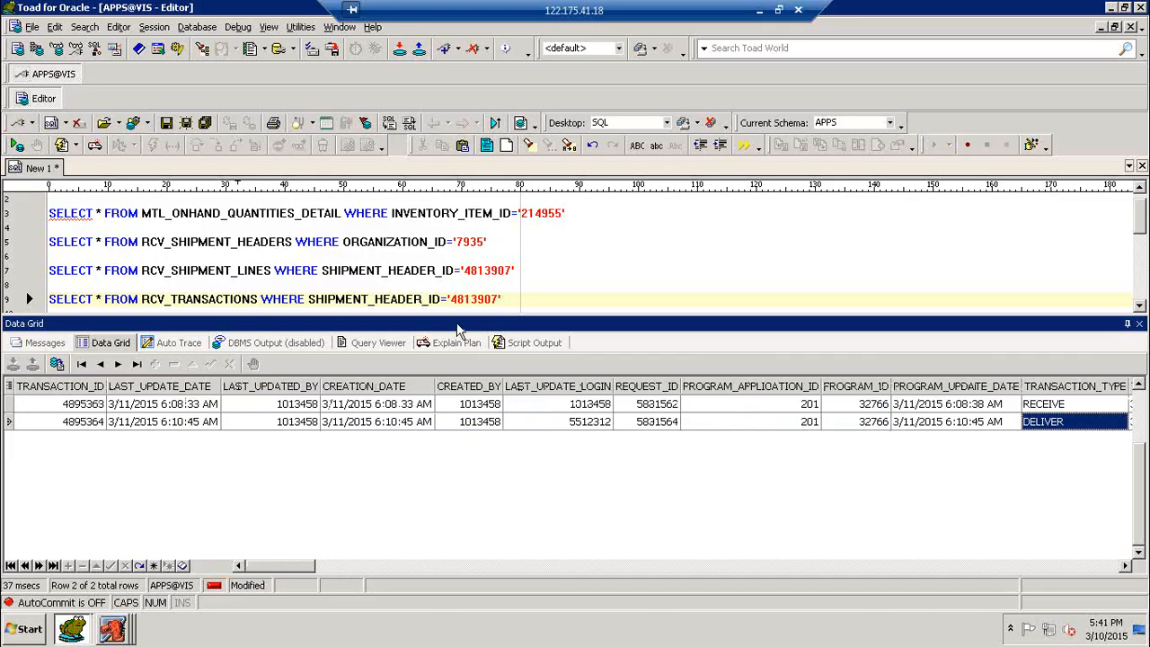
pyautogui.click(592, 249)
pyautogui.scroll(1, 592, 249)
pyautogui.click(456, 200)
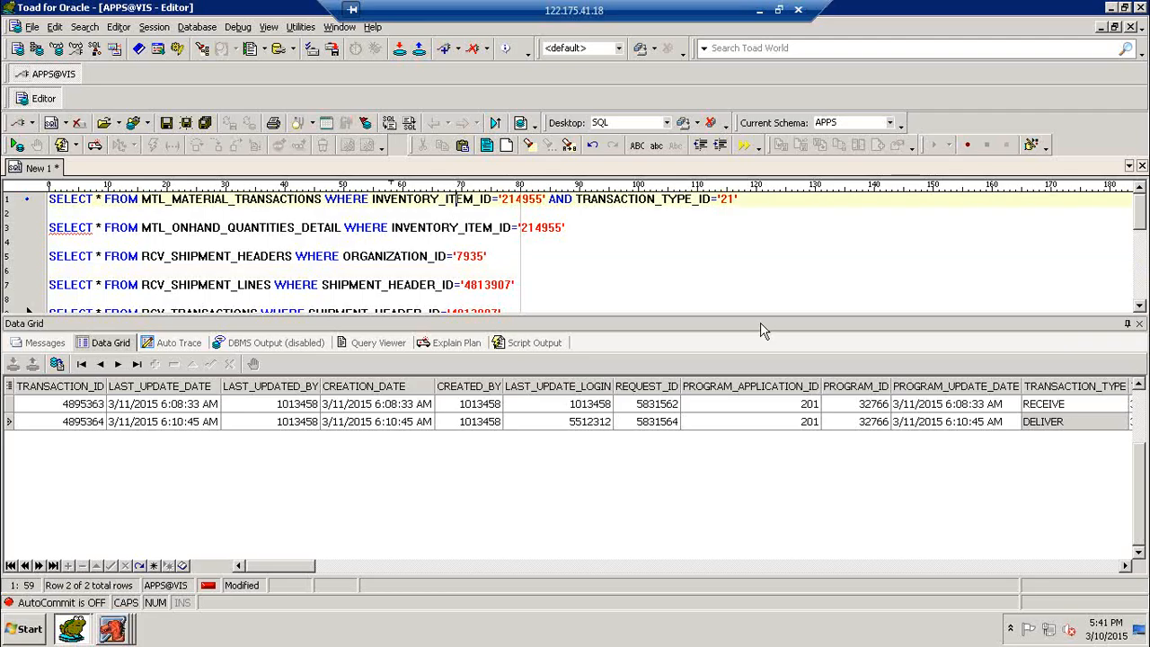
# - Run the MTL_MATERIAL_TRANSACTIONS query, then comment out the transaction-type condition with -- and rerun
pyautogui.press('F9')
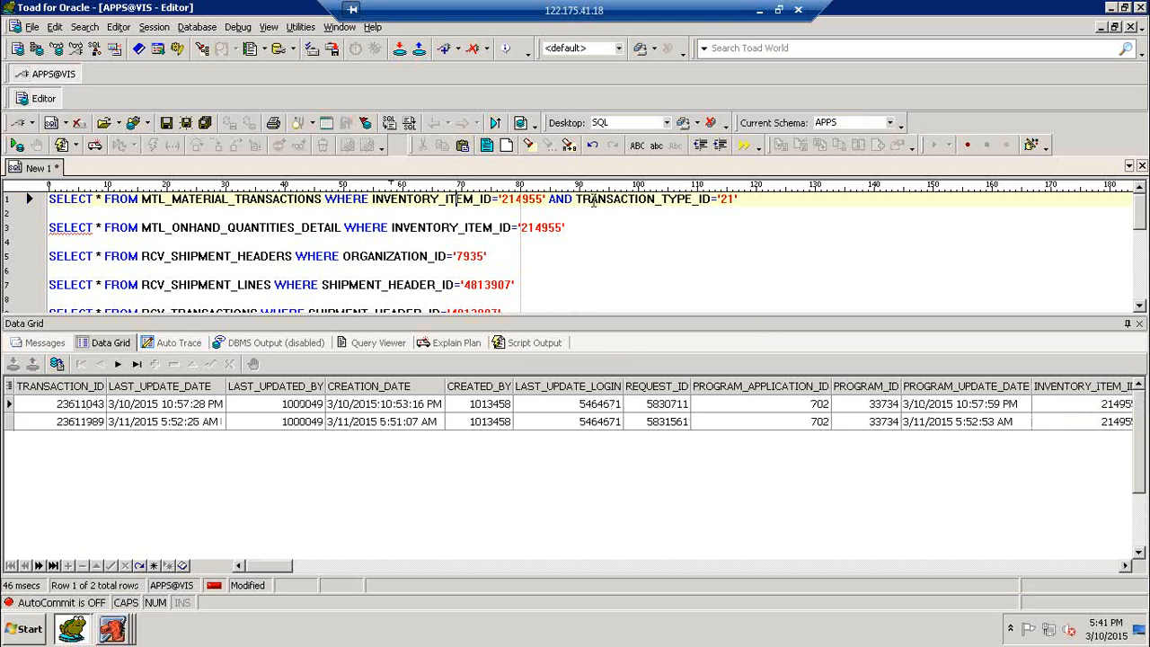
pyautogui.click(549, 199)
pyautogui.write('--')
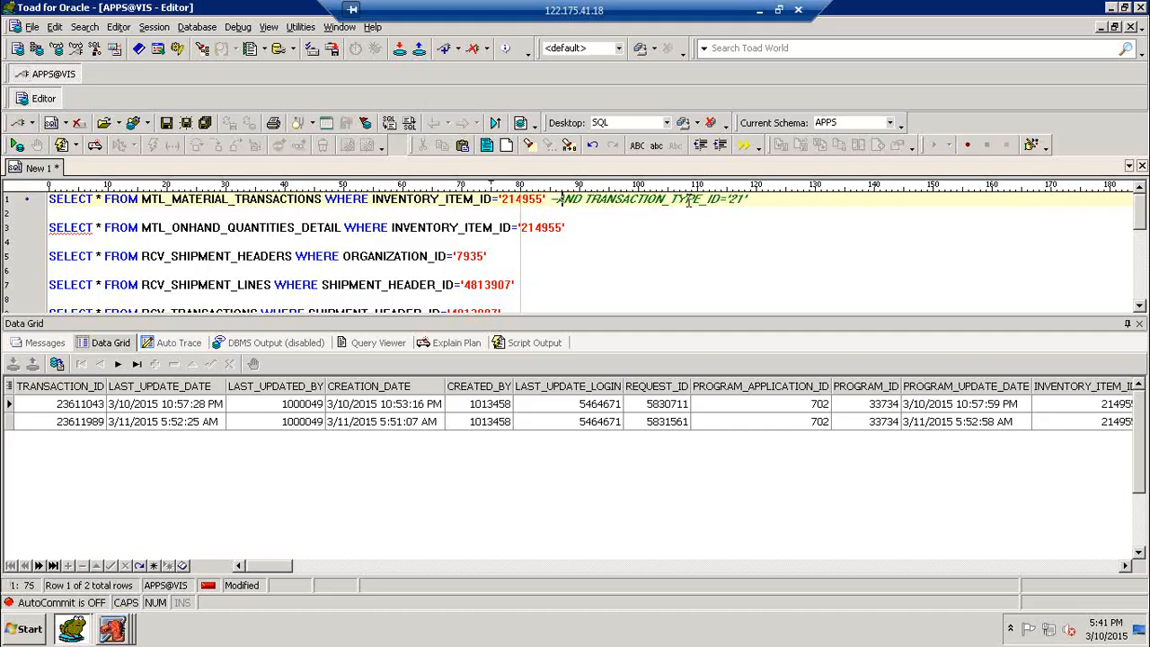
pyautogui.press('F9')
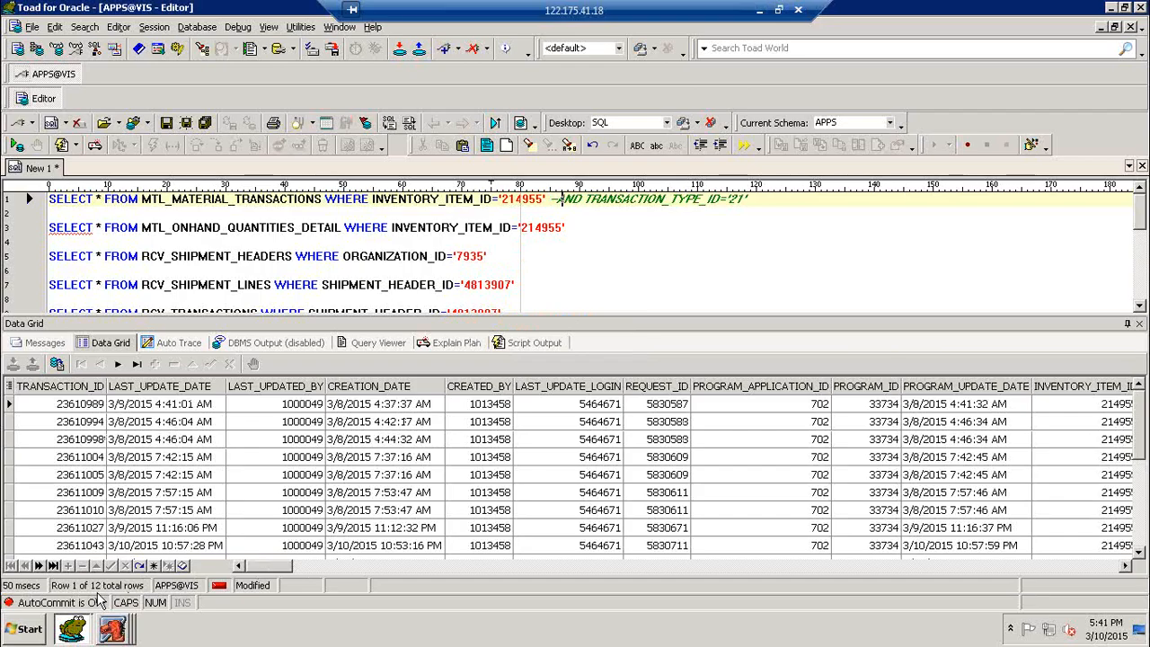
# - Verify the last of 12 rows: a 280-unit receipt into 201SInv-2 in organization 7936
pyautogui.click(530, 481)
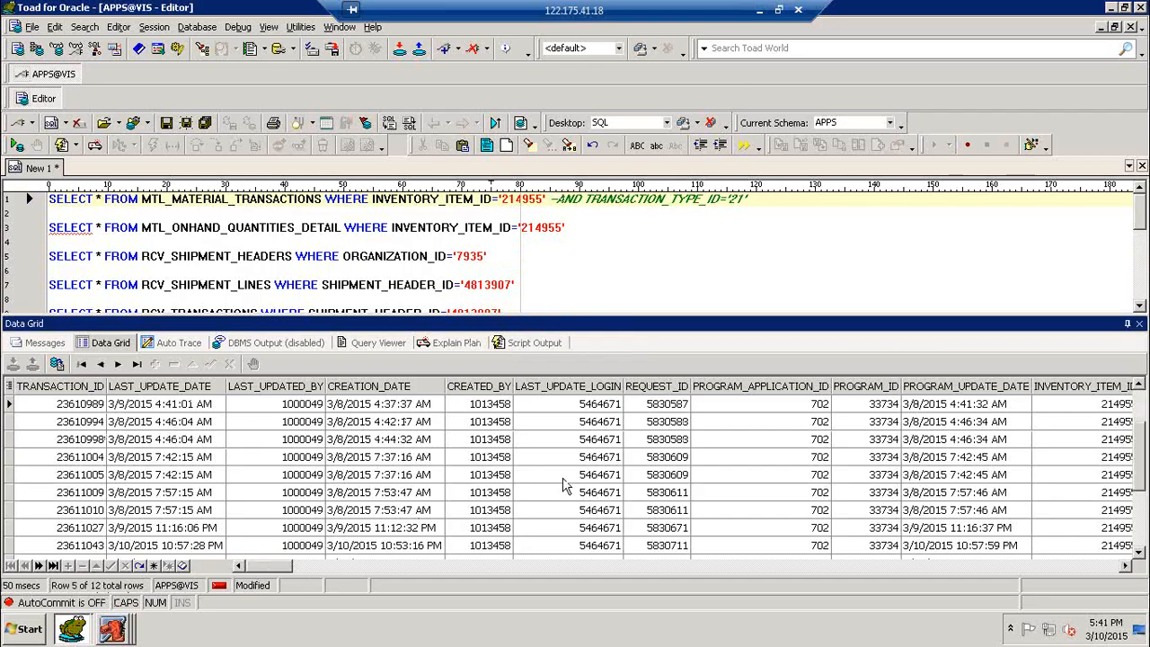
pyautogui.click(563, 479)
pyautogui.scroll(-3, 564, 479)
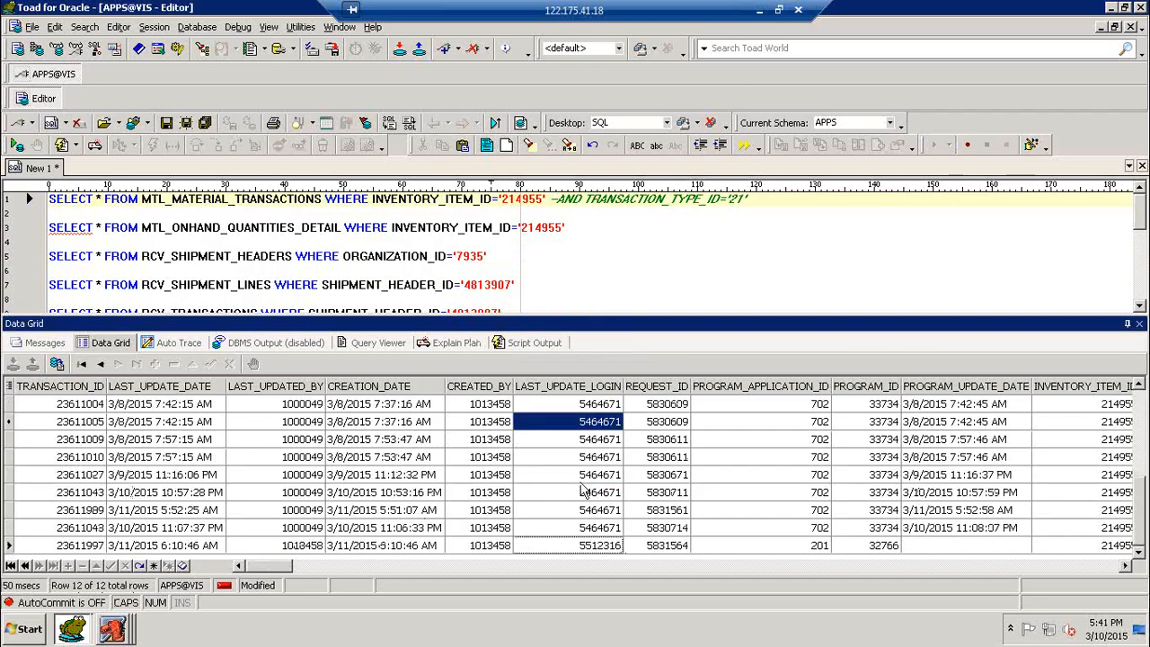
pyautogui.moveTo(285, 566); pyautogui.dragTo(320, 568)
pyautogui.click(455, 550)
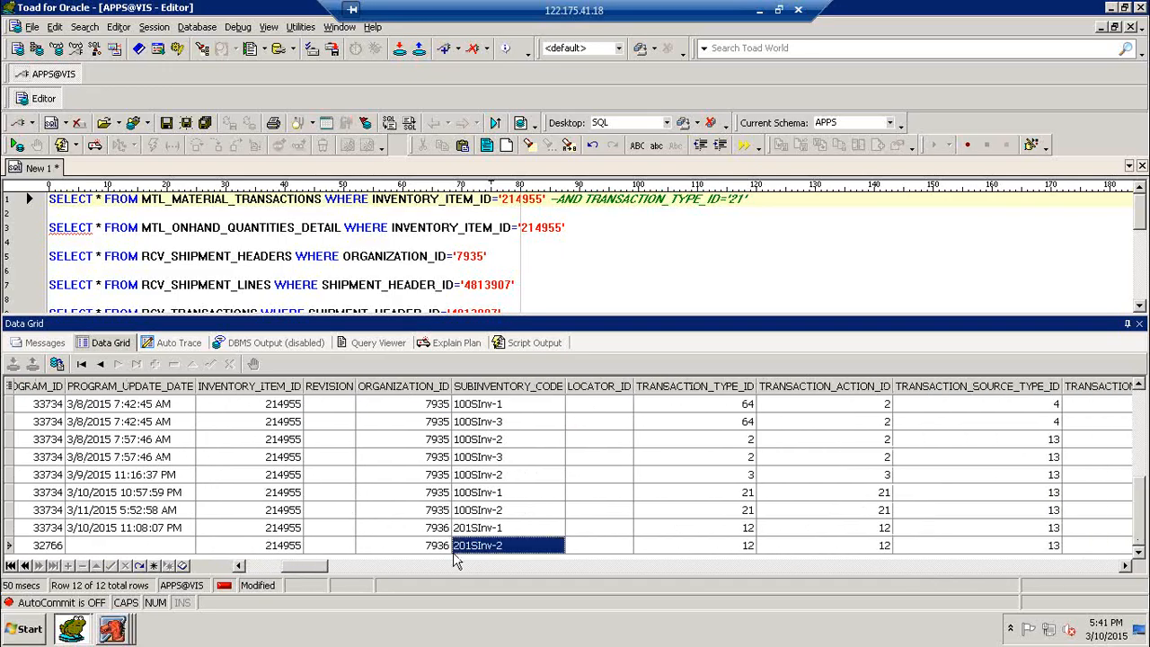
pyautogui.click(425, 548)
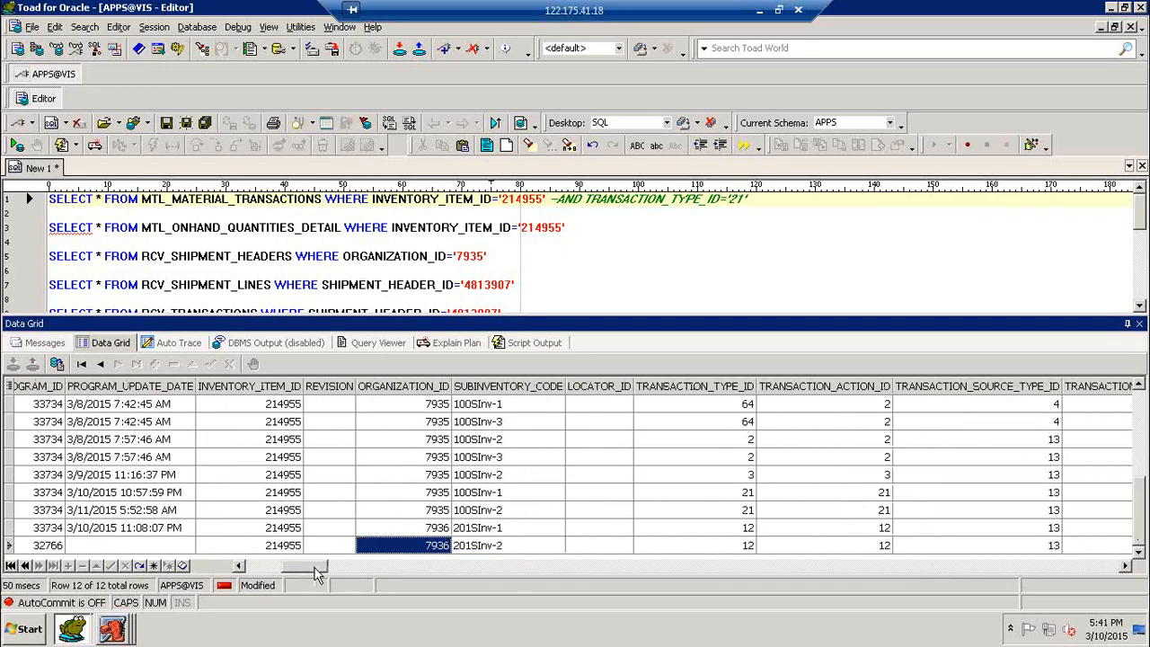
pyautogui.moveTo(317, 573); pyautogui.dragTo(348, 577)
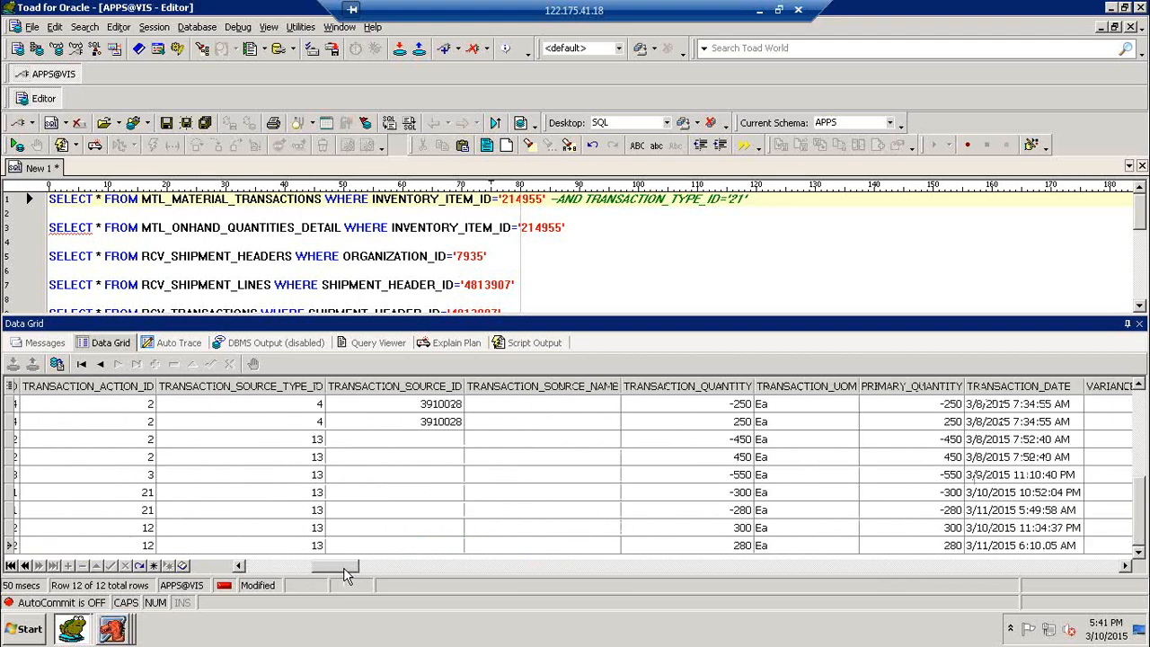
pyautogui.click(735, 548)
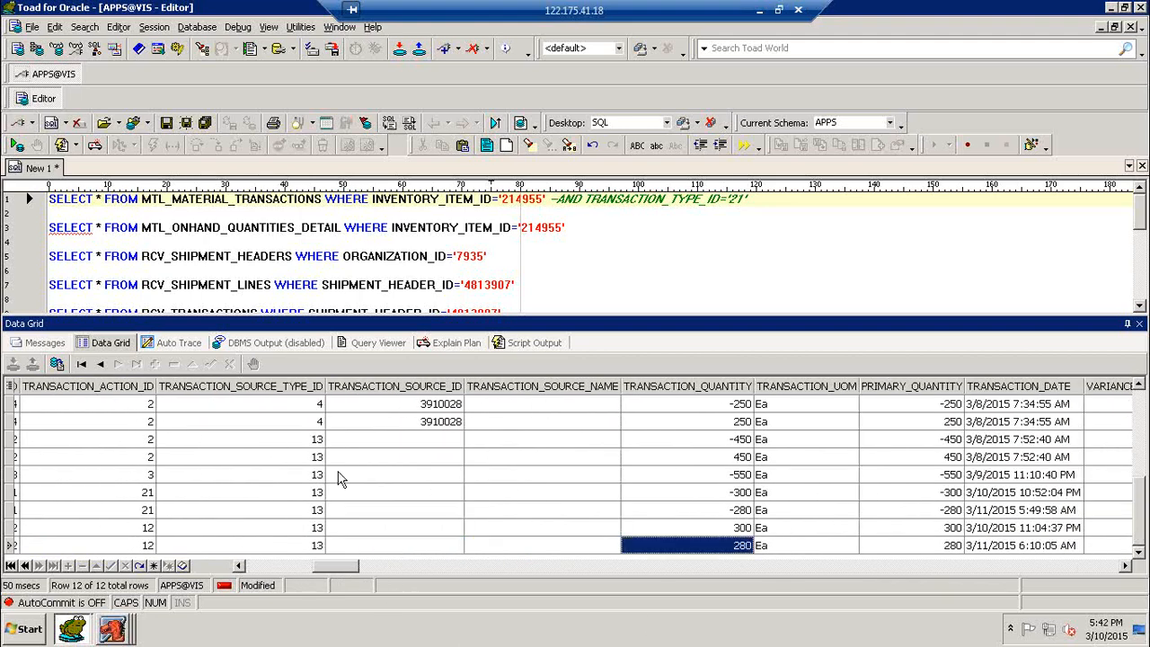
pyautogui.click(312, 229)
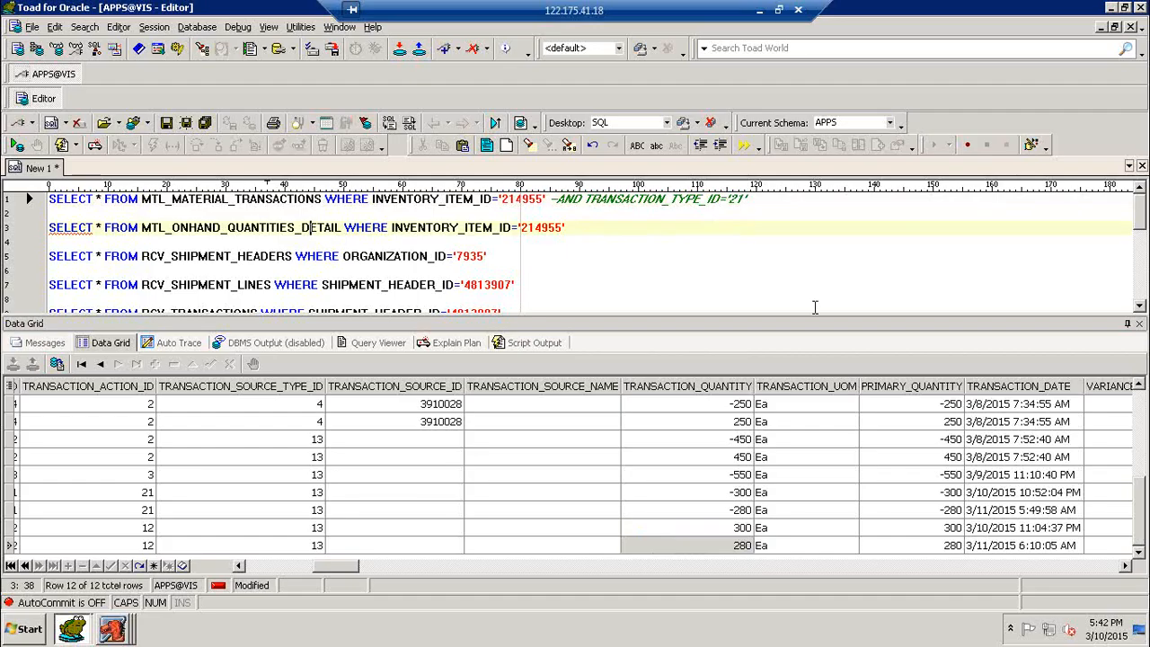
# - Run the on-hand detail query for item 214955, confirming 280 in 201SInv-2 for organization 7936
pyautogui.press('F9')
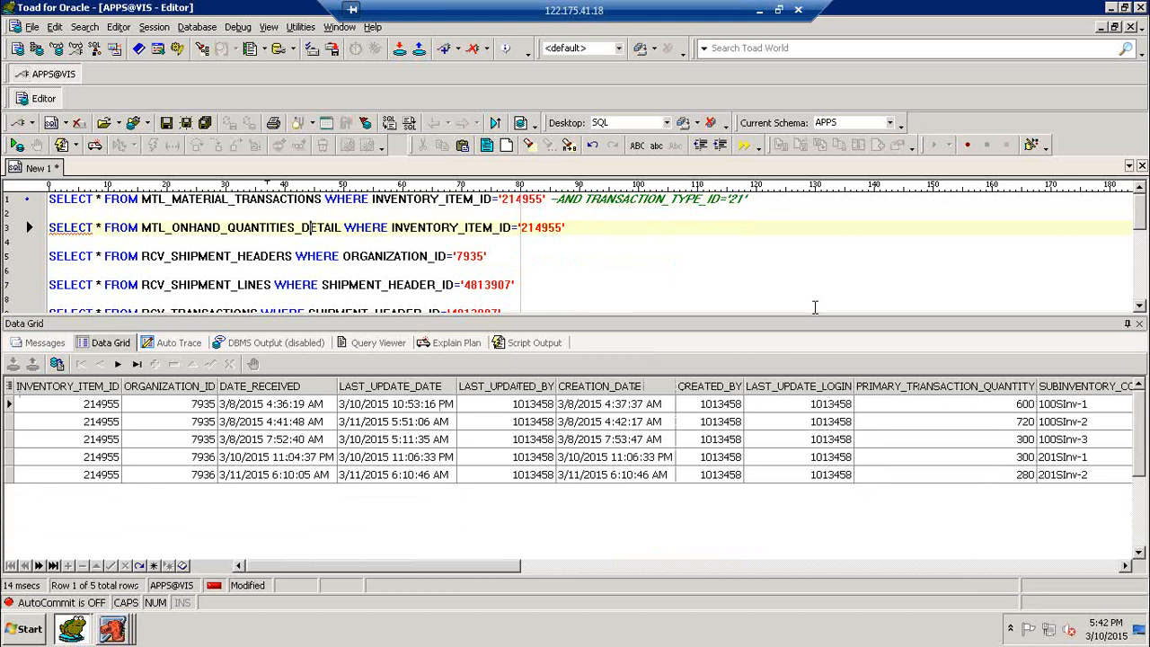
pyautogui.click(186, 480)
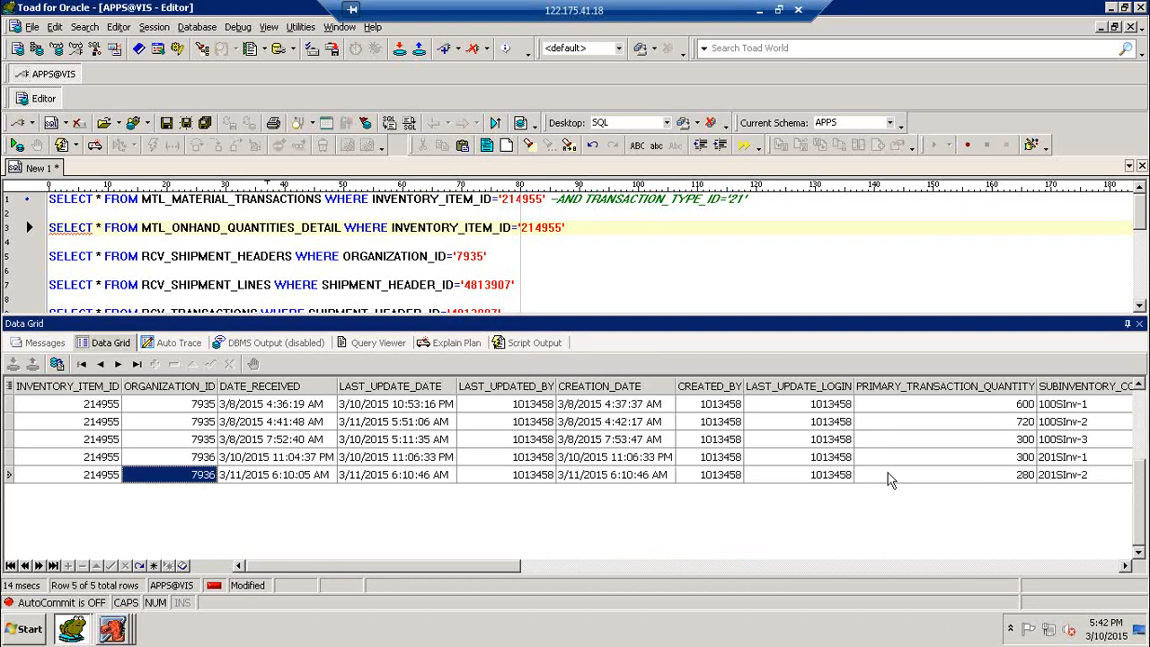
pyautogui.click(1008, 477)
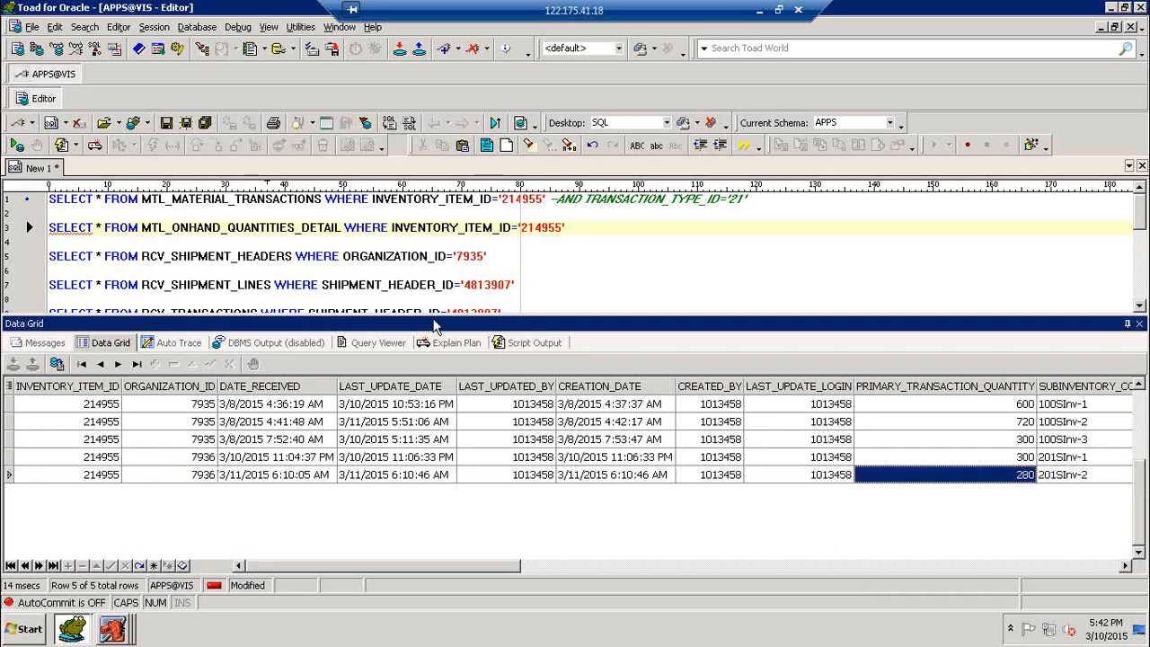
# - Run the summed on-hand query grouped by organization: 1620 for 7935 and 580 for 7936
pyautogui.click(294, 259)
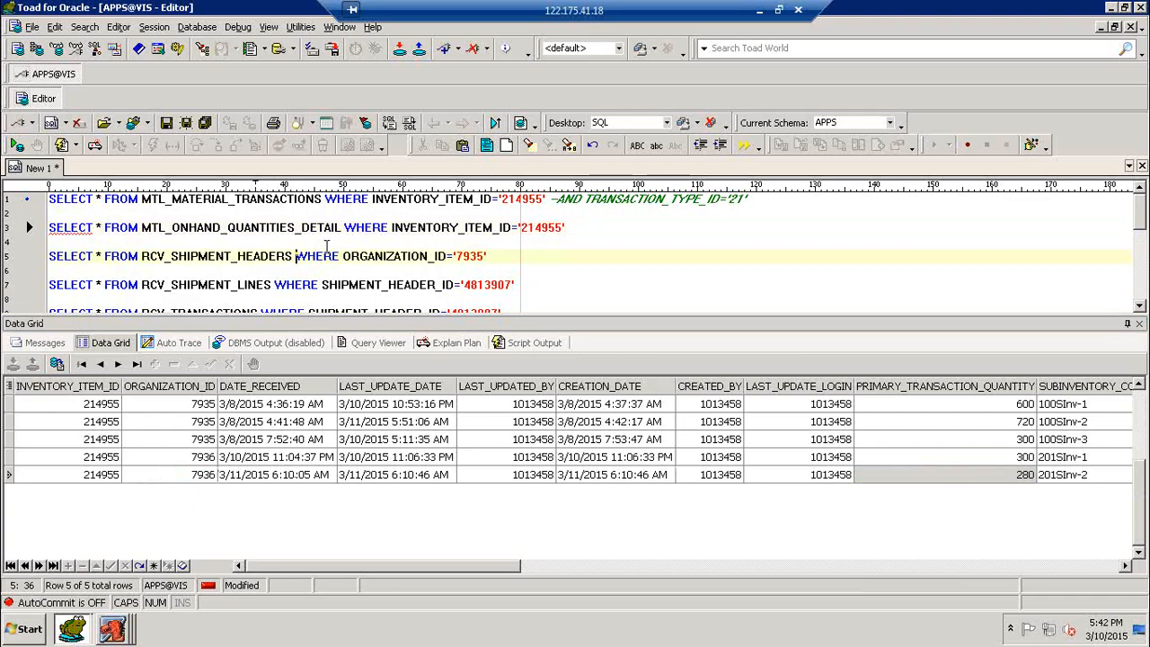
pyautogui.scroll(-3, 323, 247)
pyautogui.click(302, 230)
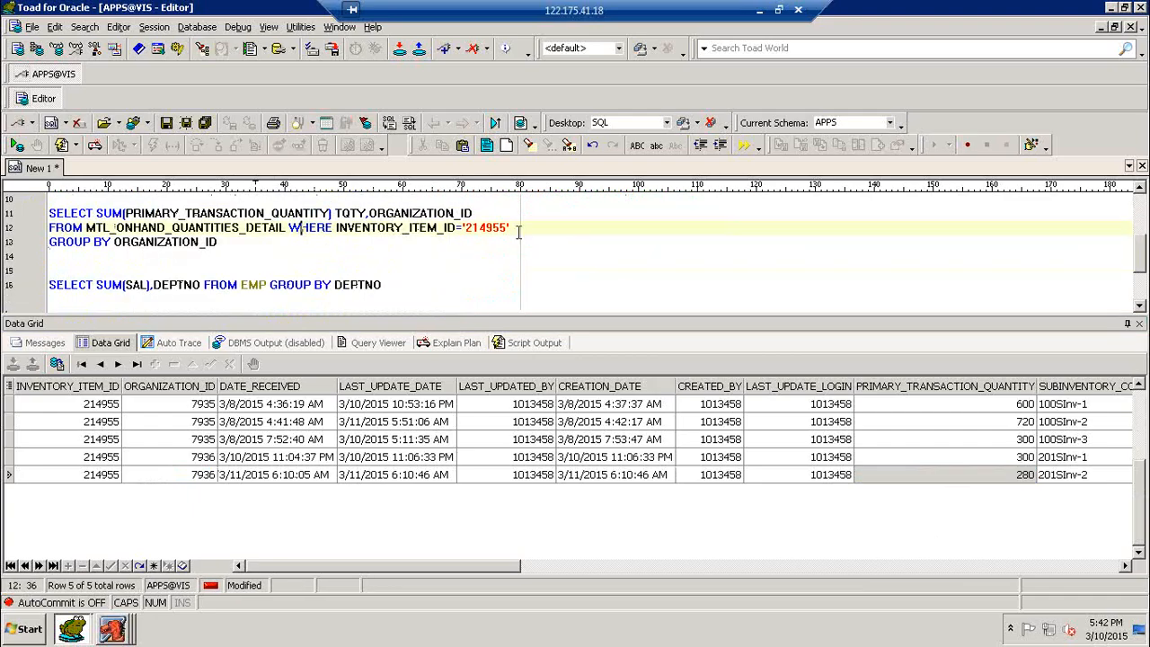
pyautogui.press('F9')
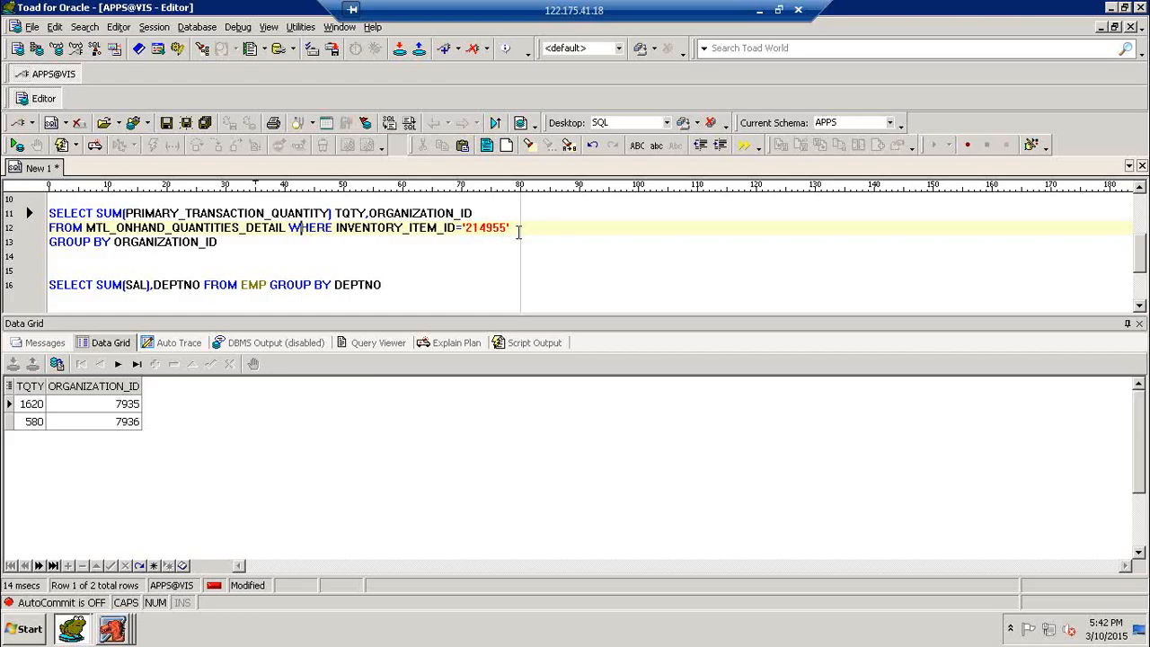
# - Refresh the desktop, minimize the remote session, and bring the k-onlines.com training site forward in Chrome
pyautogui.press('super+d')
pyautogui.rightClick(445, 165)
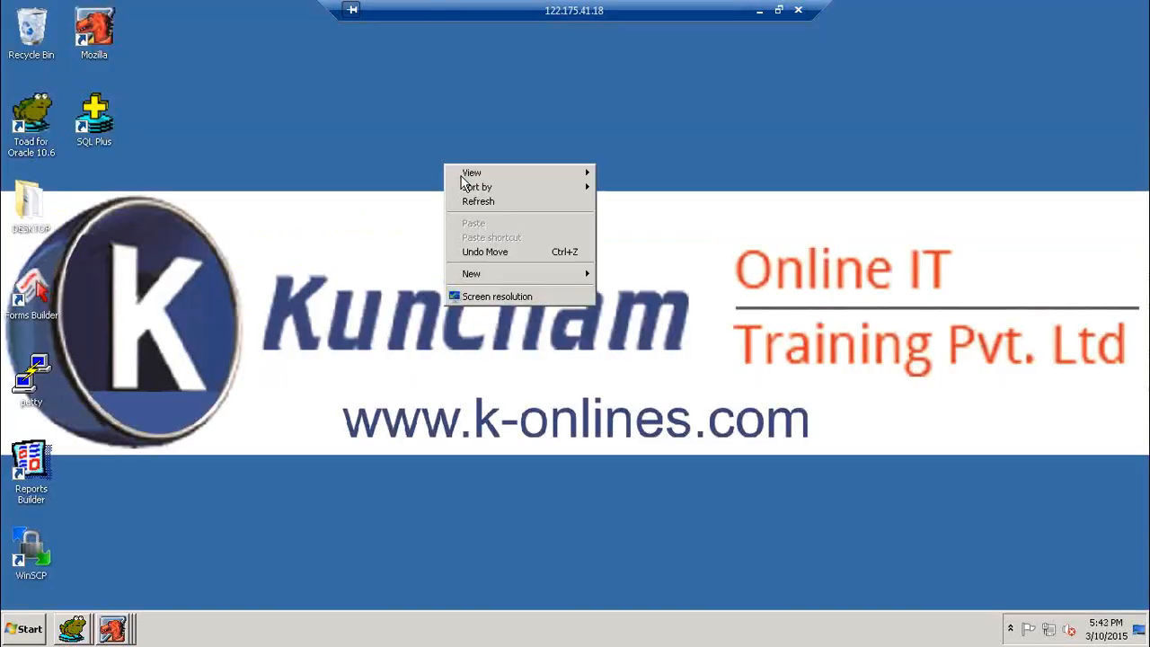
pyautogui.click(476, 202)
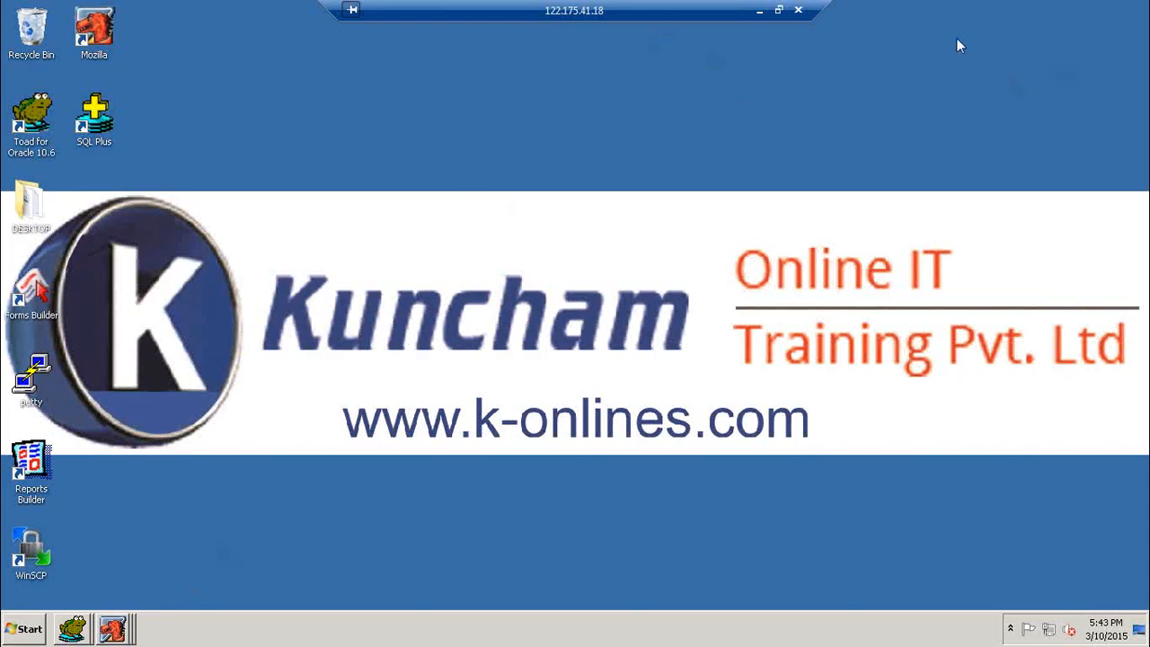
pyautogui.click(759, 11)
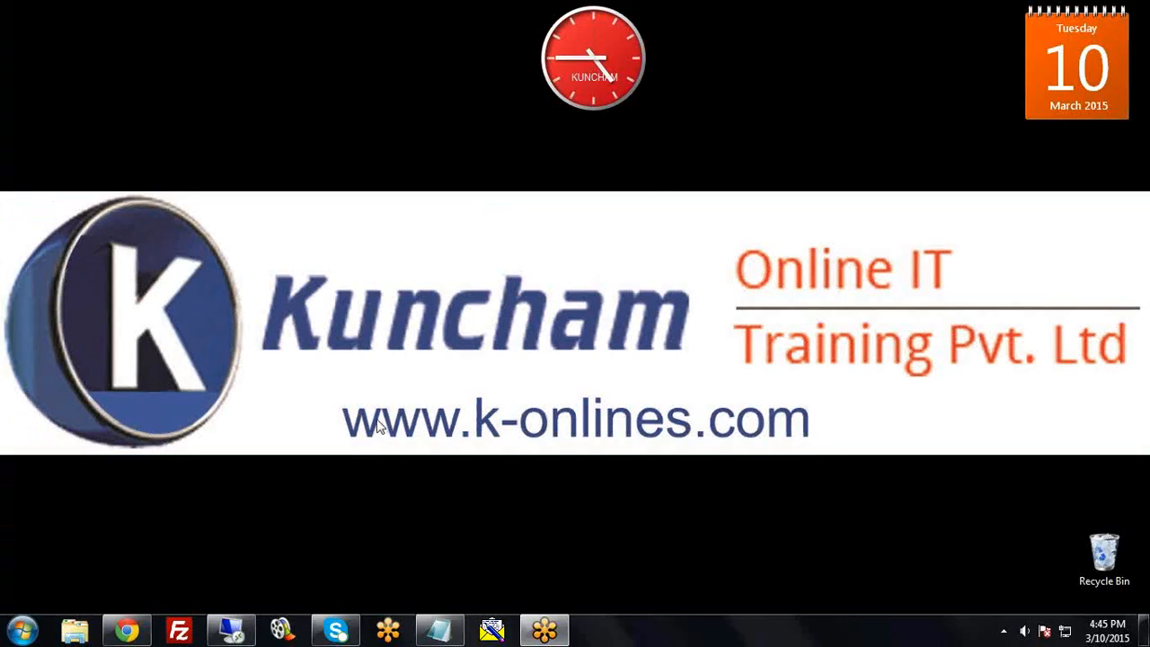
pyautogui.click(154, 622)
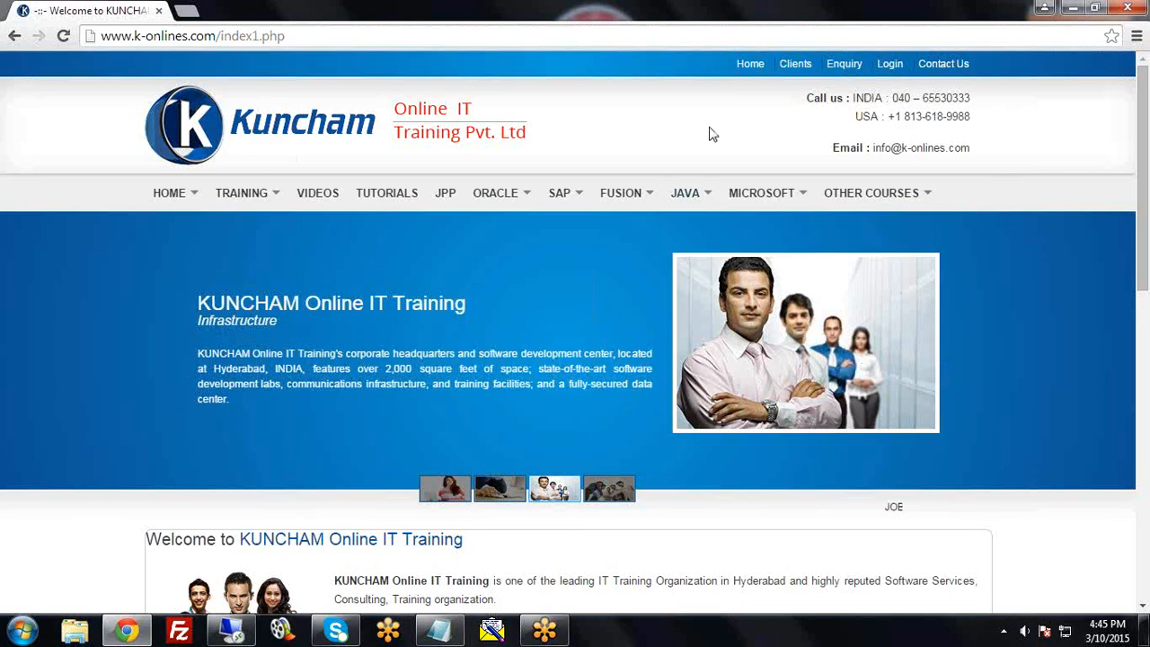